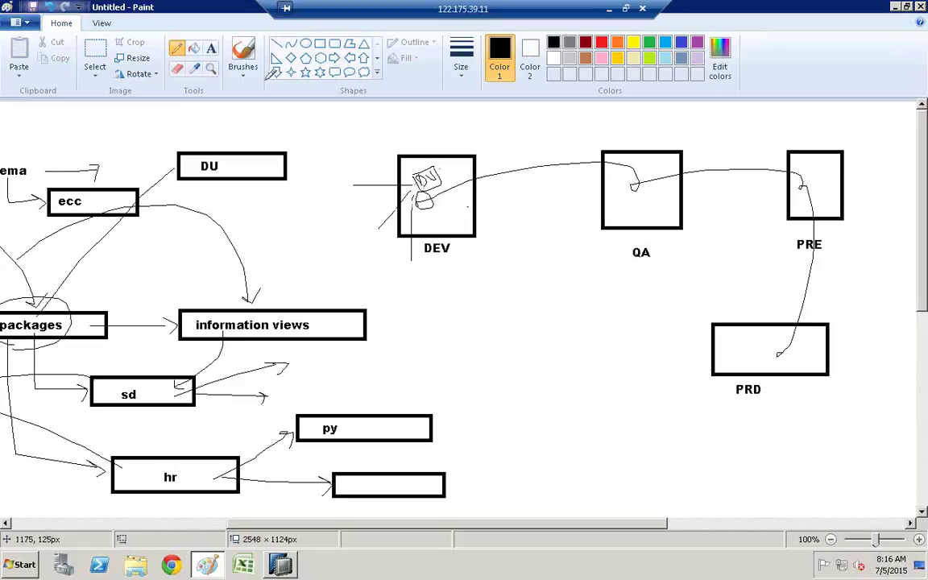
Label the three lines leading into the DEV box with the texts P1, P2 and P3
click(211, 48)
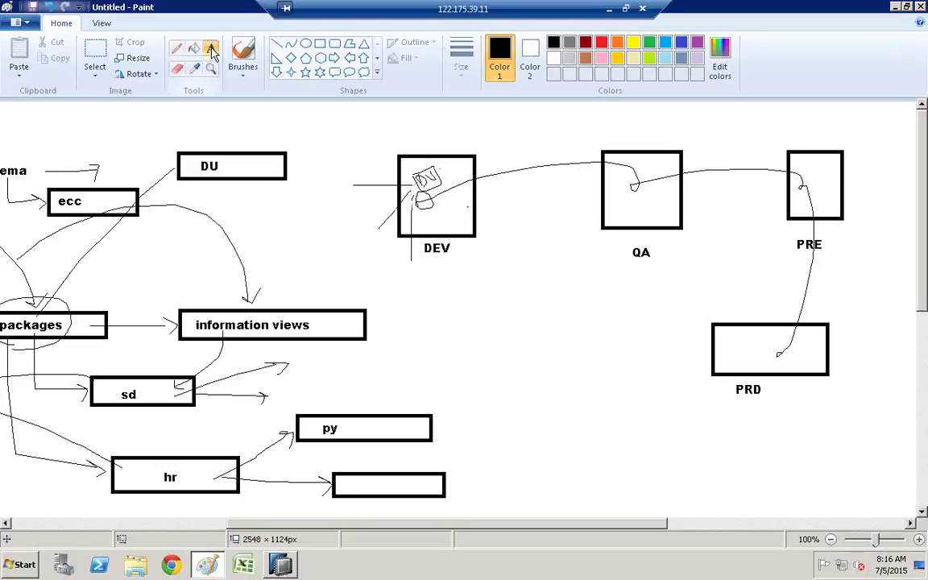
click(325, 185)
text(P1)
click(348, 232)
click(348, 232)
text(P2)
click(402, 293)
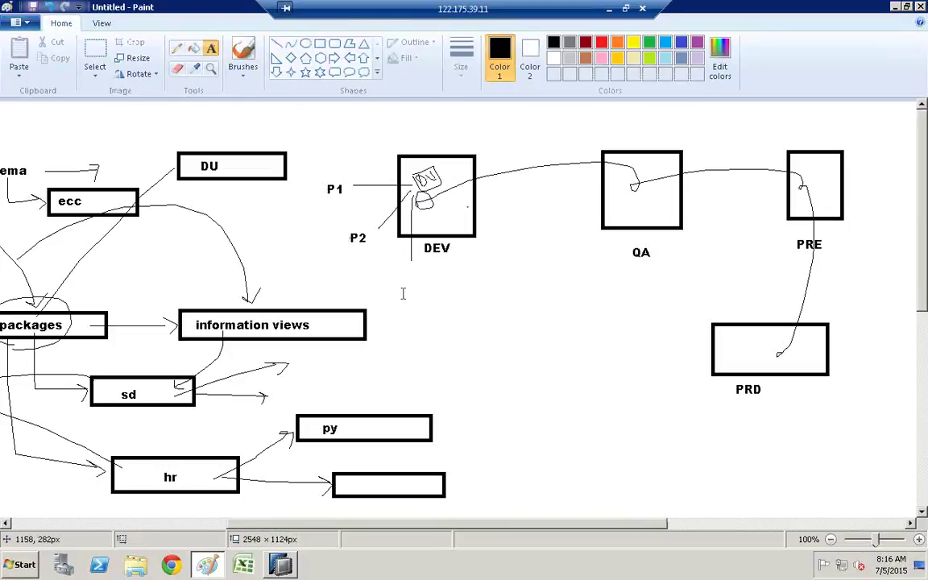
click(400, 288)
text(P3)
click(407, 304)
Draw freehand pencil curves from the DU in DEV to QA, and from QA through PRE to PRD
click(176, 48)
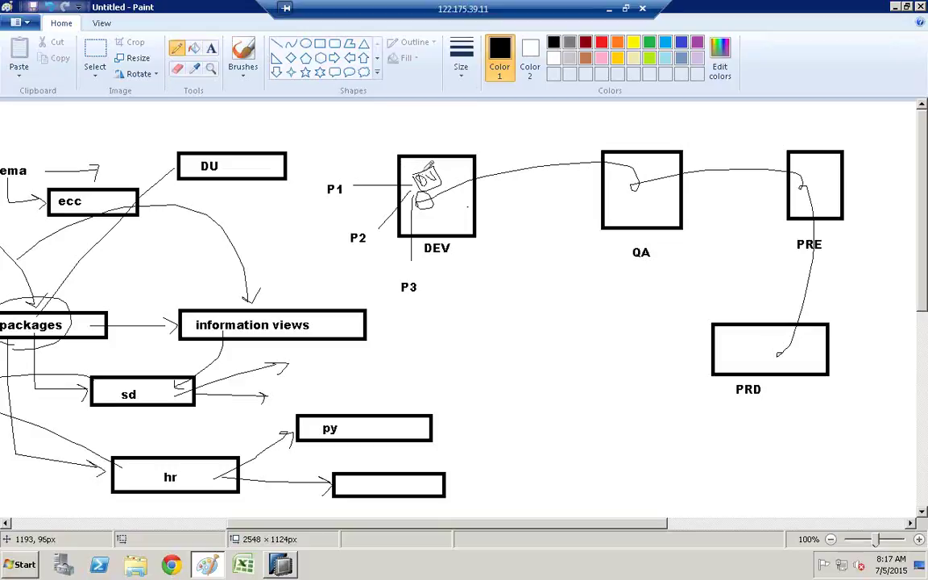
mouse_move(433, 154)
mouse_down()
mouse_move(460, 131)
mouse_move(509, 119)
mouse_move(617, 182)
mouse_up()
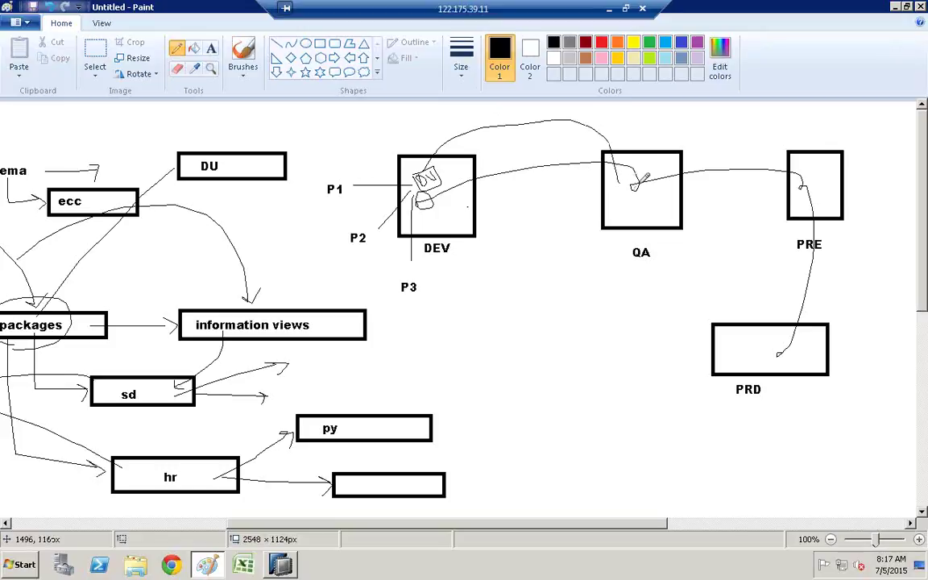
mouse_move(636, 186)
mouse_down()
mouse_move(685, 144)
mouse_move(749, 127)
mouse_move(814, 153)
mouse_move(867, 290)
mouse_move(800, 365)
mouse_up()
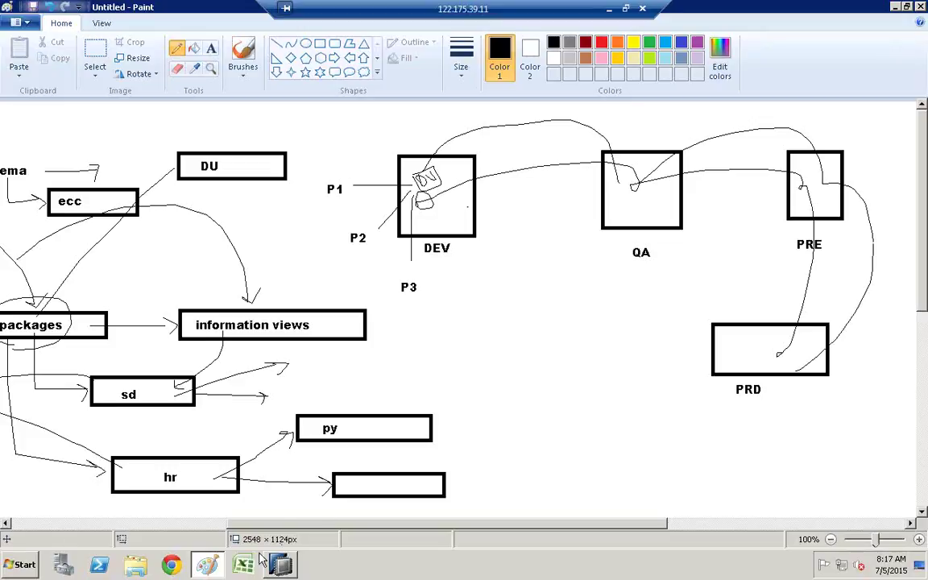
Switch to SAP HANA Studio and look through the delivery units offered for the new package, choosing none
mouse_move(281, 571)
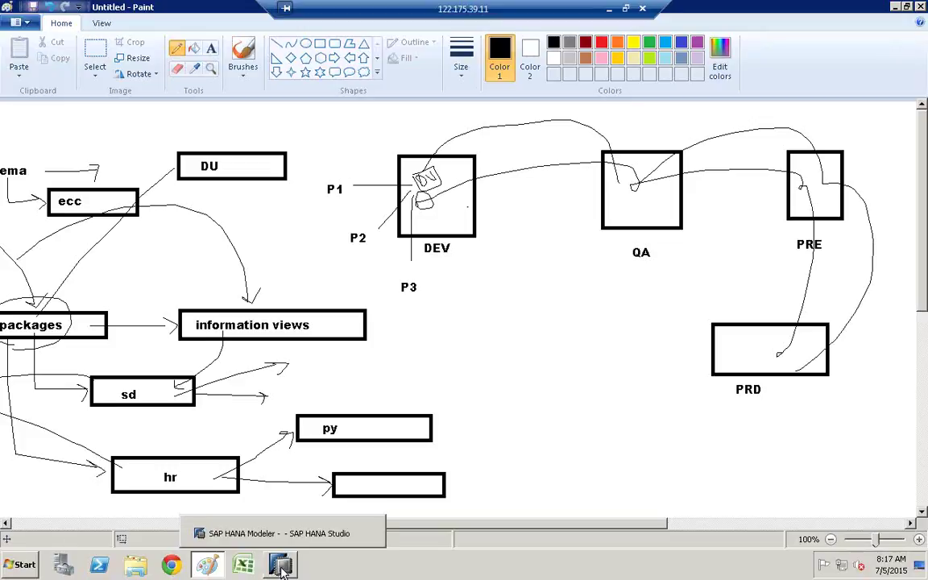
click(282, 569)
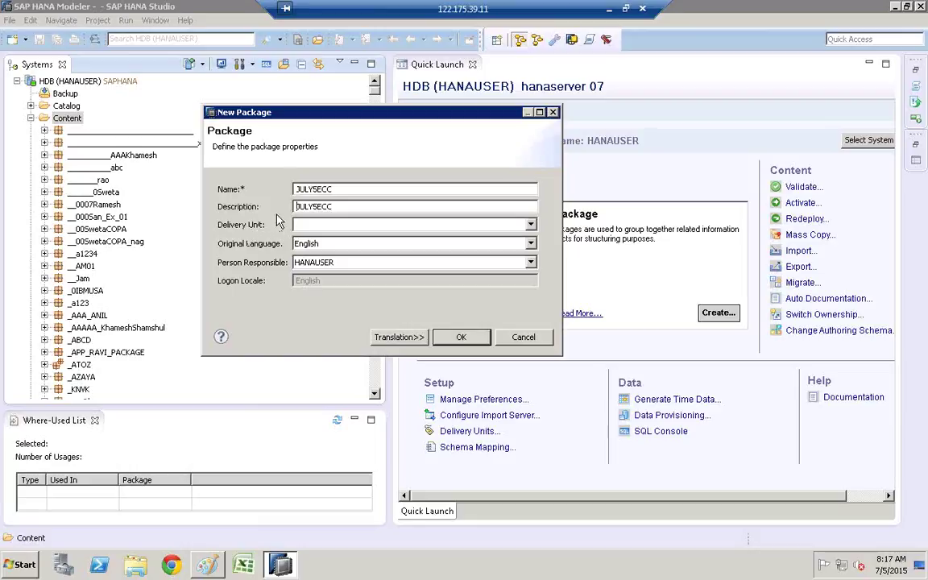
click(348, 225)
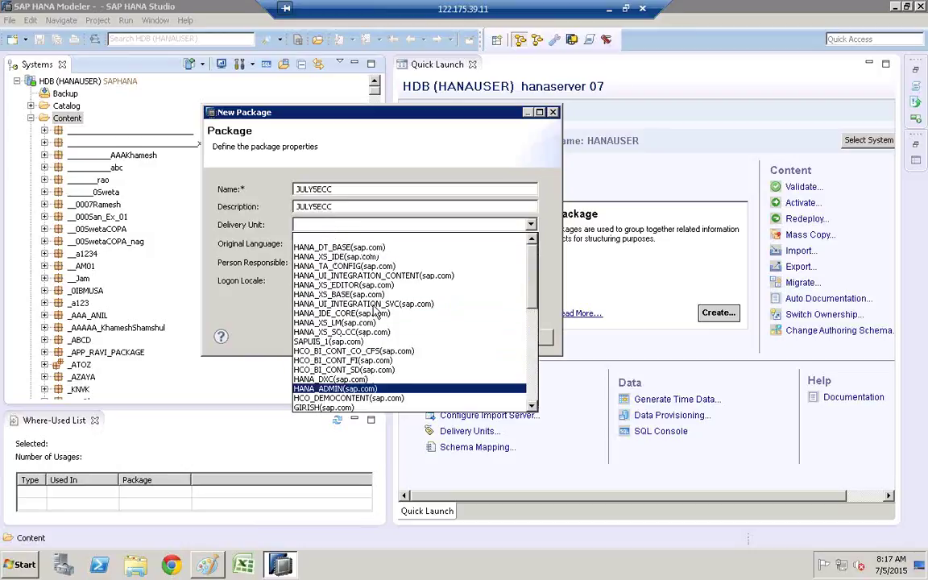
click(532, 347)
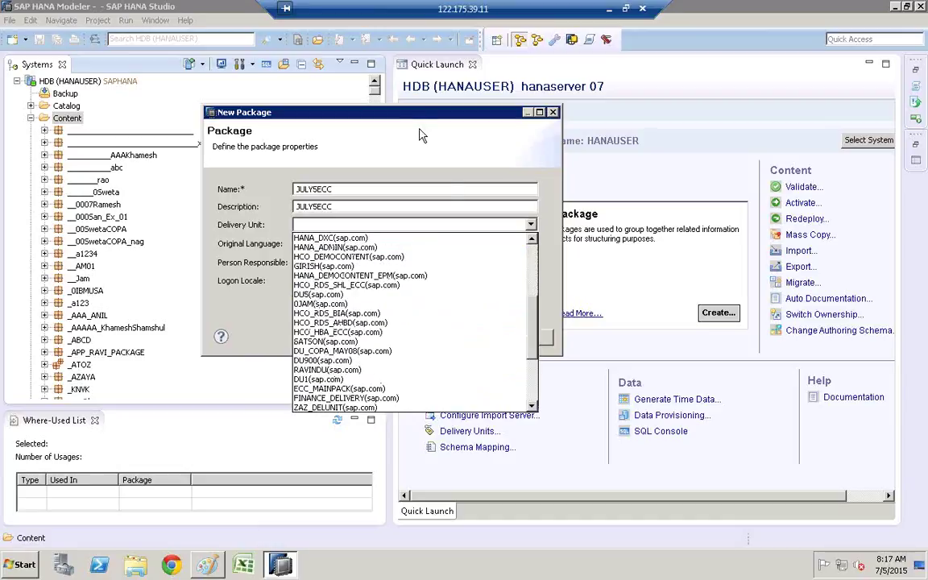
click(385, 119)
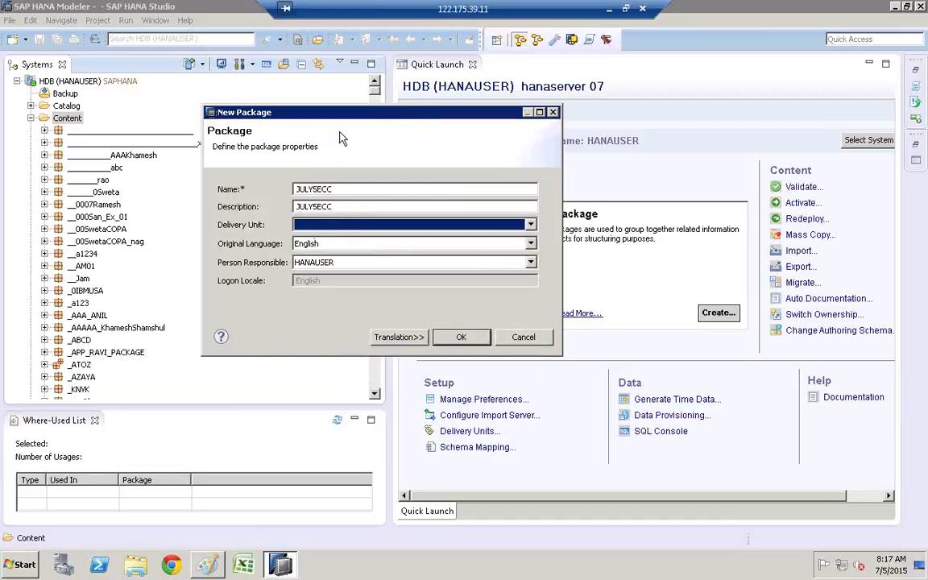
Move the New Package dialog aside, recheck the delivery unit choices, and create package JULY5ECC without a delivery unit
drag(351, 113, 261, 69)
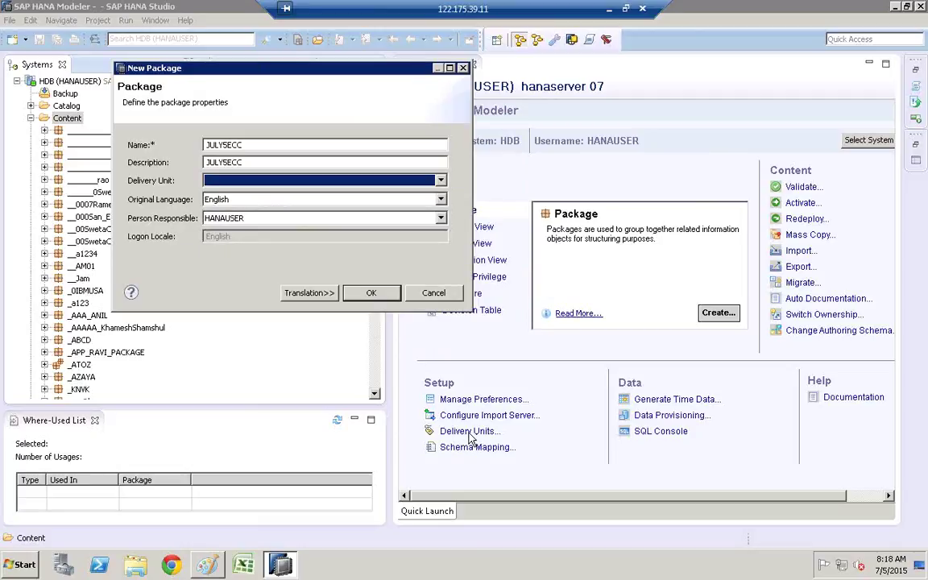
click(227, 182)
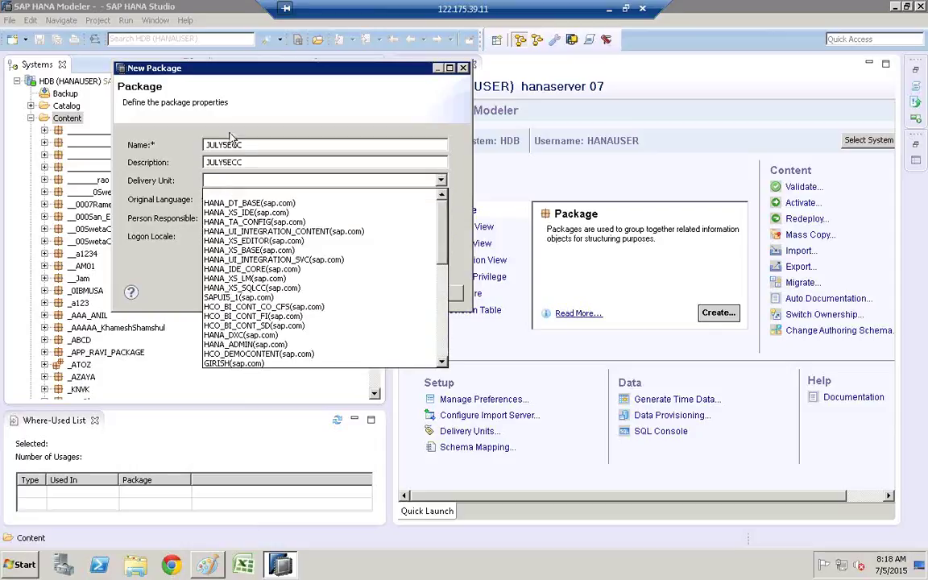
click(272, 109)
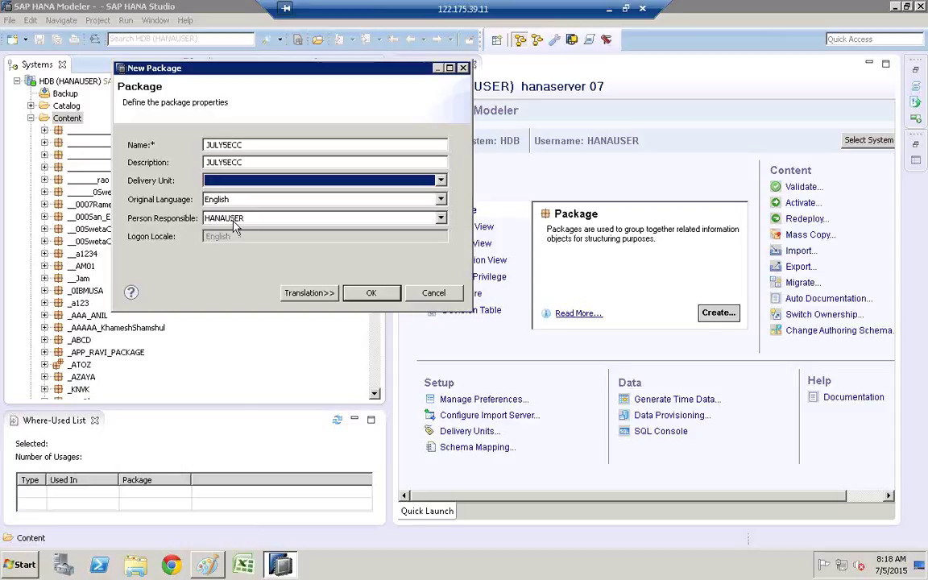
click(382, 295)
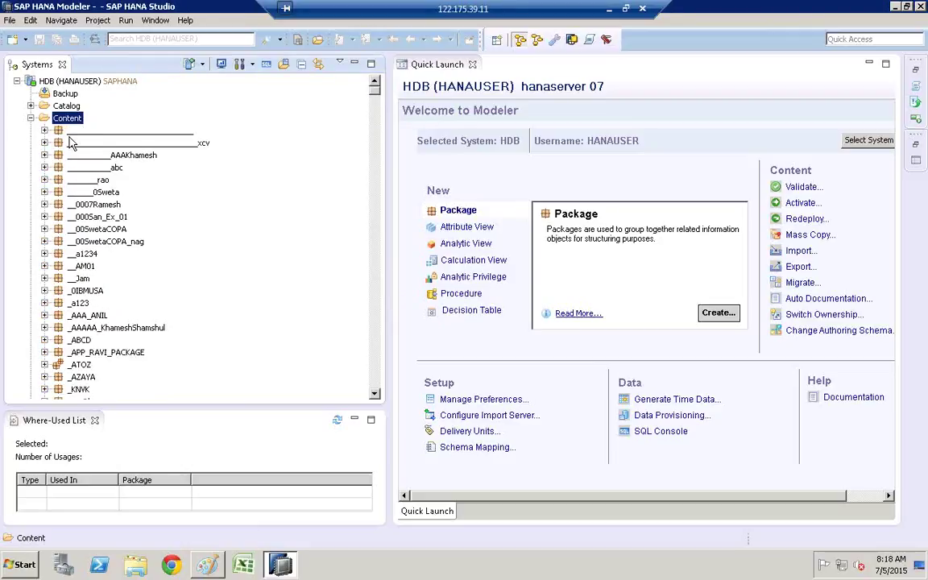
Find the JULY5ECC package in the Content tree and bring it fully into view
click(77, 208)
text(ju)
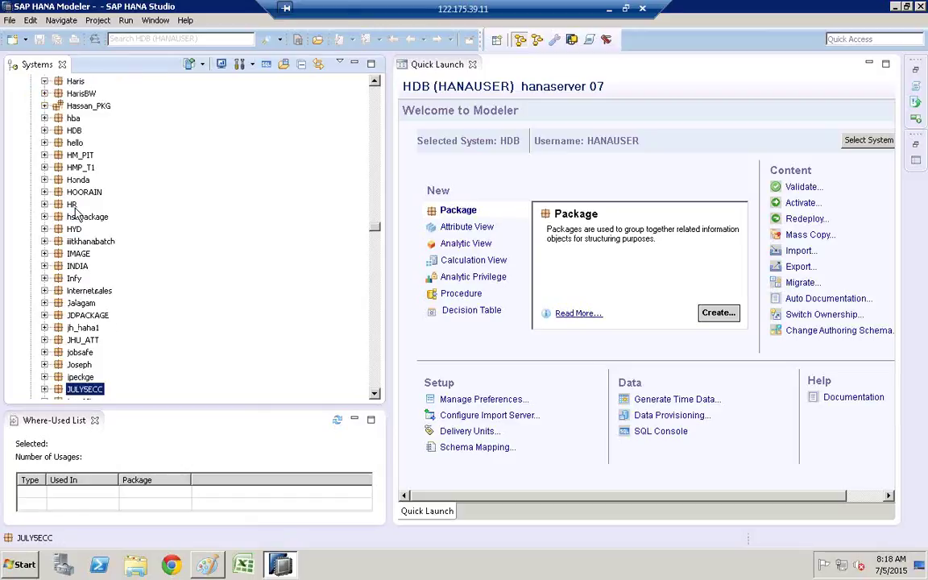
click(375, 394)
click(376, 394)
scroll(46, 211, down, 2)
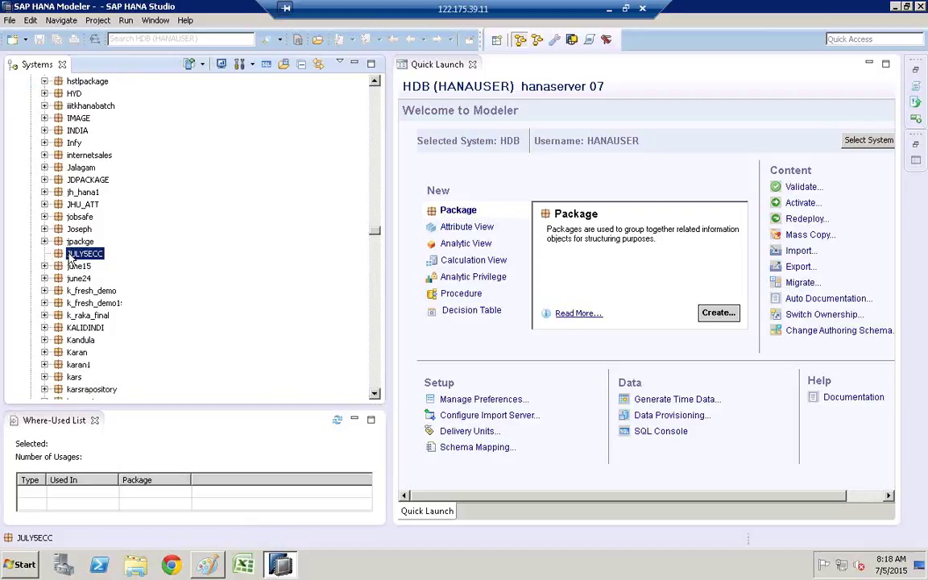
Switch to Paint and label the small empty box below content with the text ECC
click(207, 565)
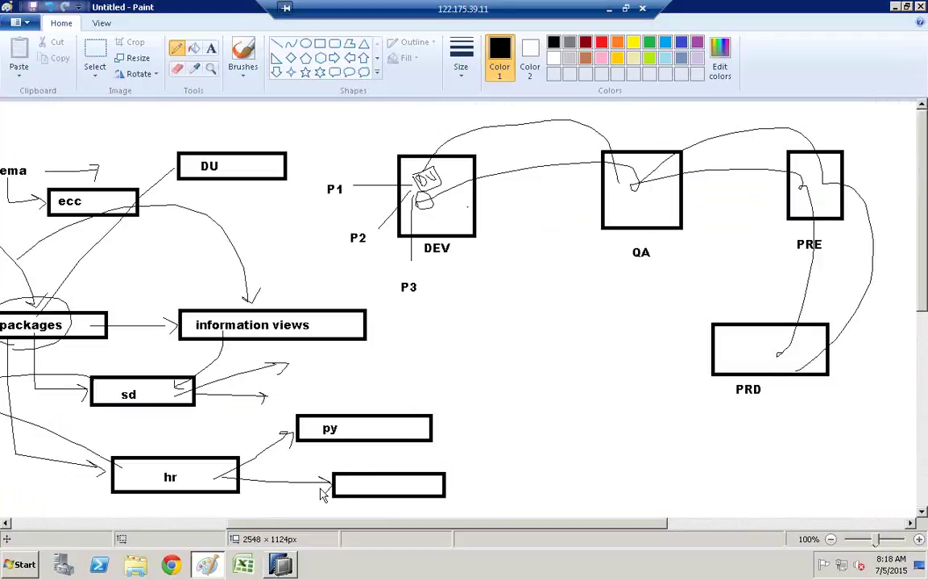
drag(471, 524, 121, 527)
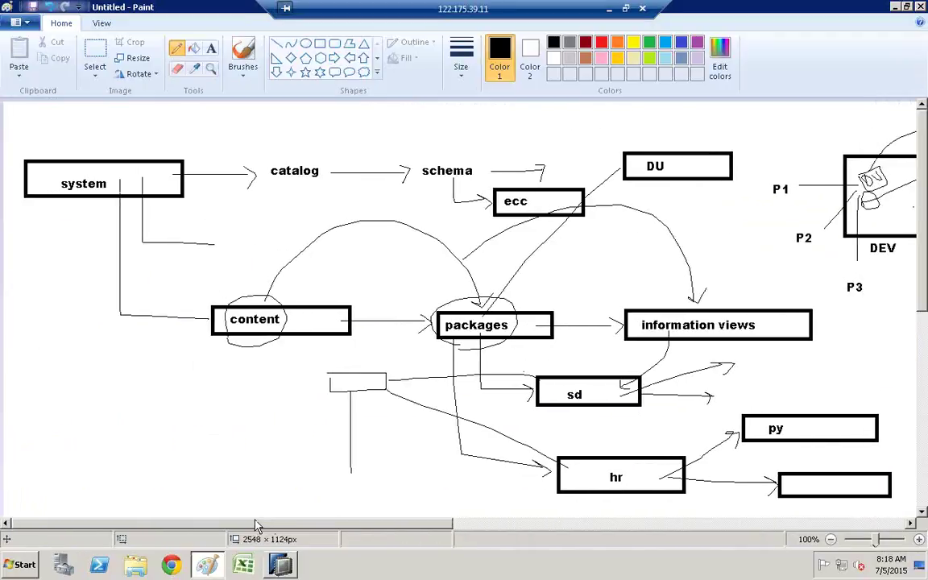
click(208, 49)
drag(345, 371, 480, 389)
text(ECC)
click(296, 367)
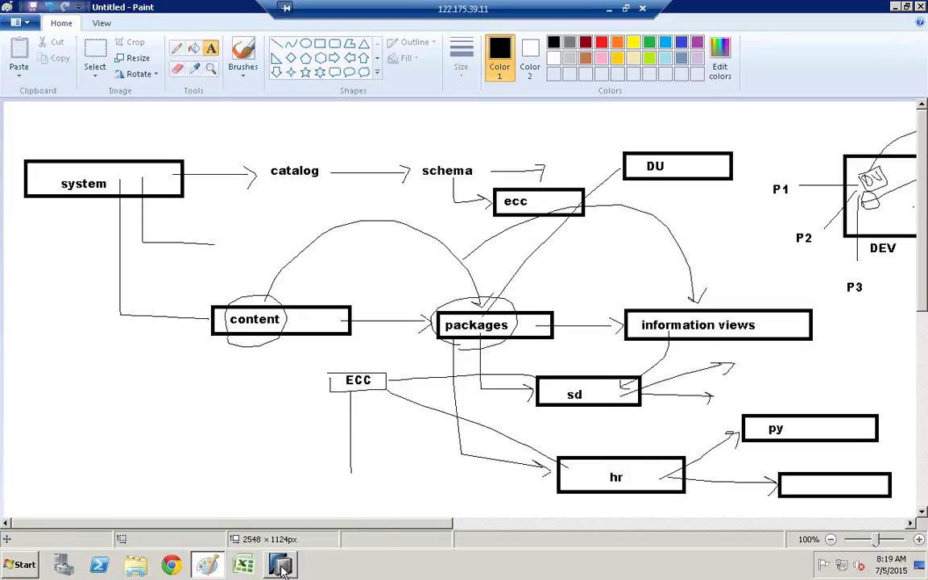
Switch to SAP HANA Studio and create subpackage JULY5ECC.SD under JULY5ECC, with its full name as the description
mouse_move(281, 567)
click(242, 531)
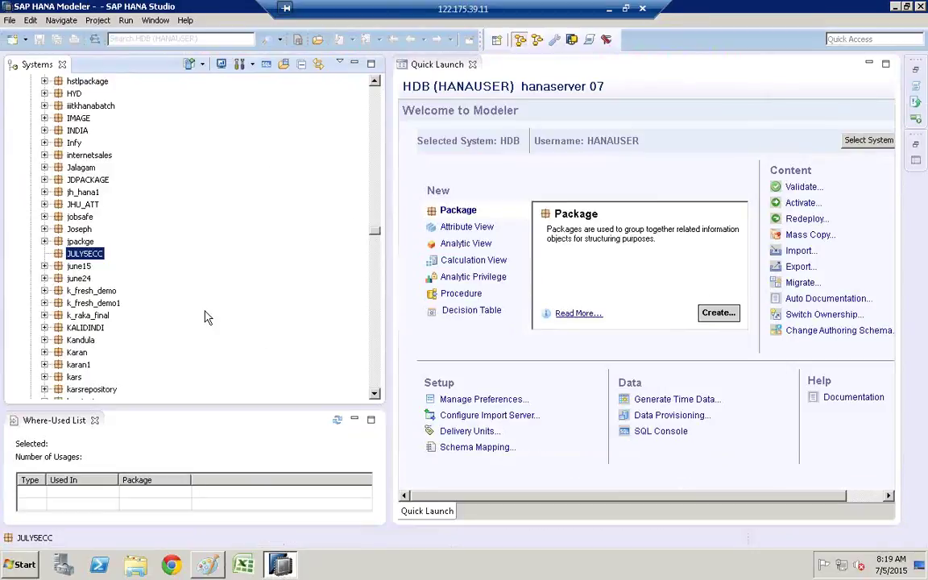
right_click(102, 257)
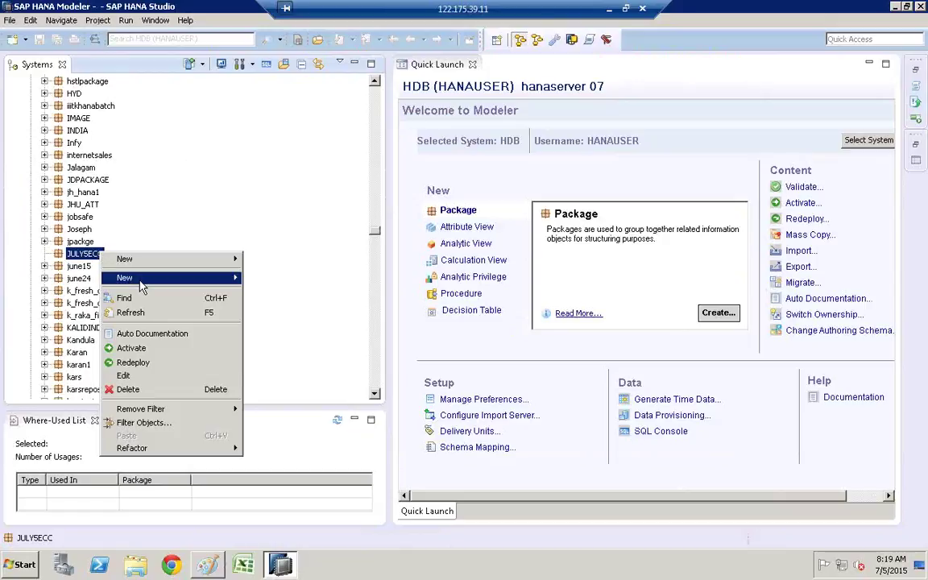
mouse_move(141, 285)
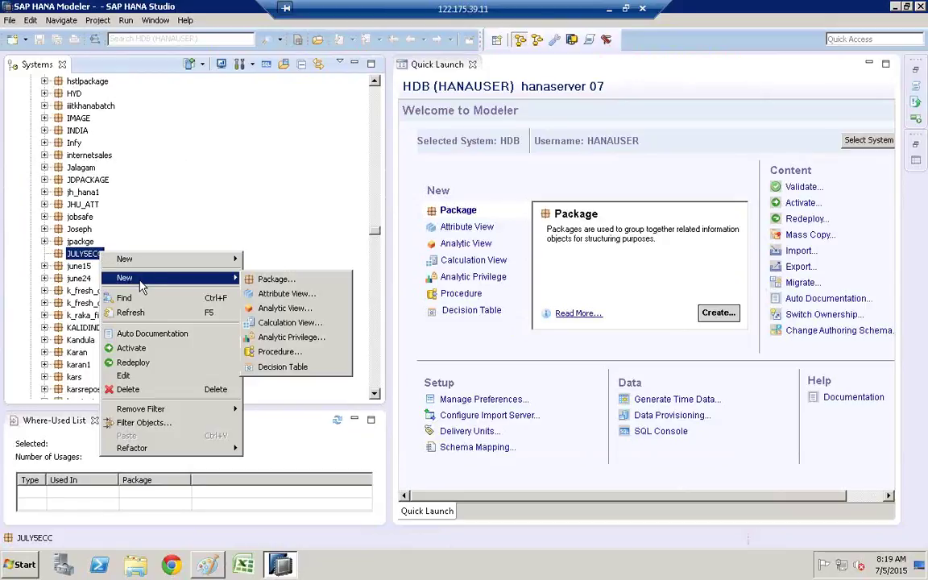
click(274, 285)
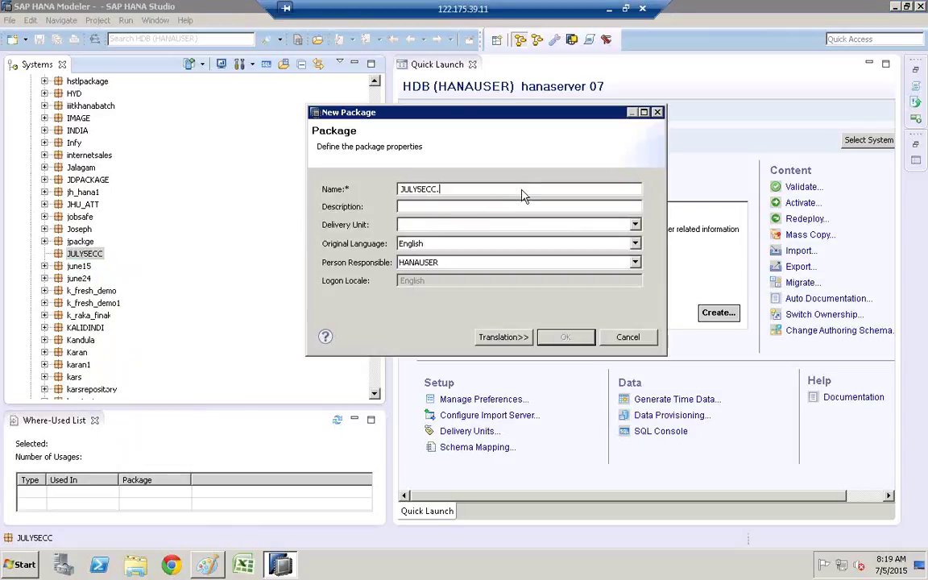
text(SD)
click(473, 207)
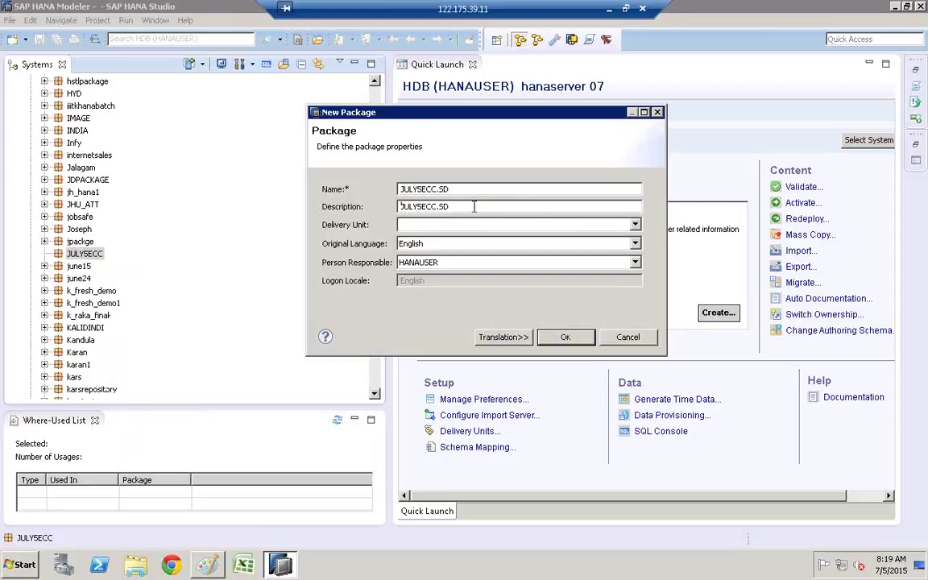
click(565, 336)
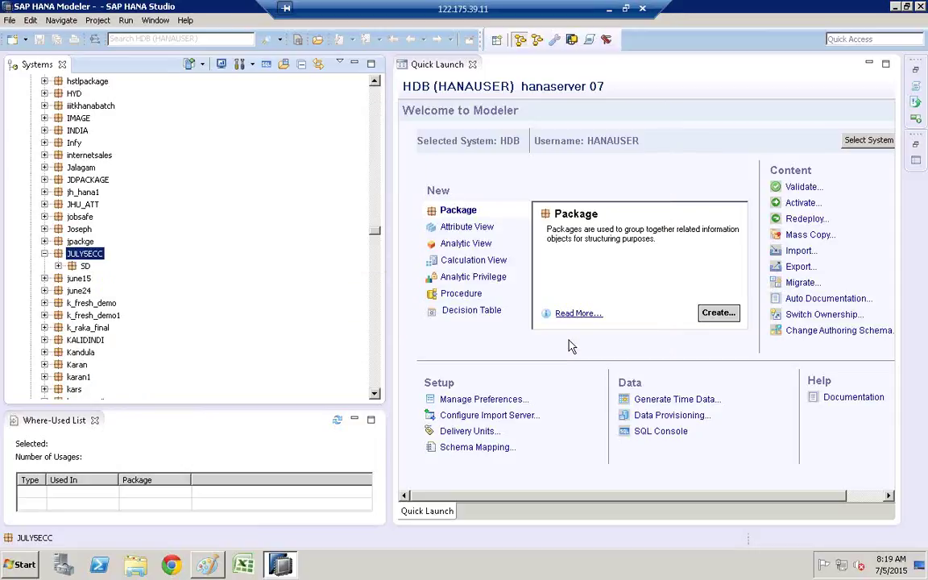
Create subpackage JULY5ECC.HR under JULY5ECC, using JULY5ECC.HR as its description
right_click(90, 258)
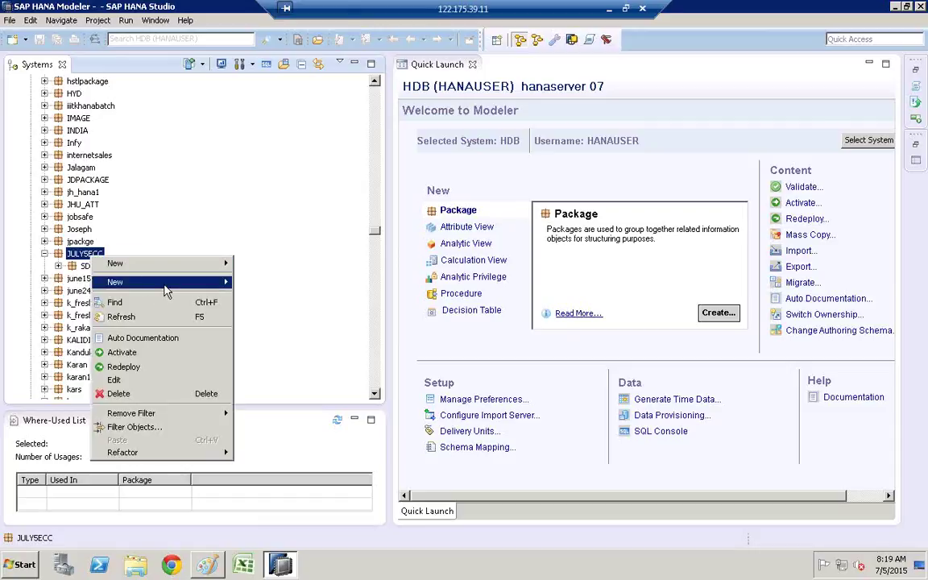
mouse_move(179, 287)
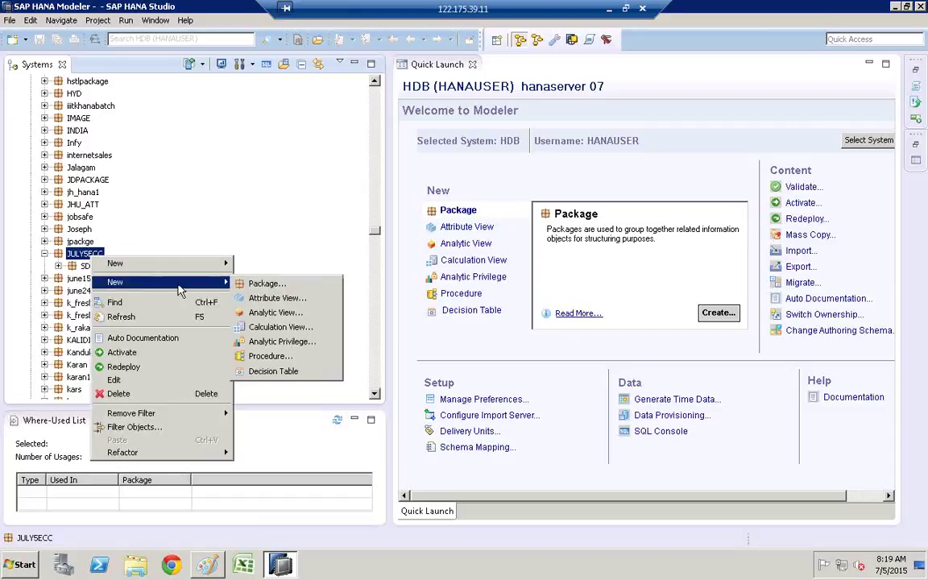
click(266, 284)
text(HR)
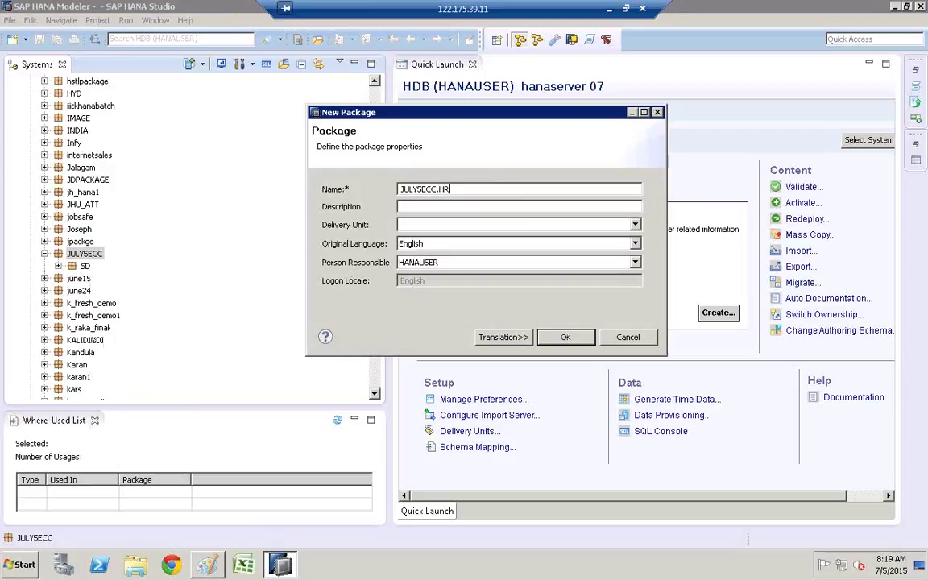
click(442, 207)
text(JULYSECC.HR)
click(565, 338)
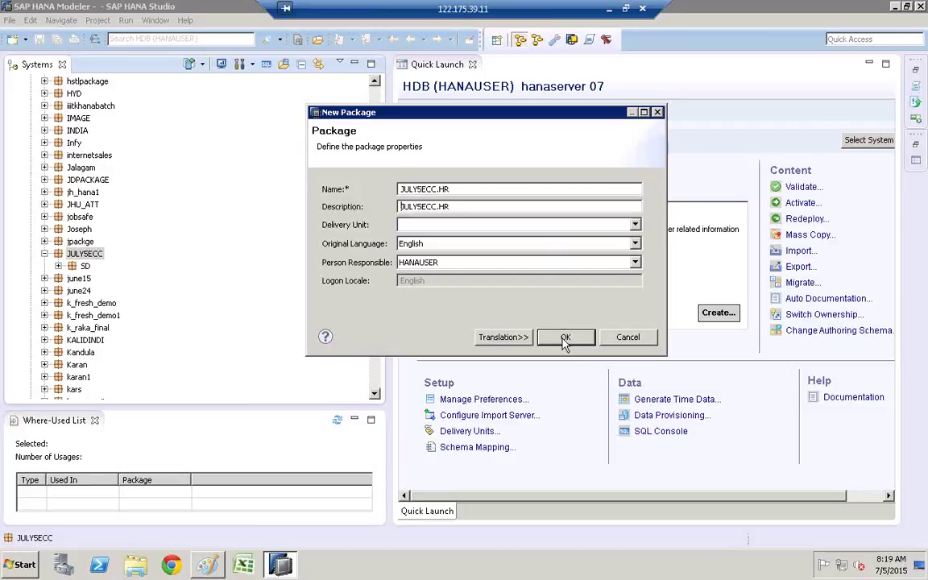
Create subpackage JULY5ECC.FI under JULY5ECC, using JULY5ECC.FI as its description
right_click(95, 256)
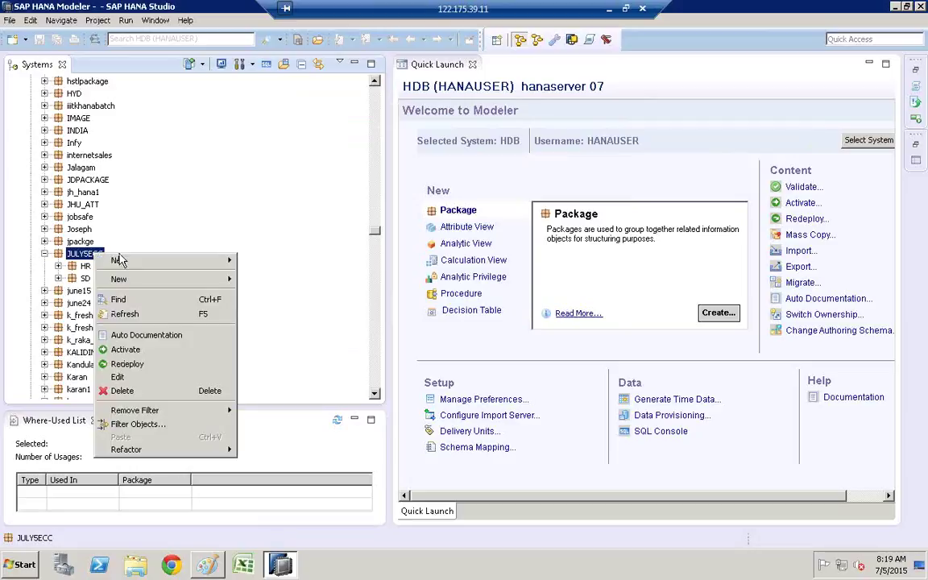
mouse_move(153, 279)
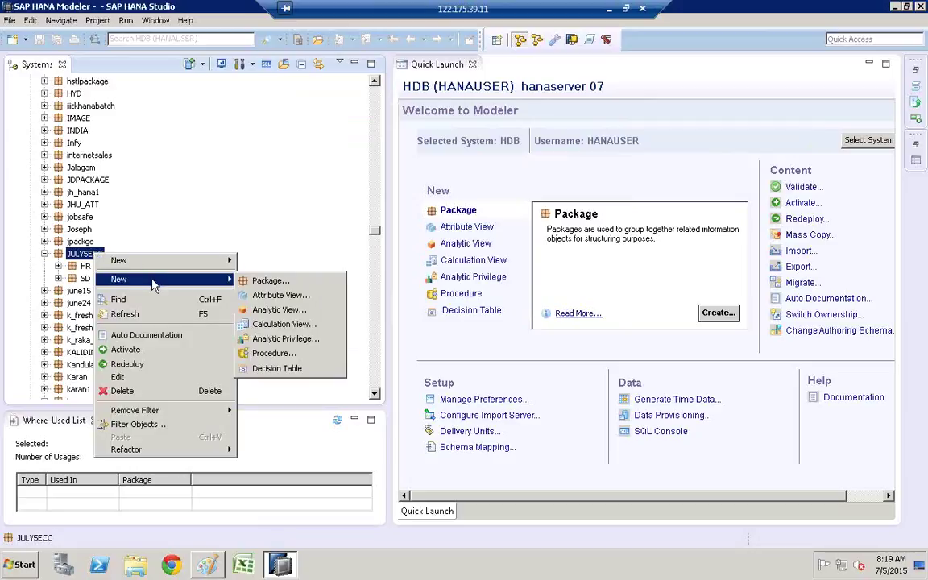
click(268, 282)
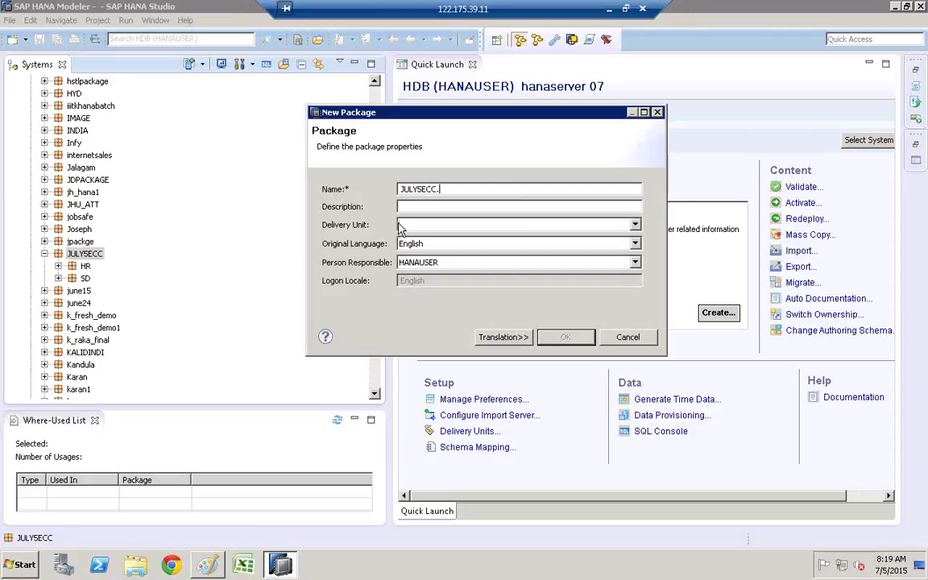
text(F)
click(464, 207)
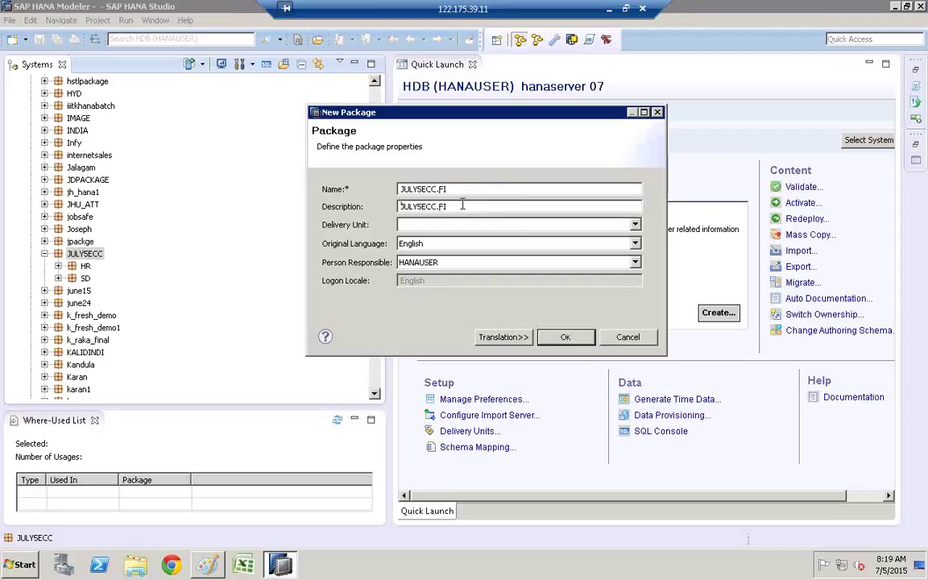
click(565, 337)
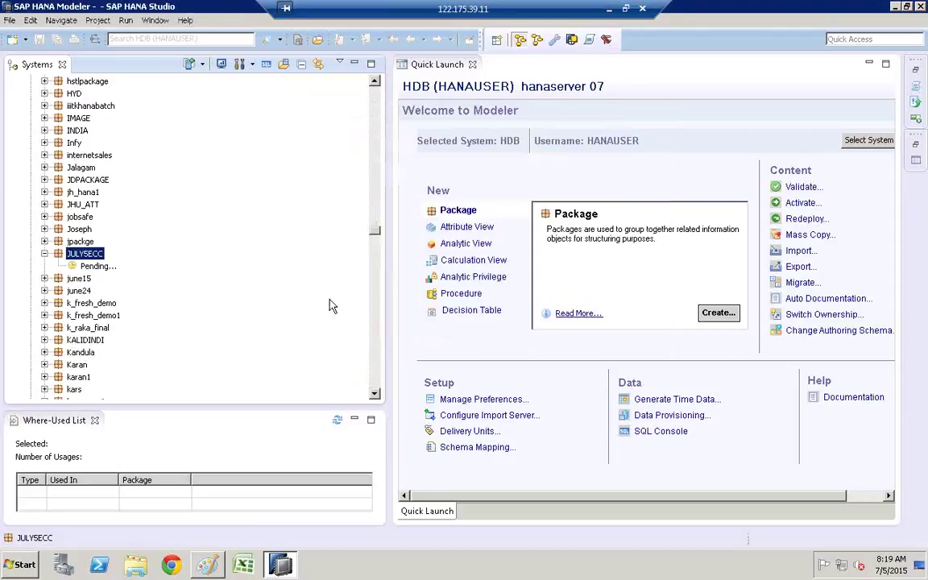
Create subpackage JULY5ECC.CO under JULY5ECC
right_click(102, 260)
mouse_move(189, 281)
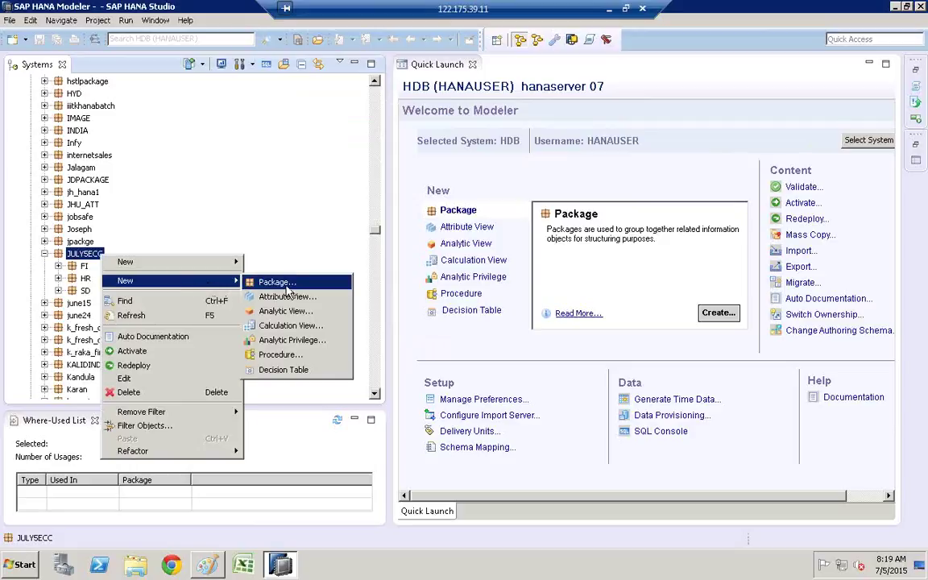
click(277, 282)
text(CC.CO)
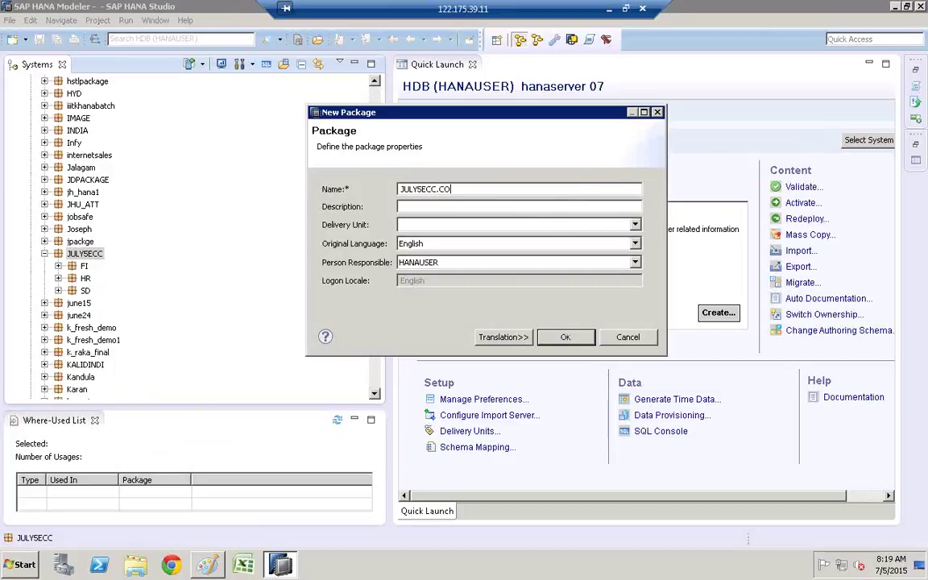
click(501, 208)
click(566, 339)
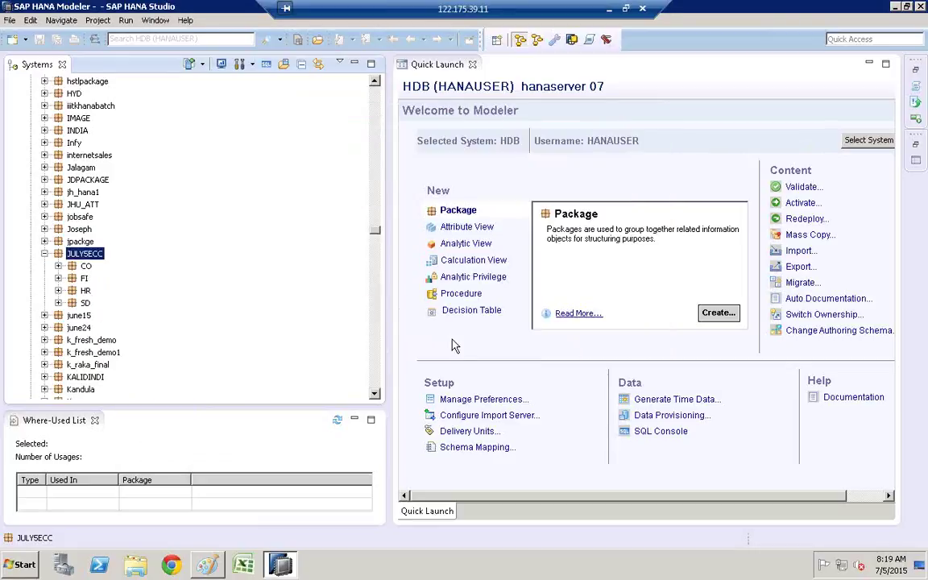
Create subpackage JULY5ECC.SD.ORDERS under the SD package and expand SD in the tree
click(85, 303)
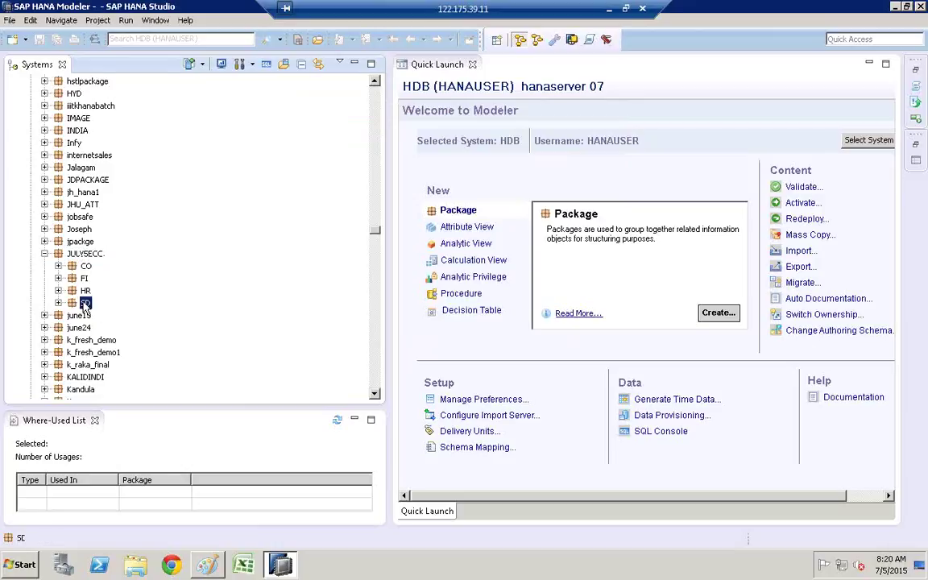
right_click(86, 304)
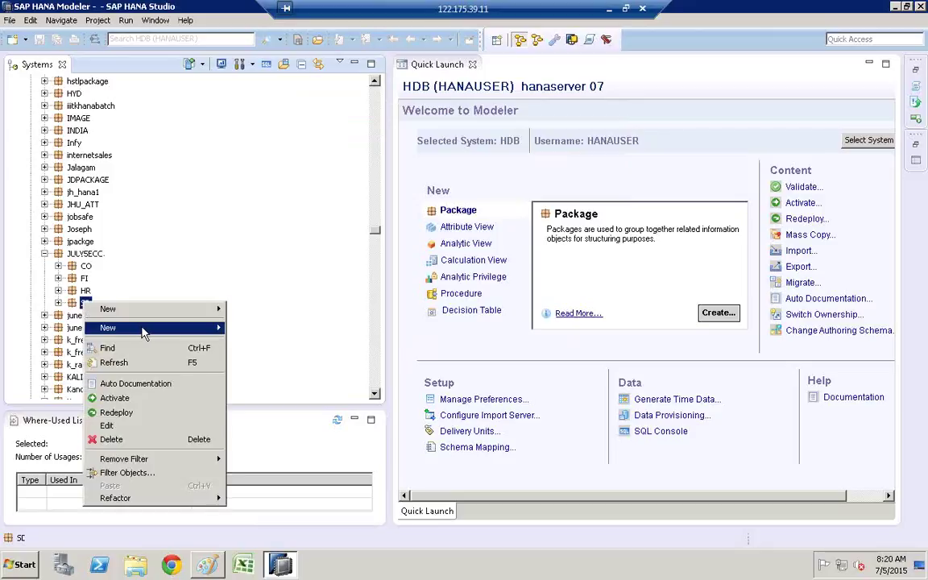
mouse_move(143, 333)
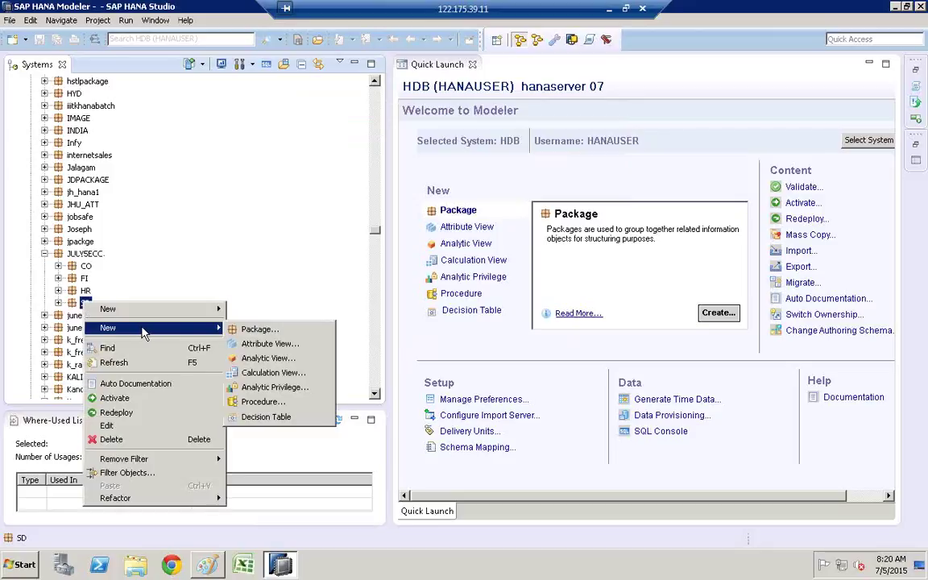
click(270, 331)
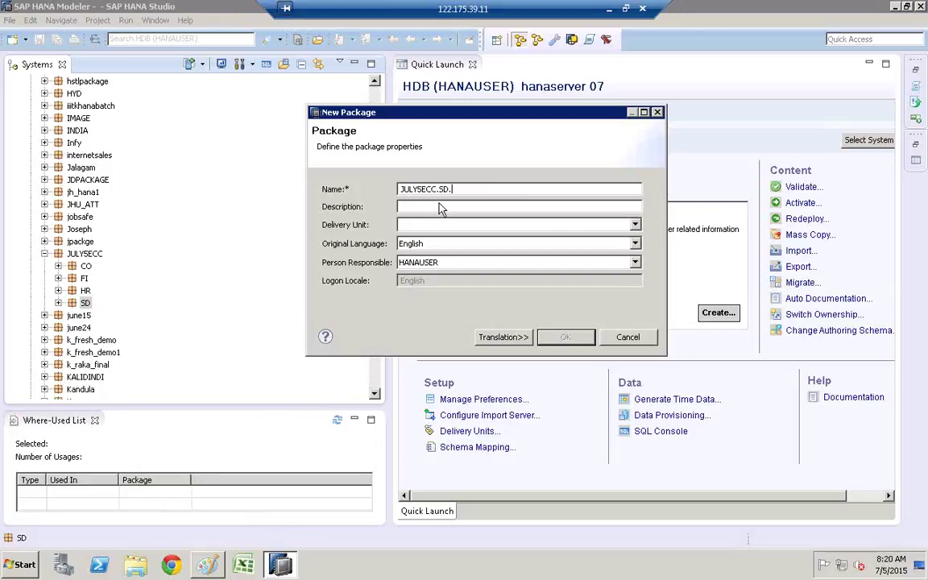
text(ORDERS)
click(564, 337)
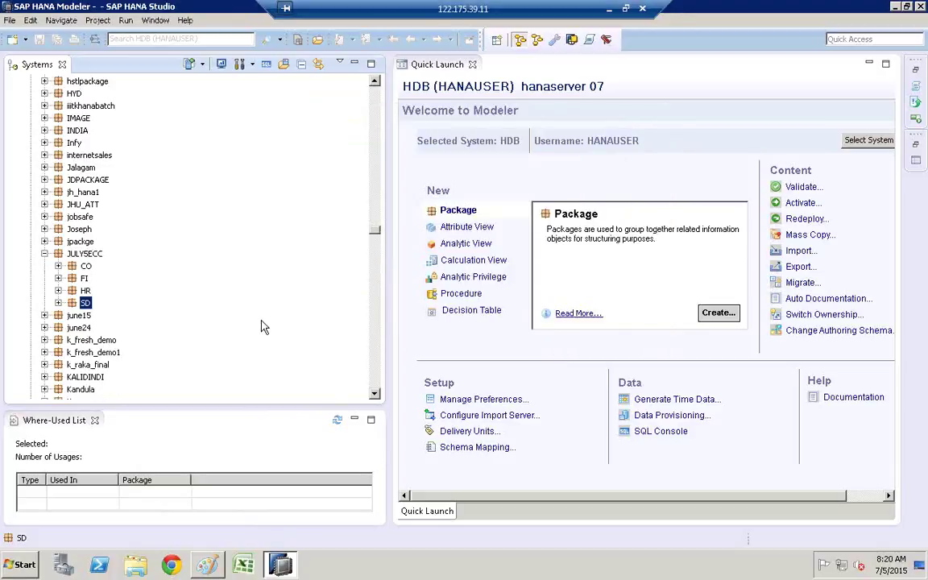
click(58, 302)
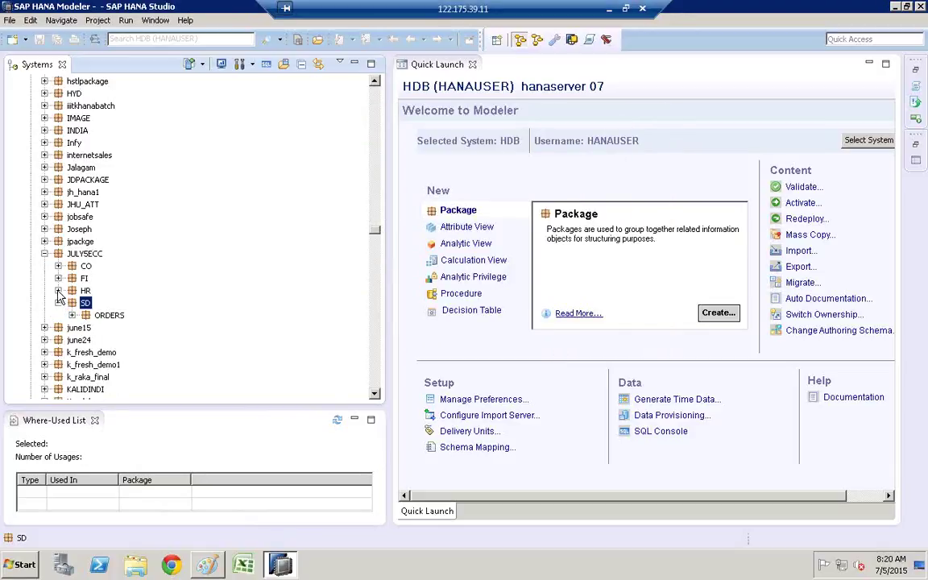
Create subpackage JULY5ECC.HR.PY under the HR package, using JULY5ECC.HR.PY as its description
right_click(81, 292)
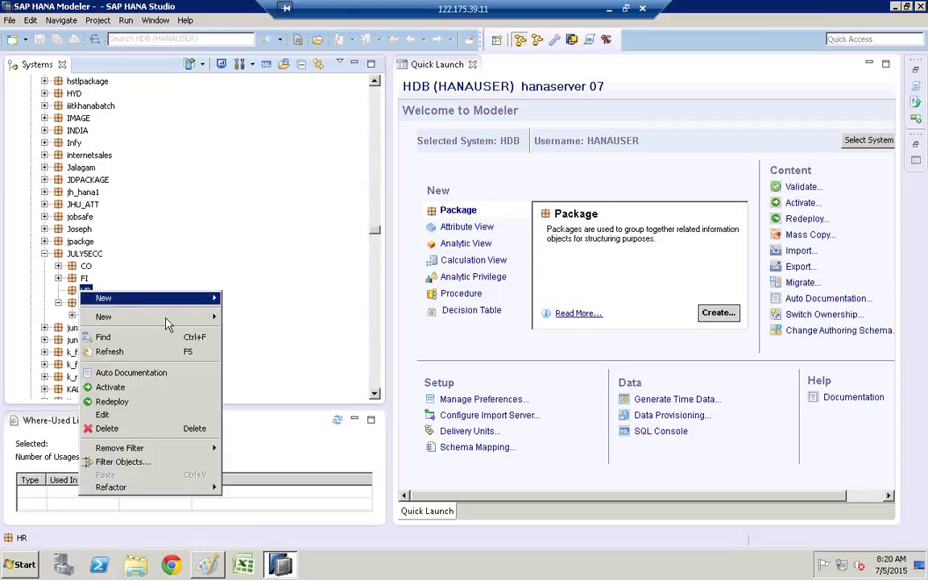
mouse_move(167, 316)
click(278, 319)
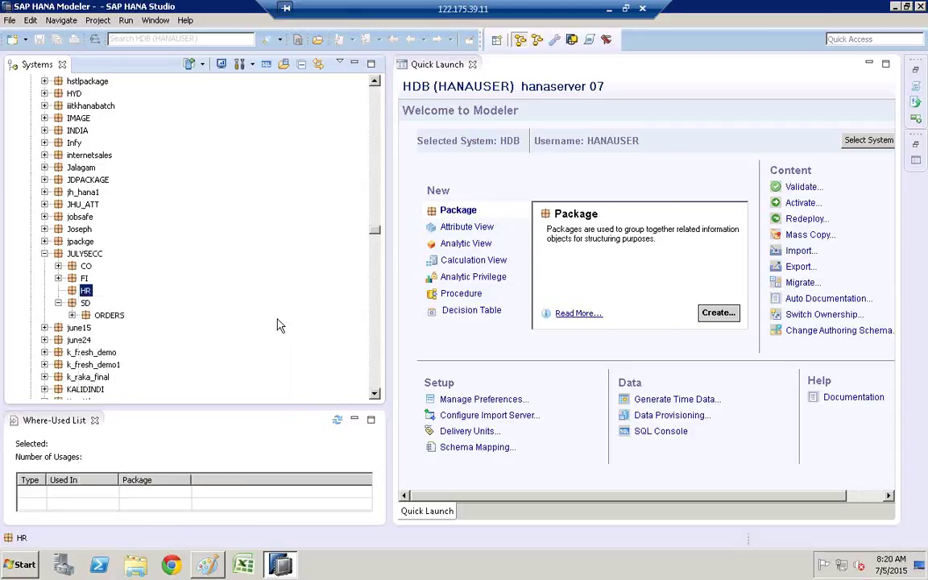
text(P)
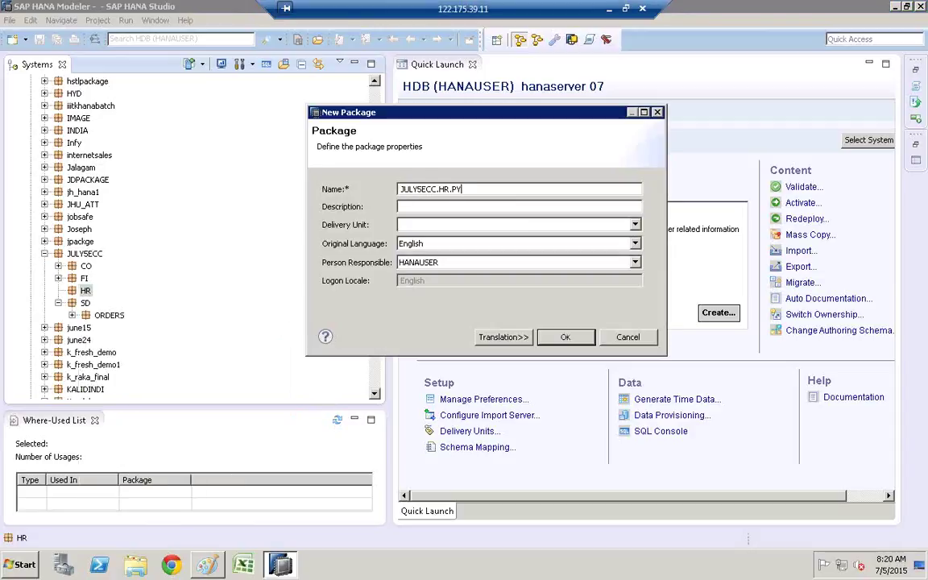
text(Y)
click(401, 206)
text(JULYSECC.HR.PY)
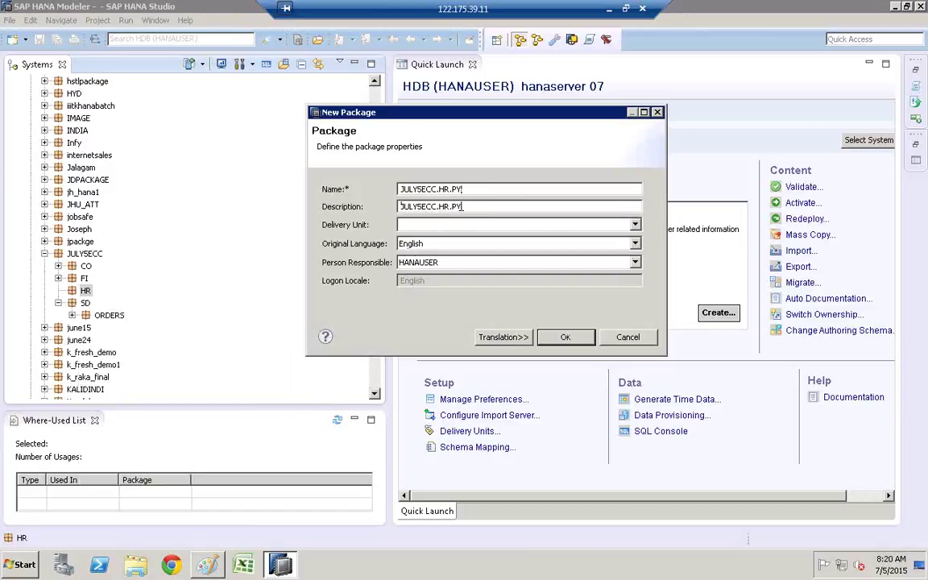
click(565, 337)
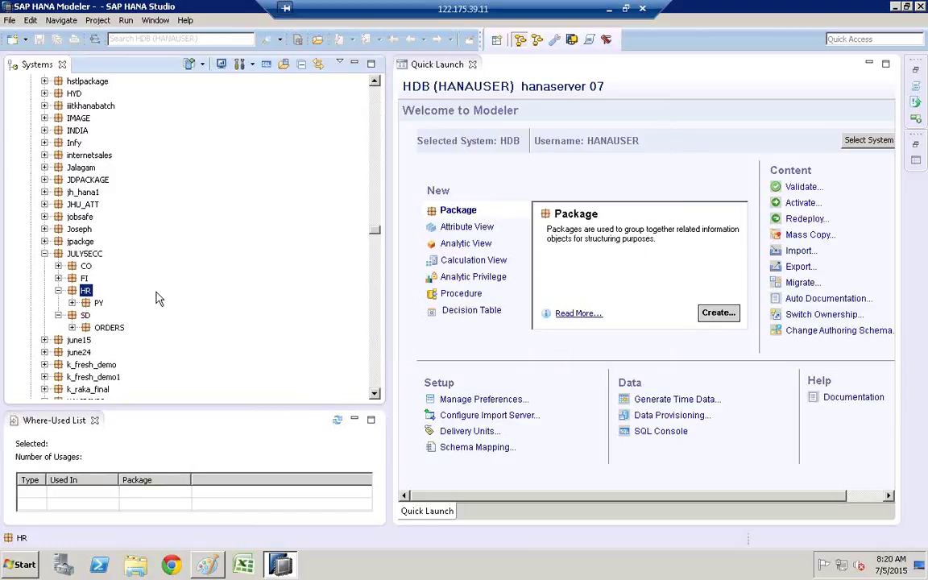
Create subpackage JULY5ECC.CO.PA under the CO package with its full name as the description, and expand CO
click(87, 266)
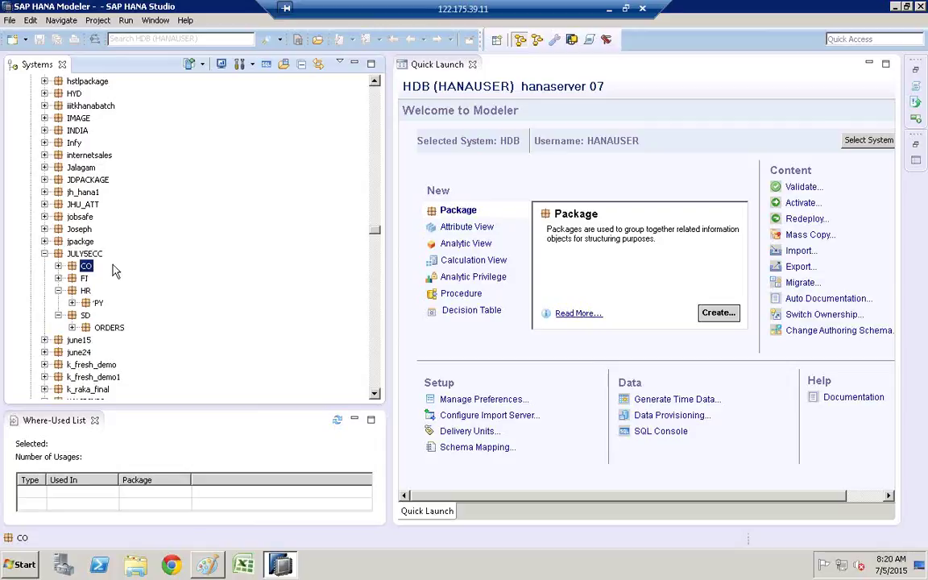
right_click(86, 266)
mouse_move(161, 294)
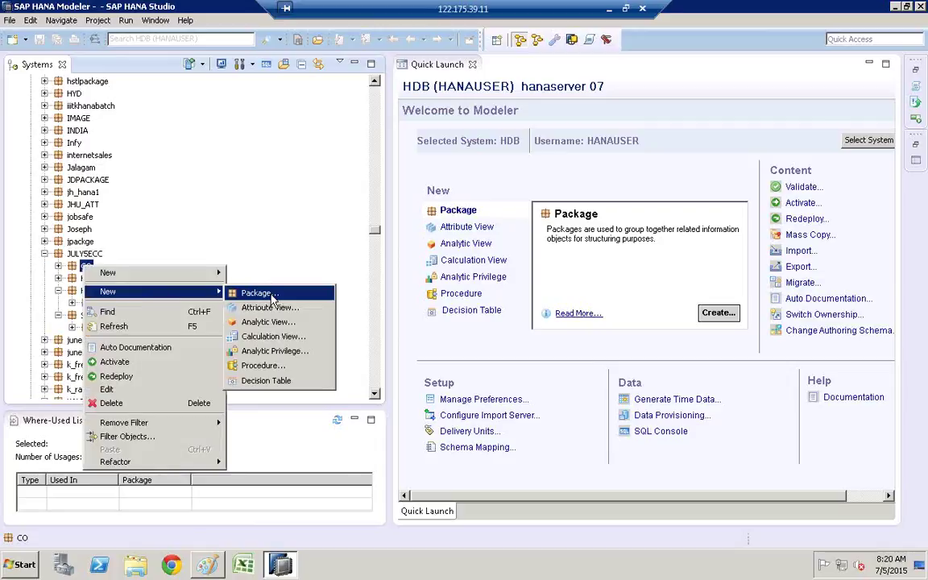
click(257, 294)
text(PA)
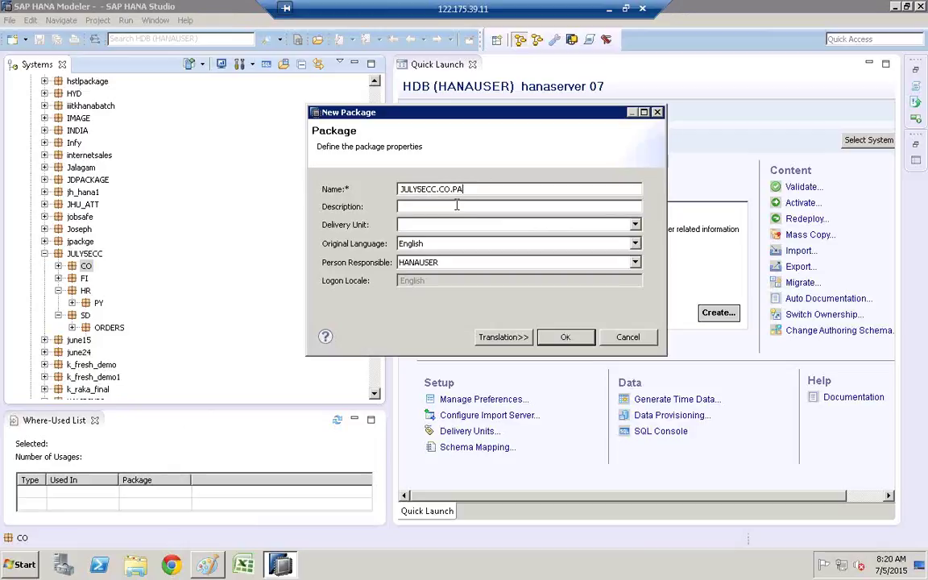
click(456, 206)
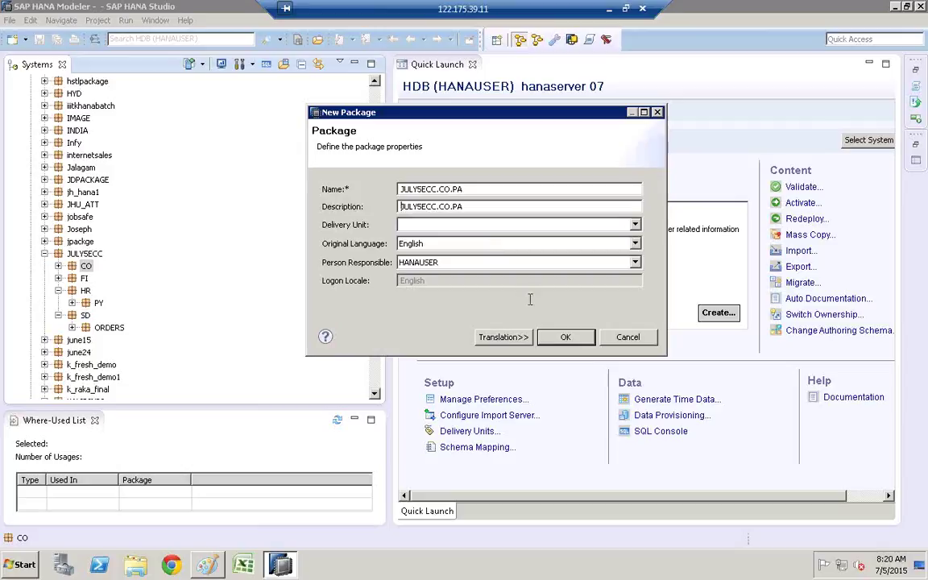
click(565, 338)
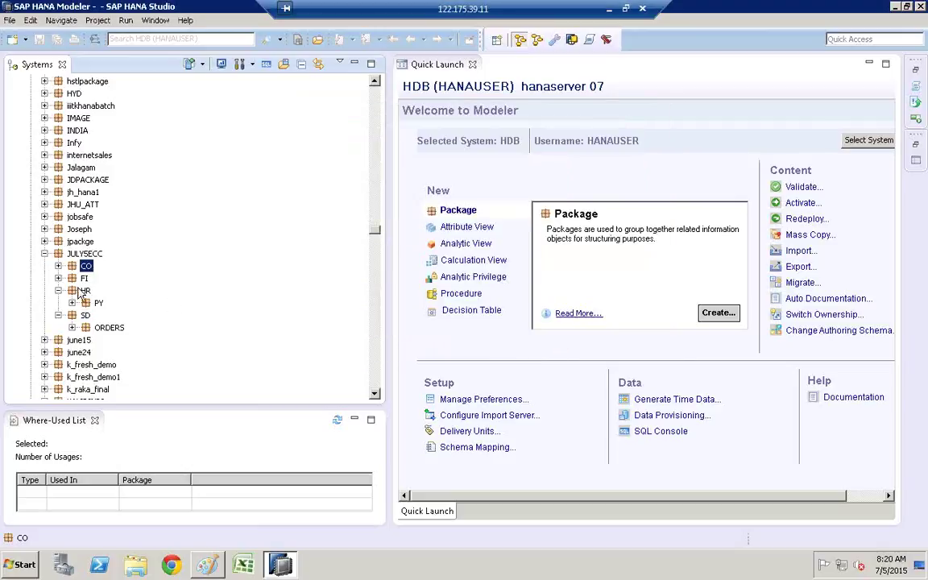
click(58, 267)
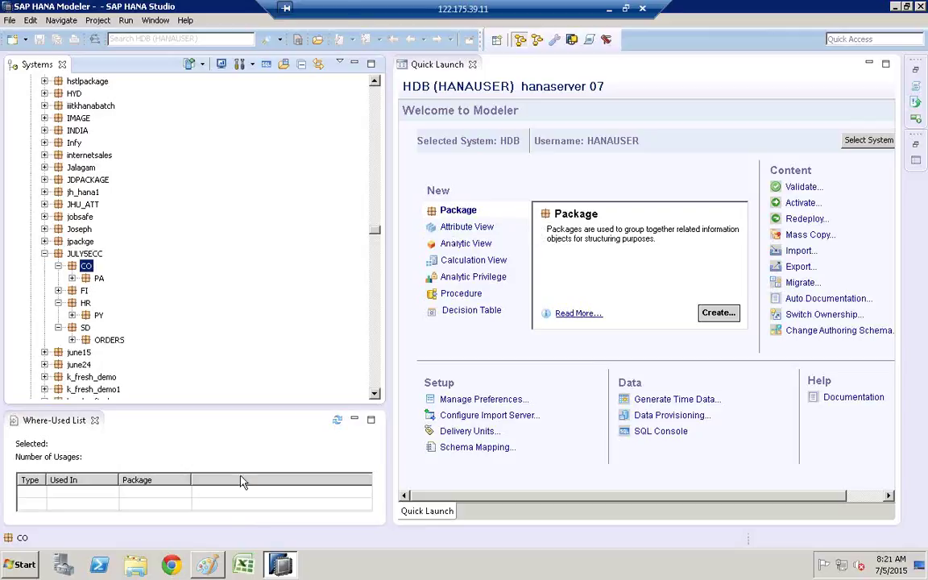
Switch to the Paint diagram and activate the Pencil tool with the DEV box in view
click(208, 567)
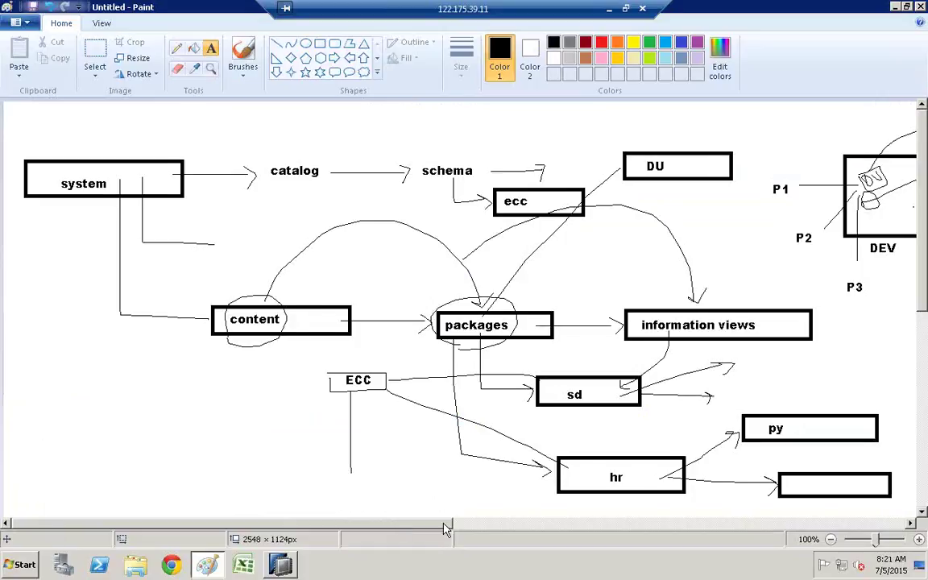
drag(446, 527, 510, 526)
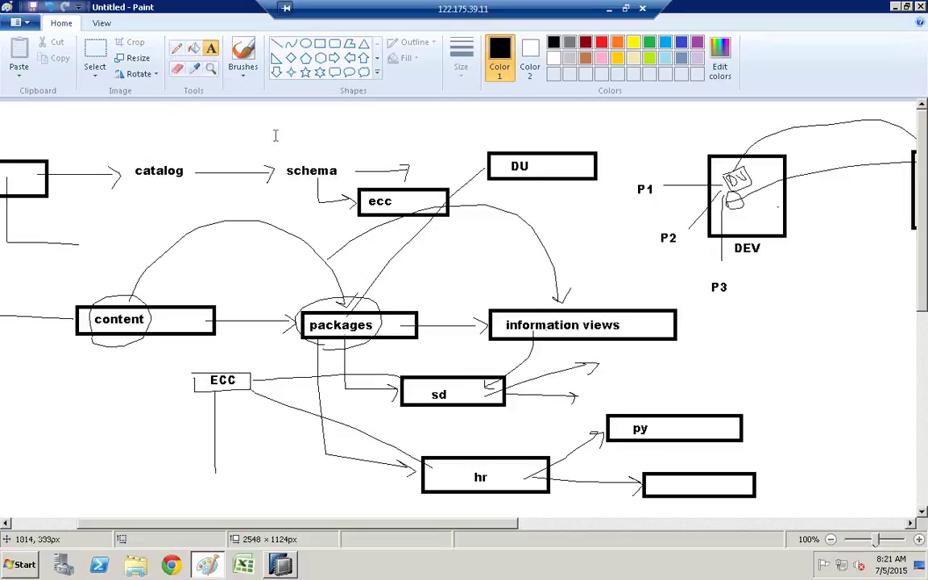
click(176, 48)
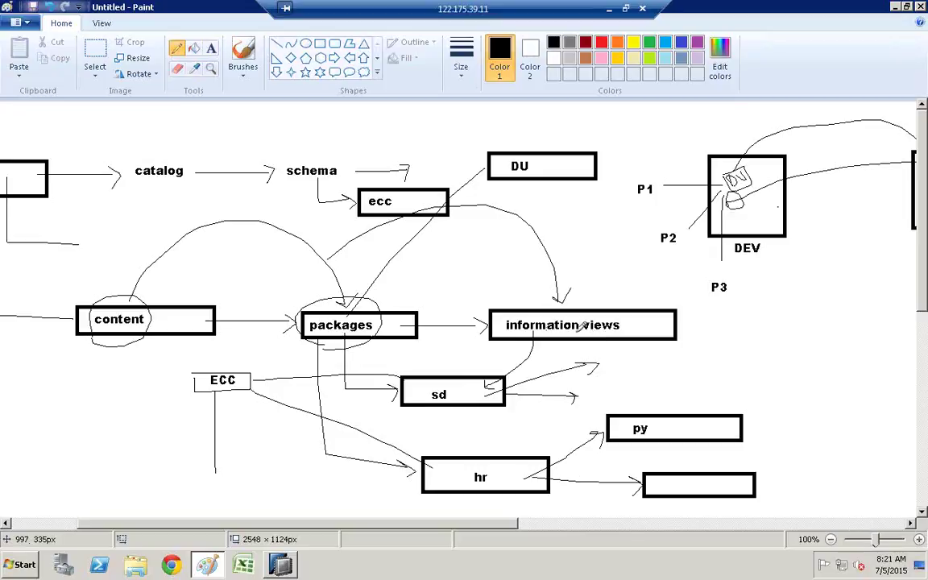
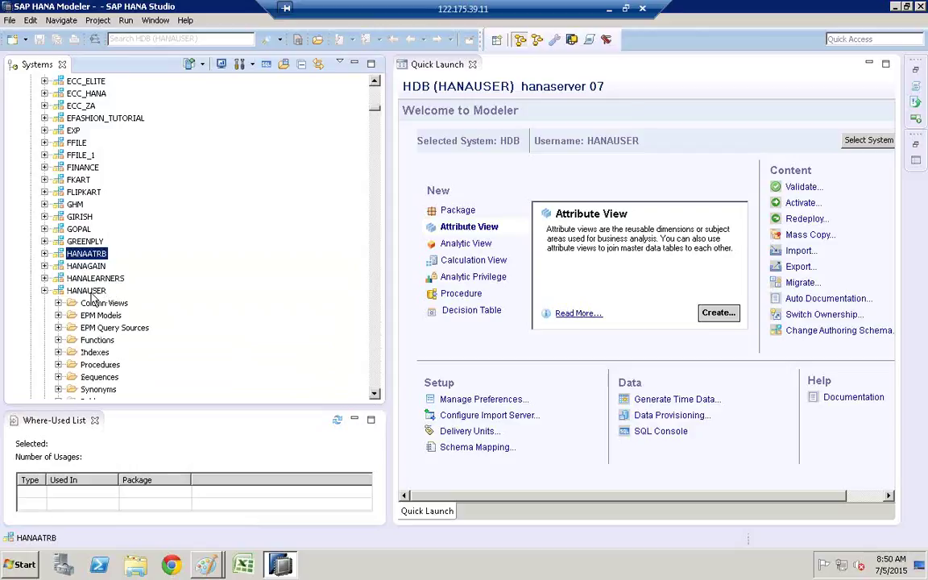
In SAP HANA Studio, look through the tables of the HANAUSER schema down to the end of the list
scroll(290, 323, down, 4)
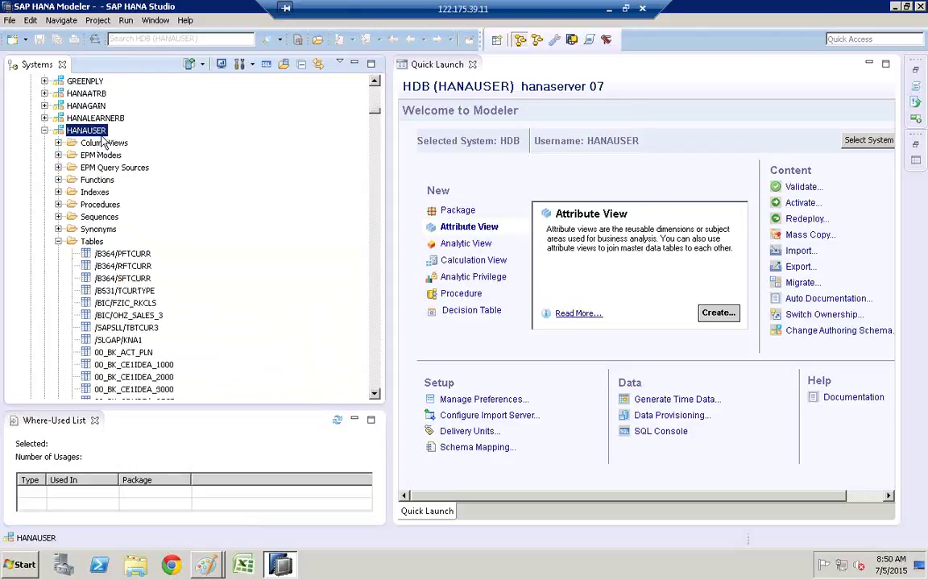
click(93, 242)
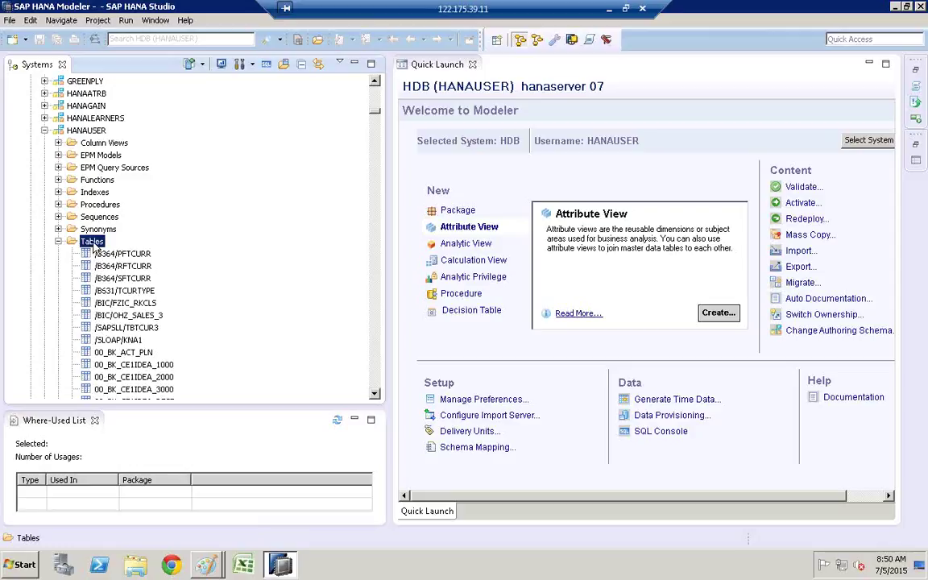
right_click(94, 245)
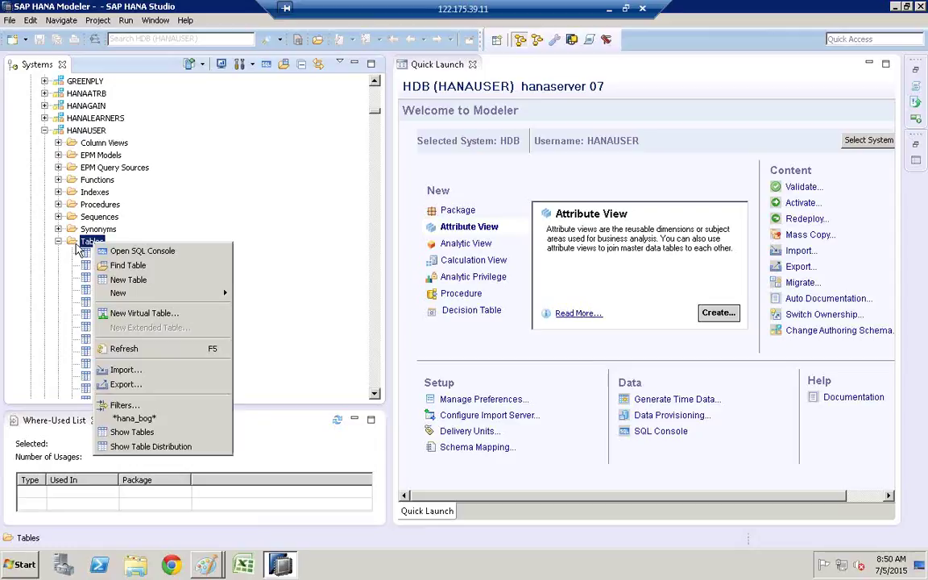
click(272, 191)
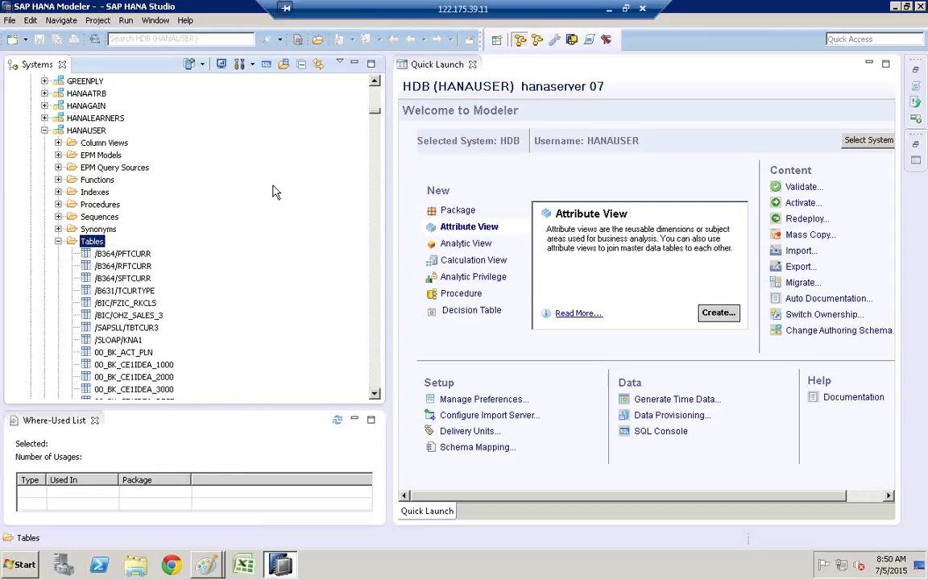
click(109, 269)
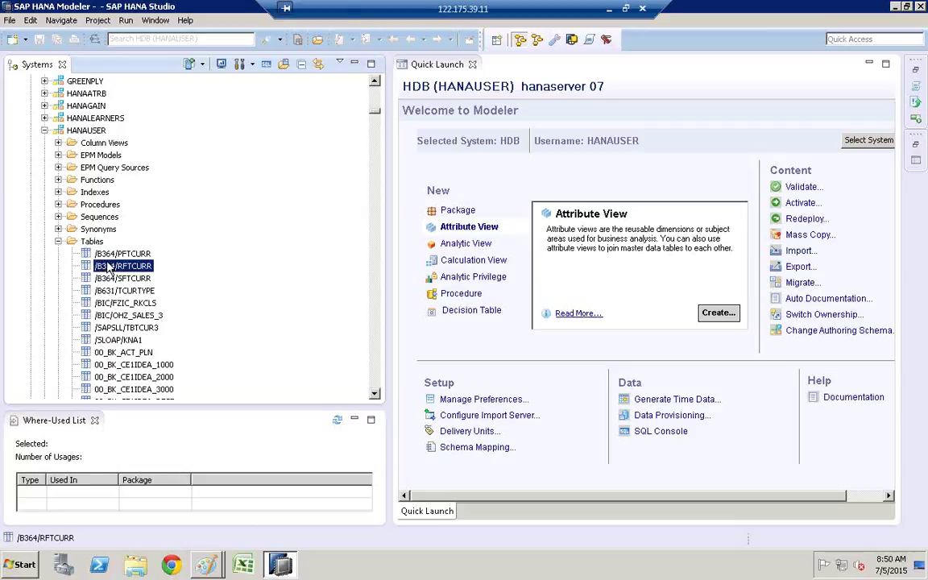
scroll(100, 269, down, 20)
click(95, 388)
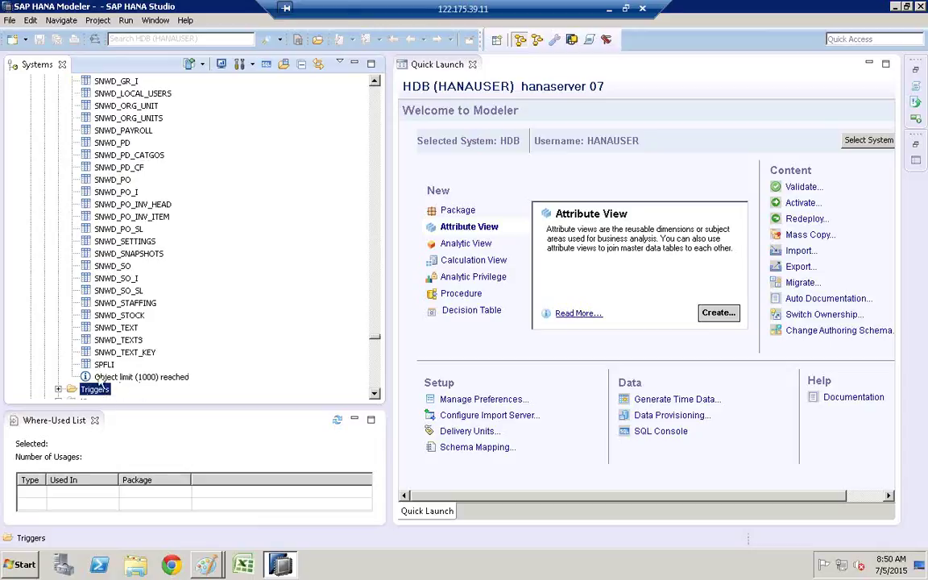
click(119, 378)
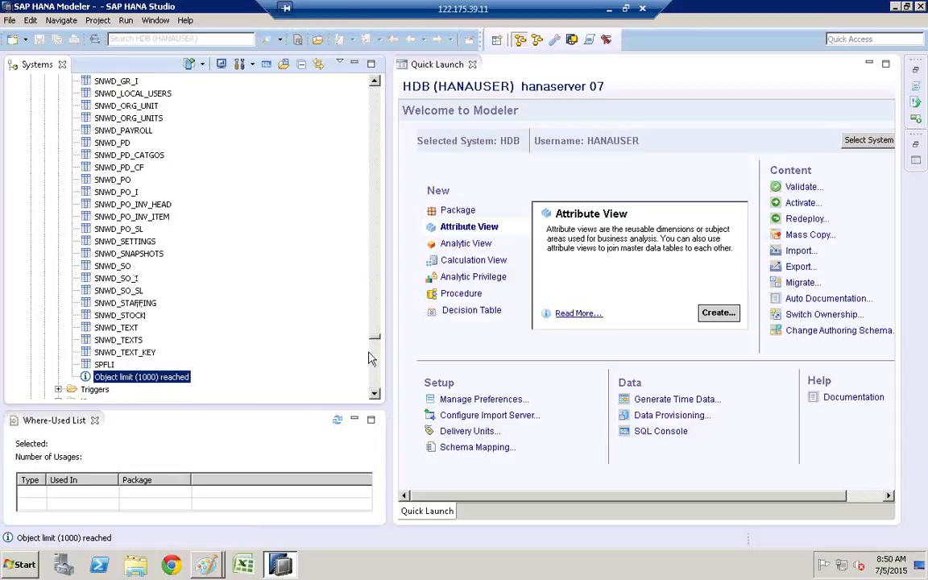
Filter the Tables folder of the HANAUSER schema by the pattern T001
drag(374, 336, 376, 82)
click(375, 83)
click(91, 267)
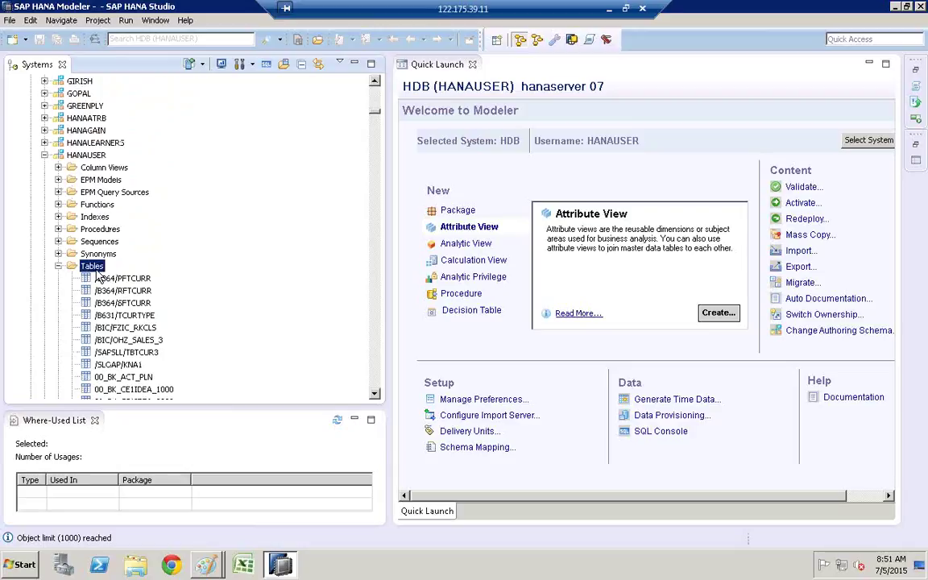
right_click(98, 273)
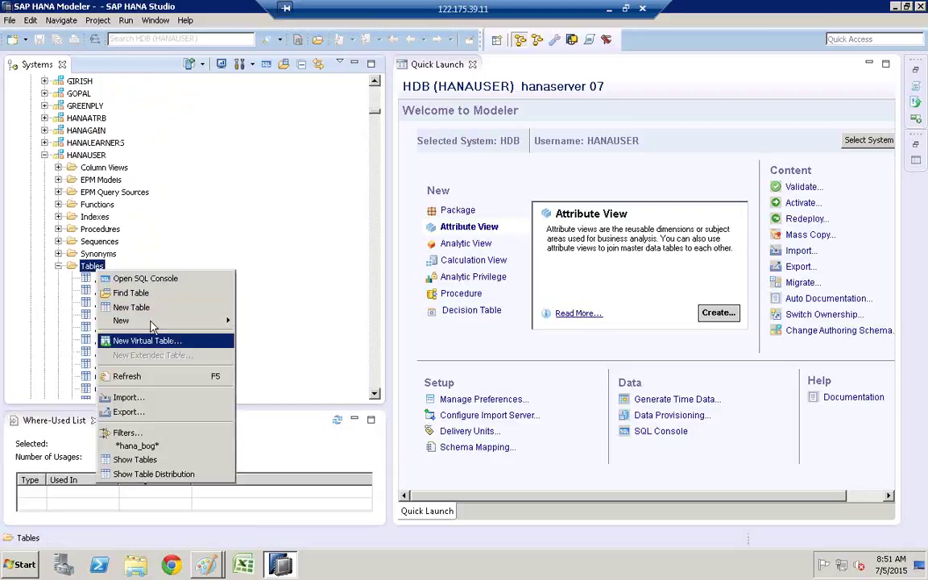
click(127, 434)
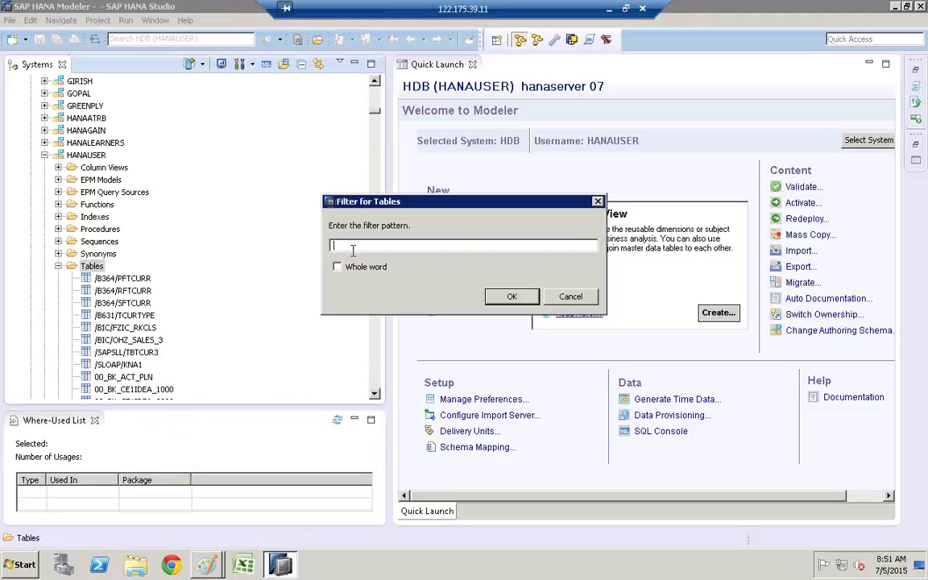
text(T001)
click(512, 297)
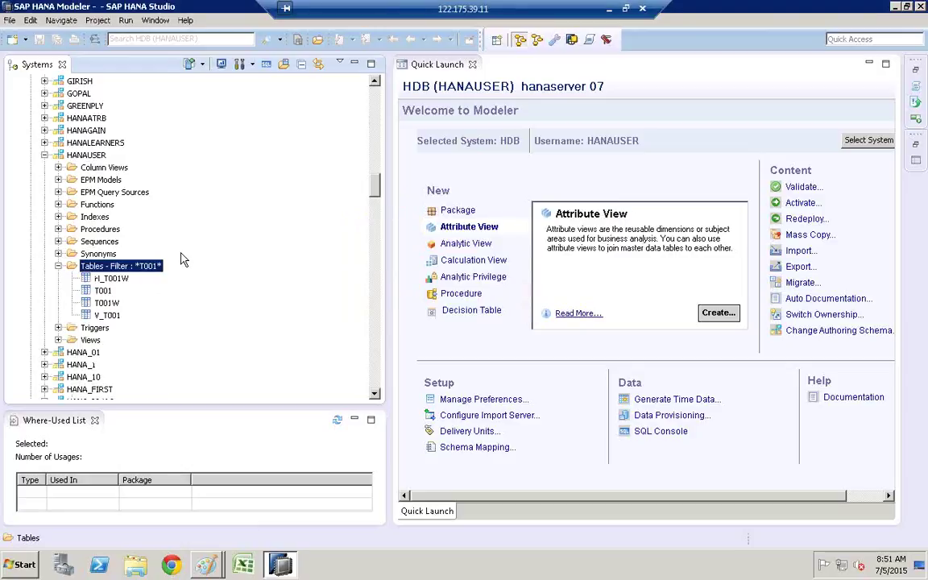
Open the definition of table T001 and examine its BUKRS and BUTXT columns
click(100, 290)
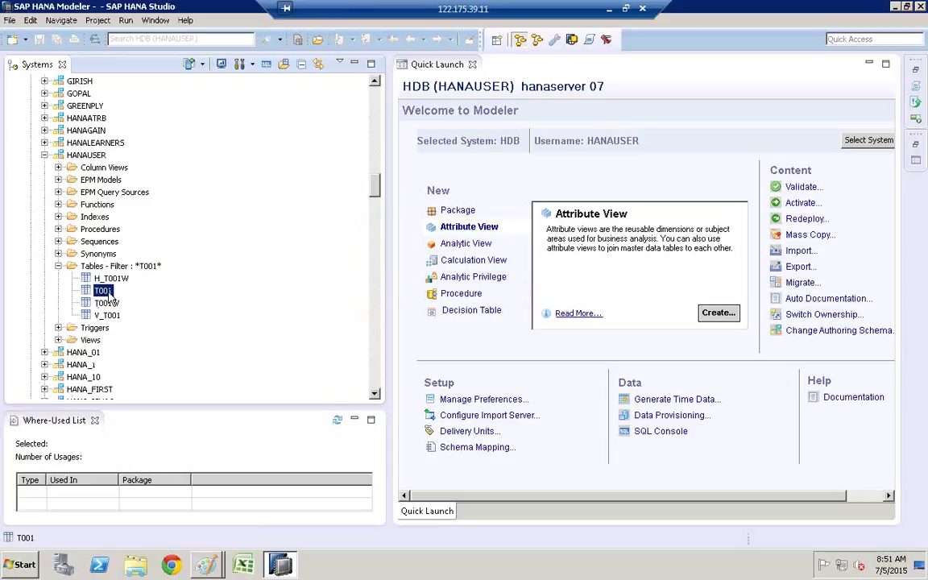
double_click(105, 293)
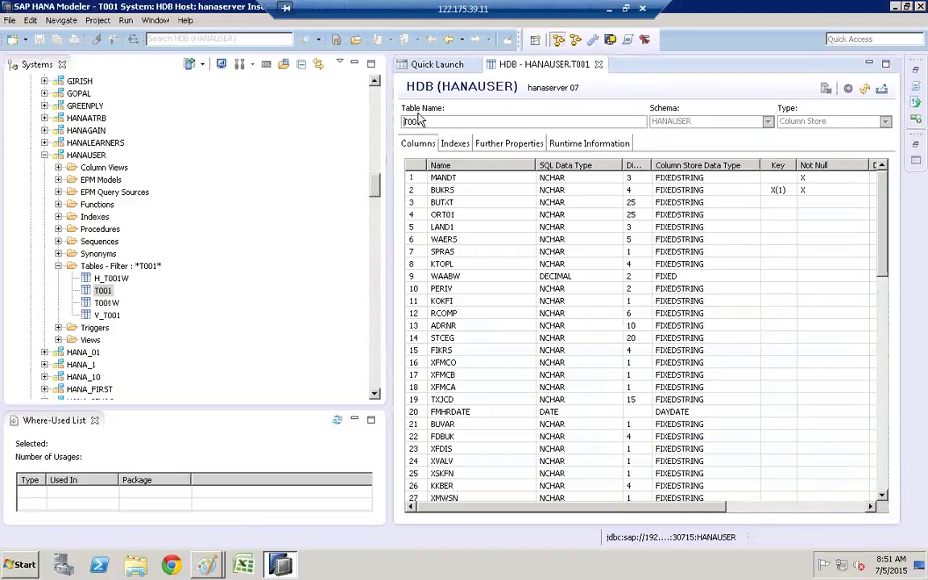
click(453, 194)
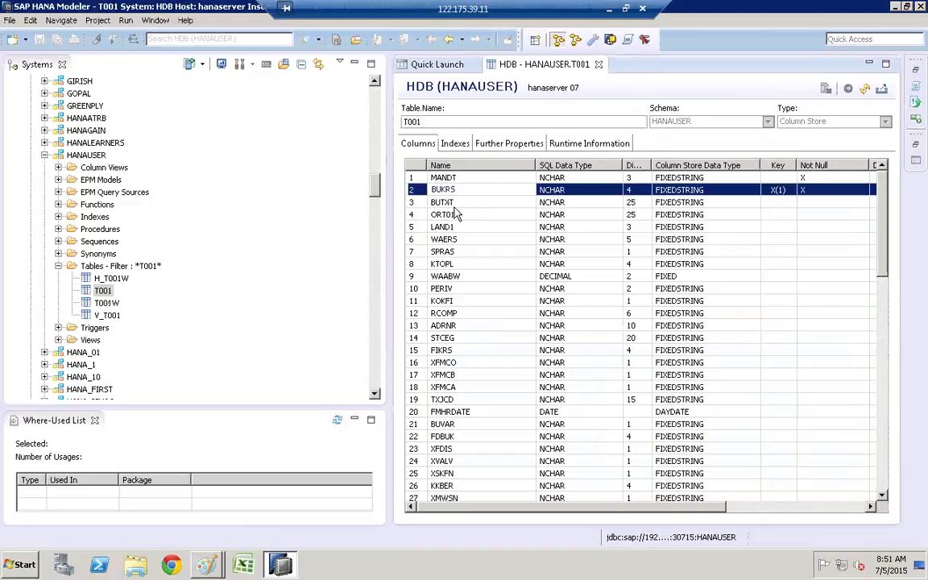
click(454, 206)
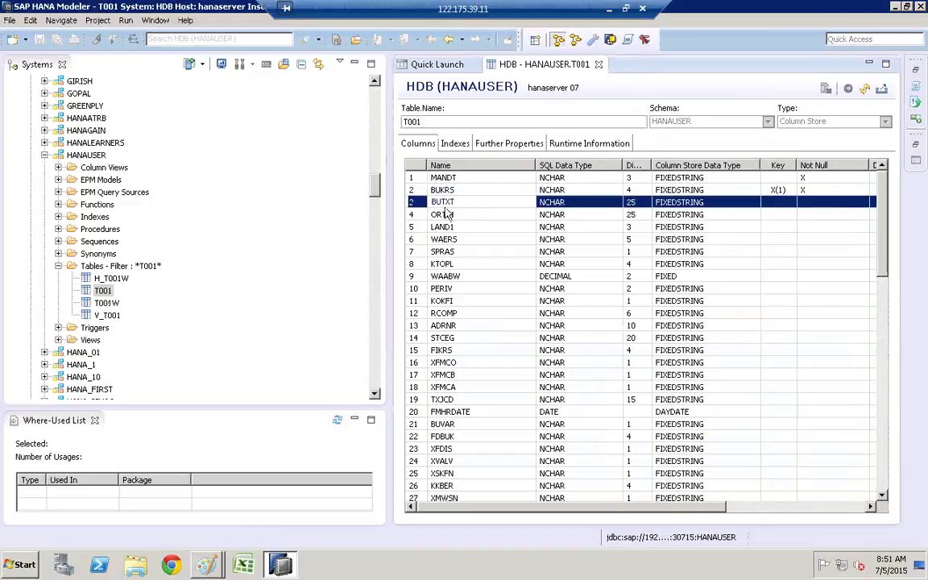
Replace the filter on the HANAUSER schema's Tables folder with the pattern TVKO
click(105, 266)
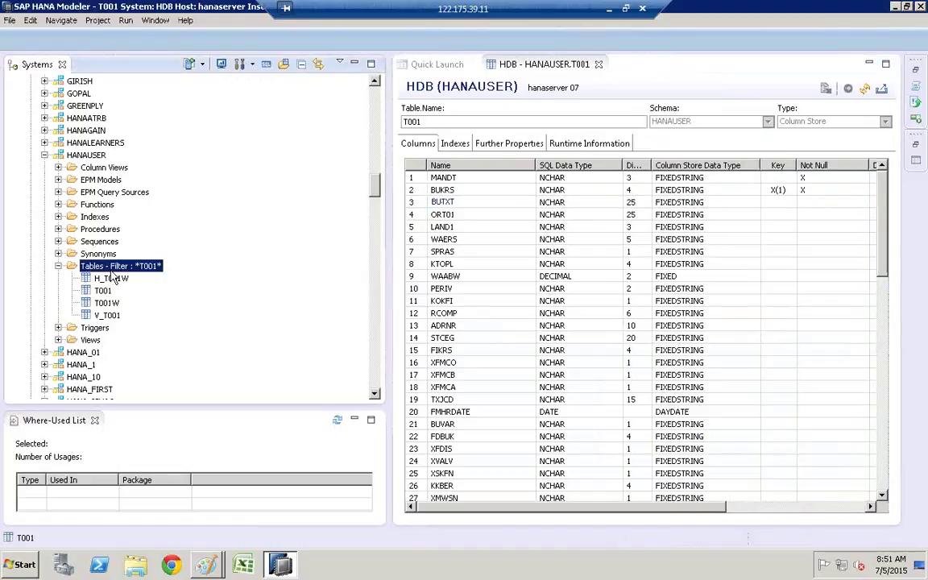
right_click(112, 272)
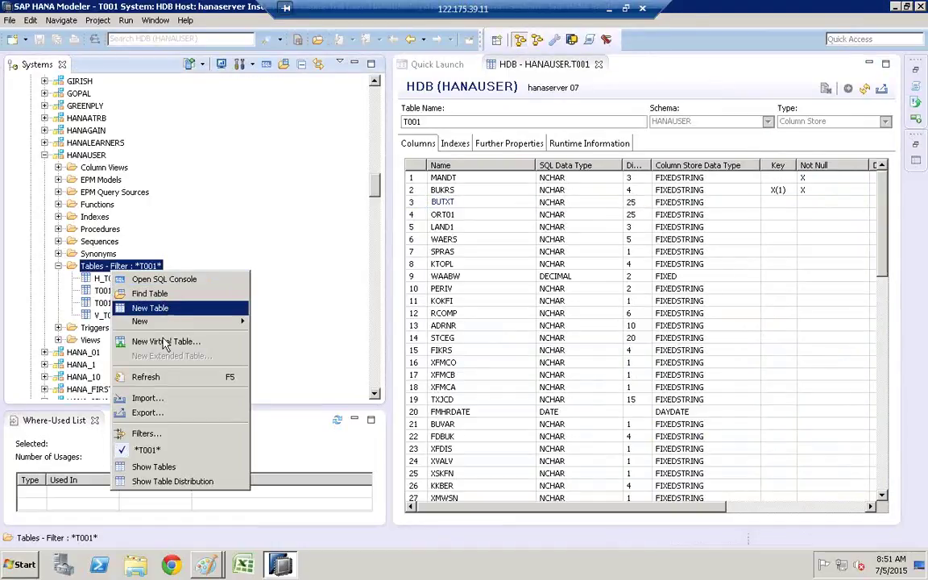
click(147, 434)
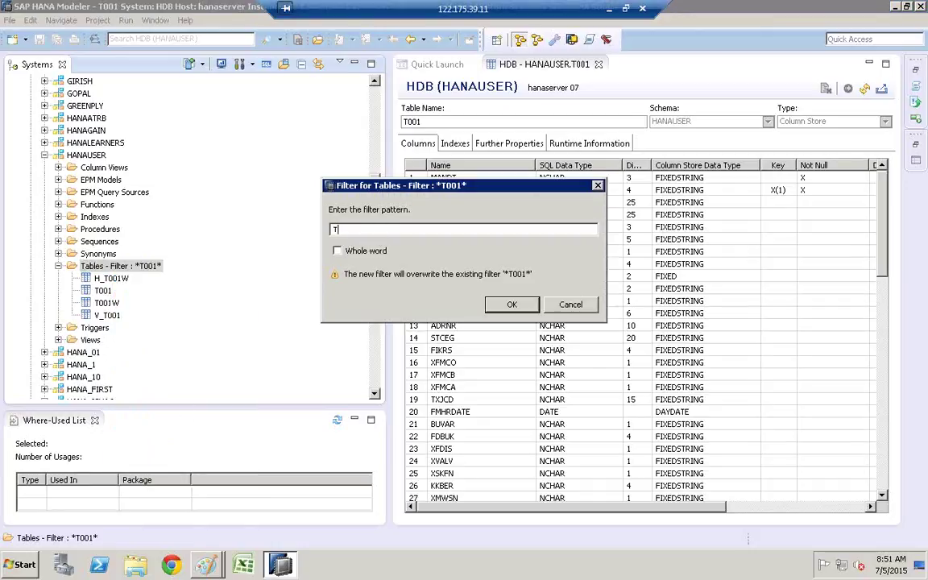
text(TVKO)
click(515, 305)
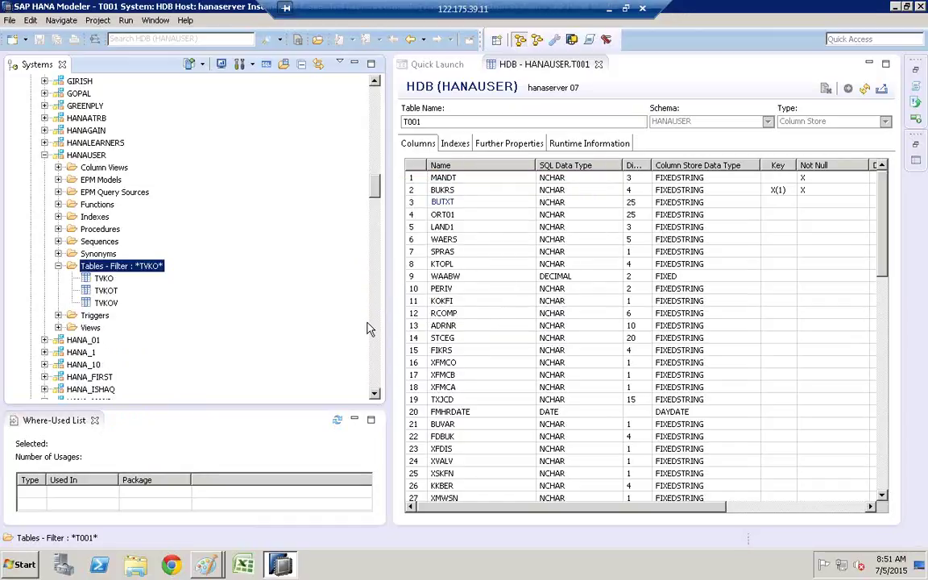
Open the definition of table TVKO from the filtered tables to view its columns
click(103, 278)
click(107, 292)
double_click(104, 279)
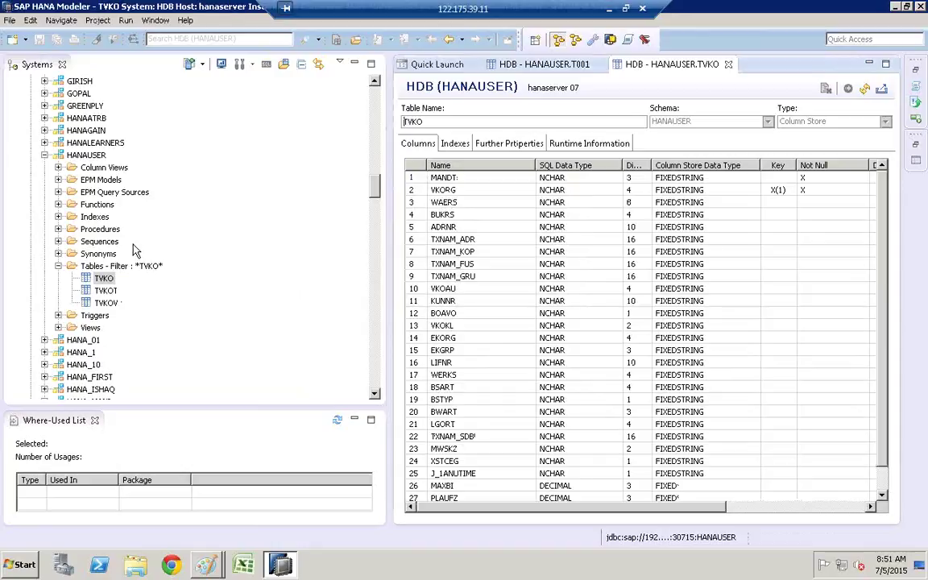
Collapse the filtered Tables folder, the HANAUSER schema and the Catalog folder in the system tree
click(58, 267)
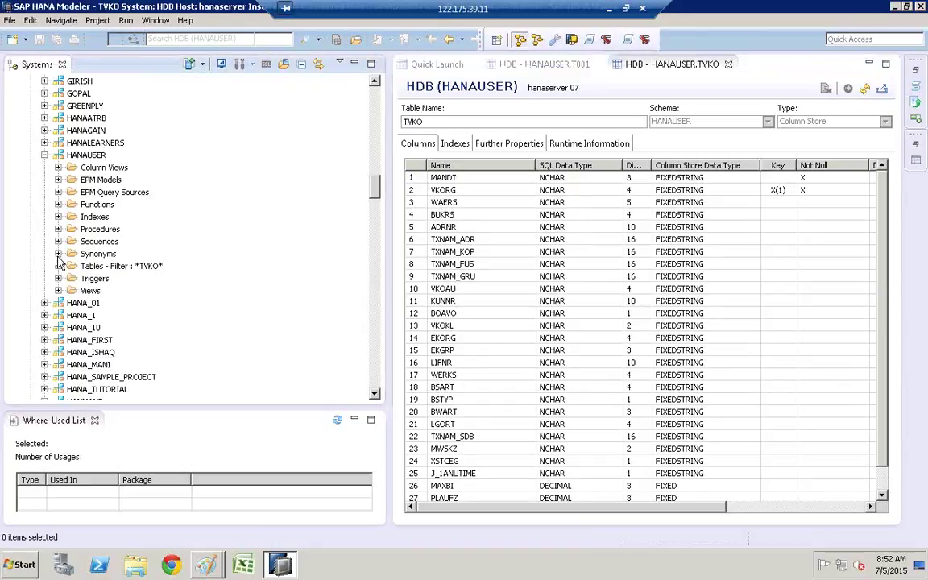
click(44, 155)
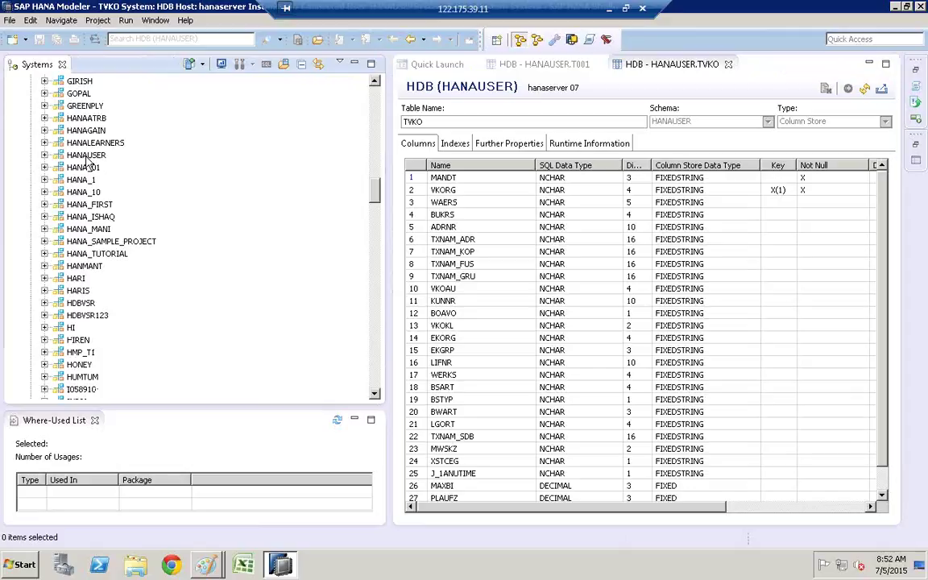
click(86, 157)
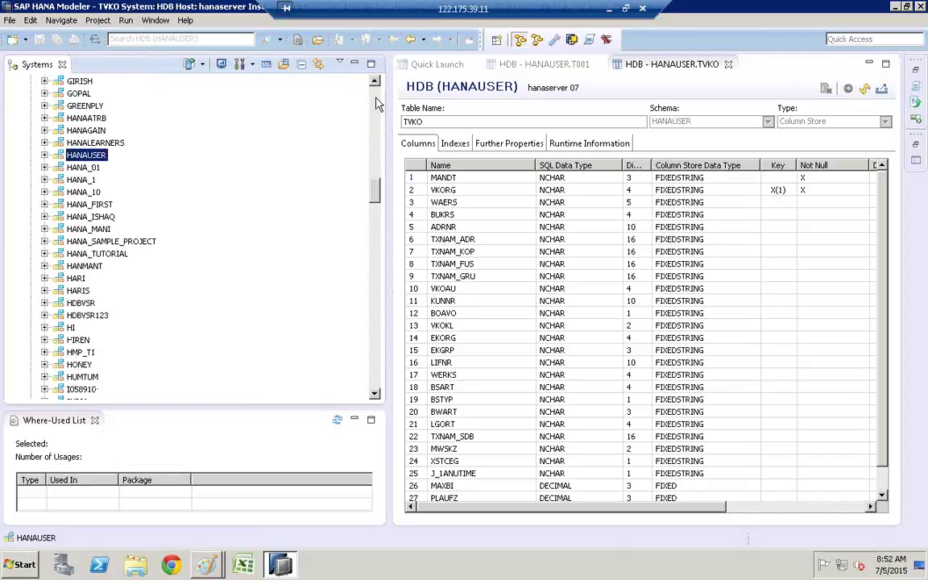
scroll(379, 104, up, 10)
click(31, 106)
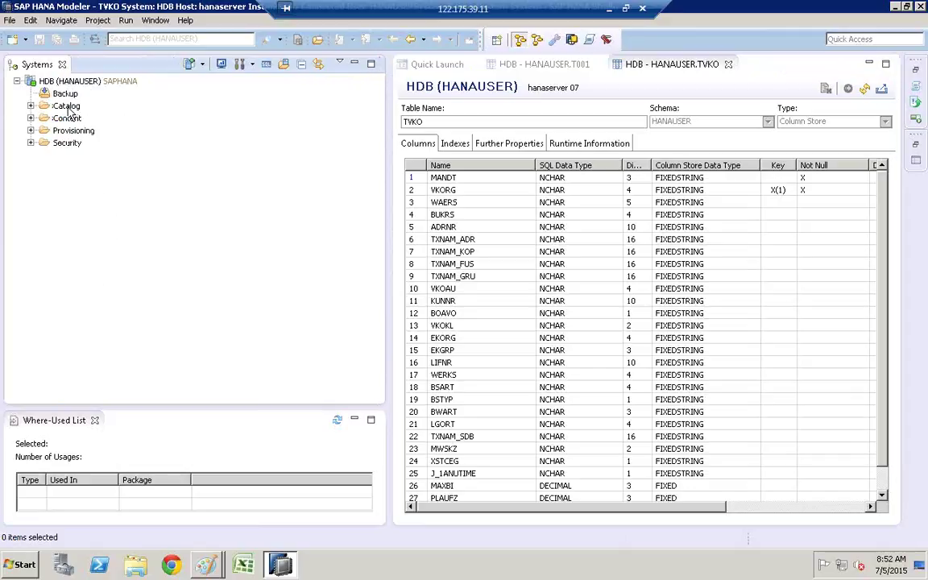
Expand the Content folder and locate the JULY5ECC package with its subpackages
click(67, 107)
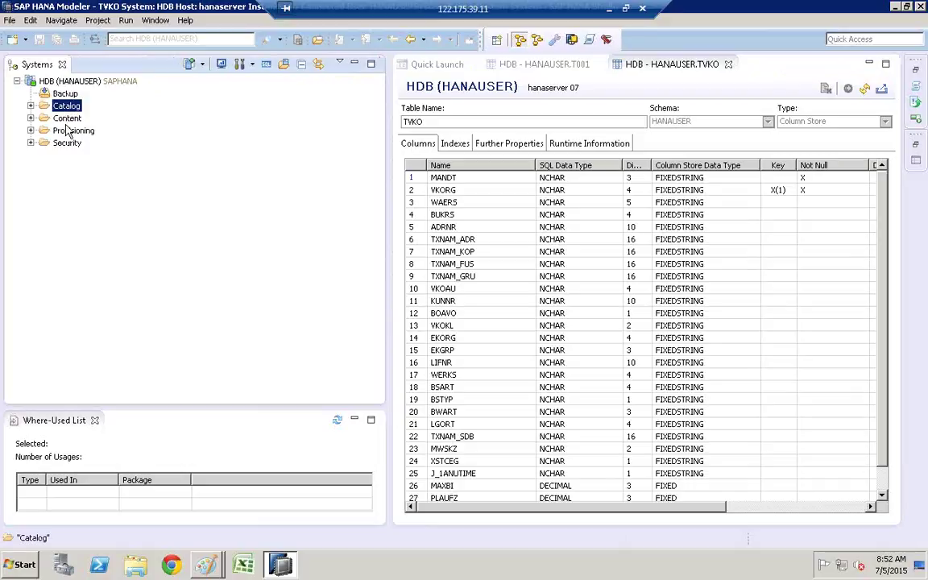
click(66, 119)
click(31, 118)
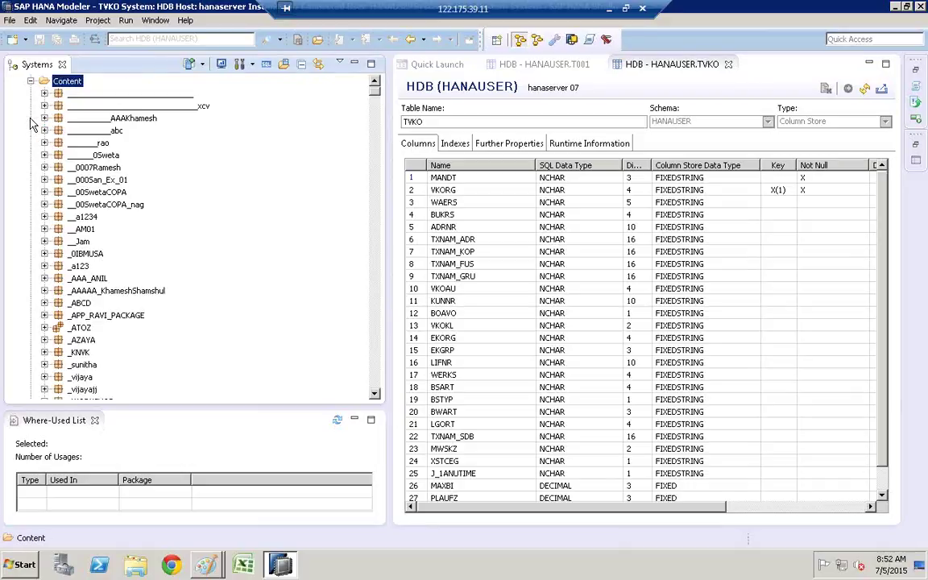
click(72, 185)
text(july)
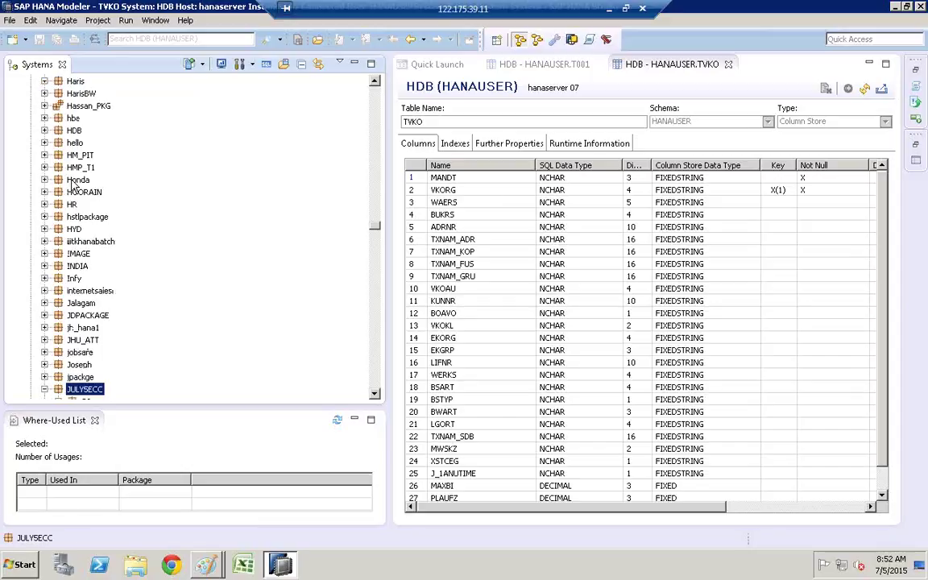
scroll(374, 394, down, 5)
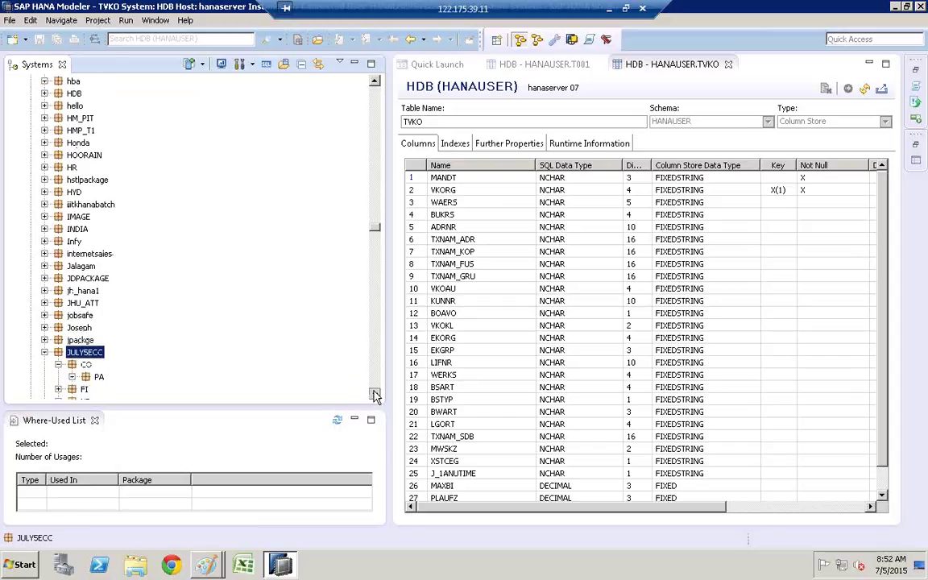
scroll(374, 394, down, 1)
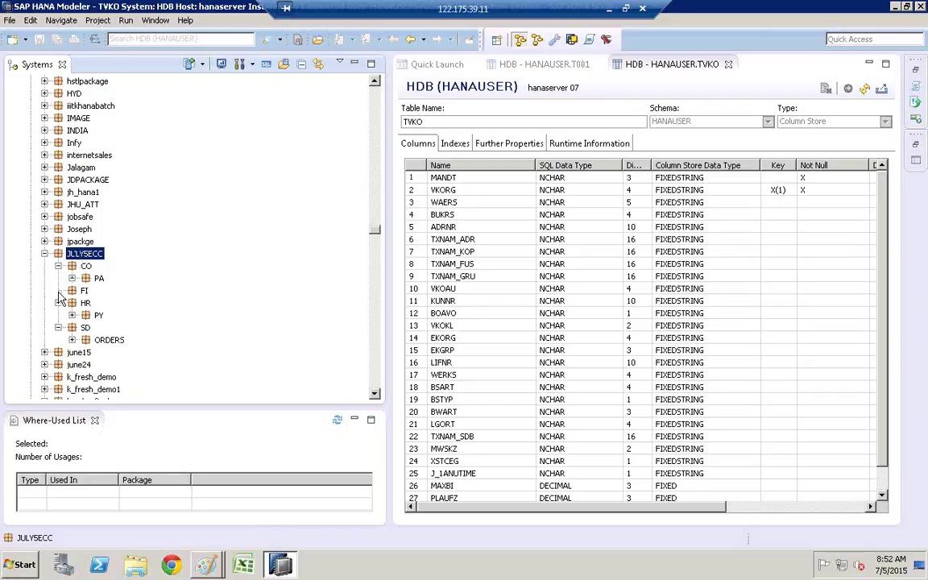
Create subpackage JULY5ECC.FI.MD under the FI package with its full name as the description
click(82, 293)
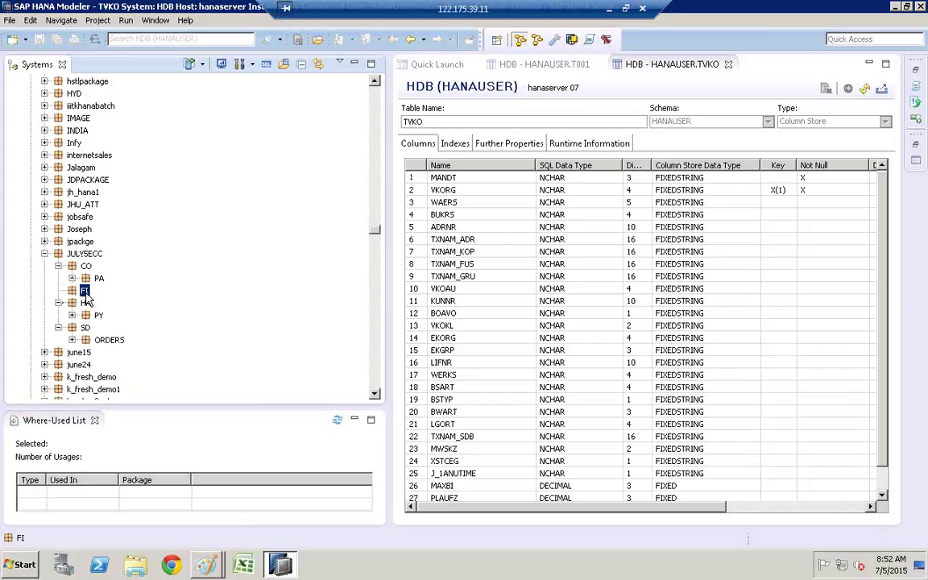
right_click(88, 300)
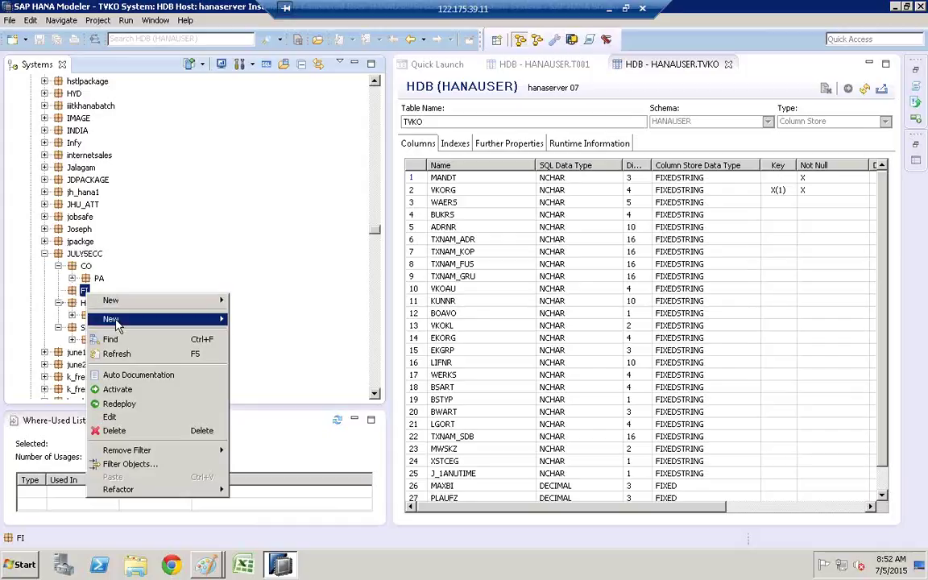
mouse_move(119, 320)
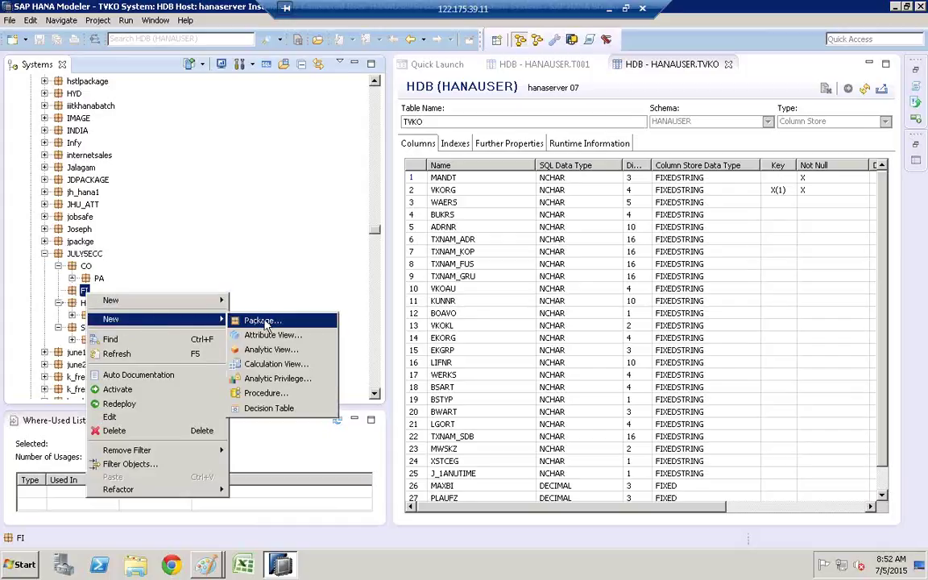
click(265, 322)
text(MD)
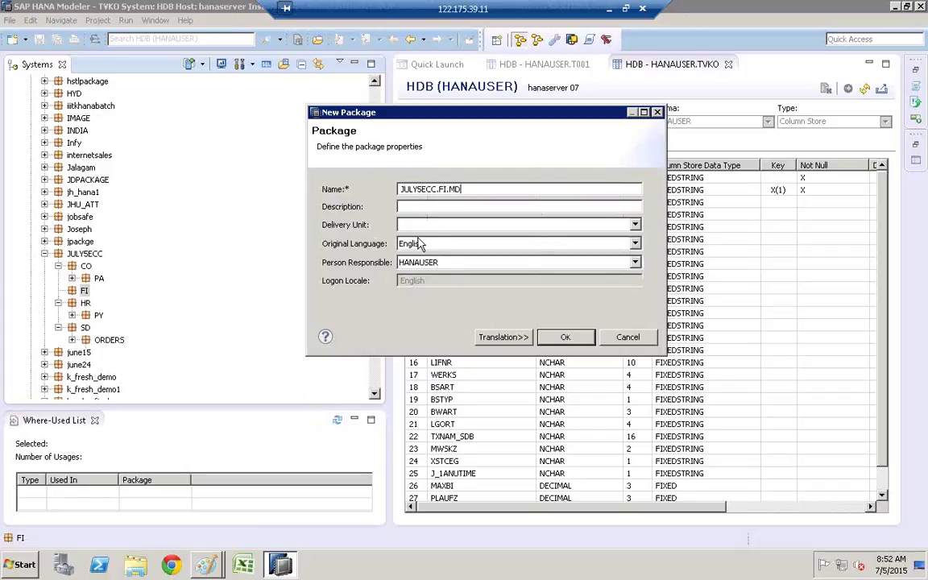
click(448, 208)
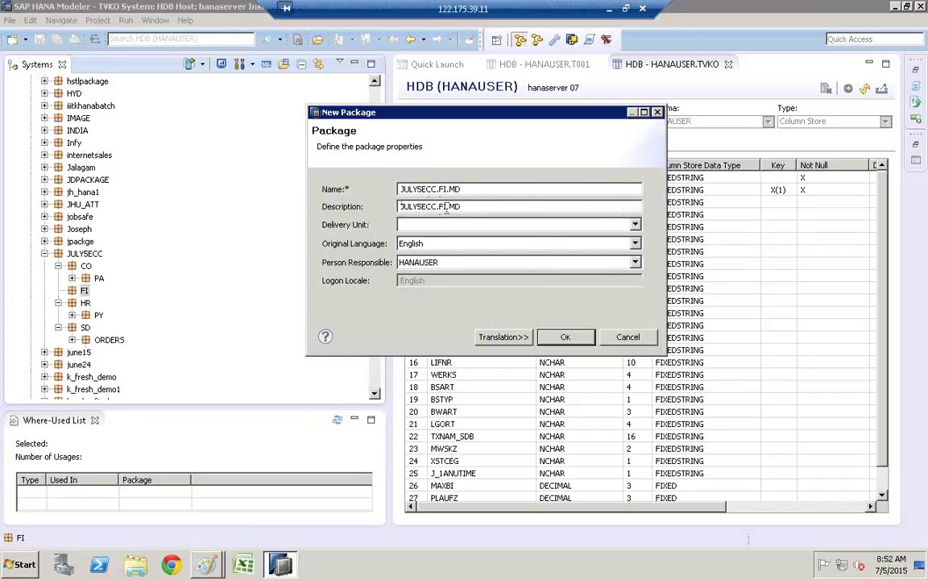
click(567, 339)
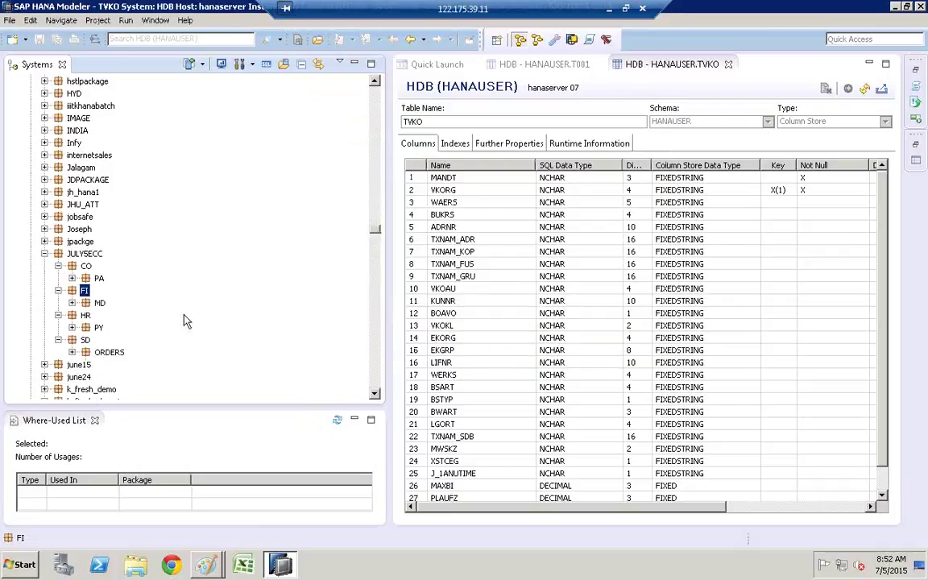
Start a new attribute view in the MD package under FI and name it AT_COMPANYCODE
click(99, 305)
click(72, 302)
right_click(95, 308)
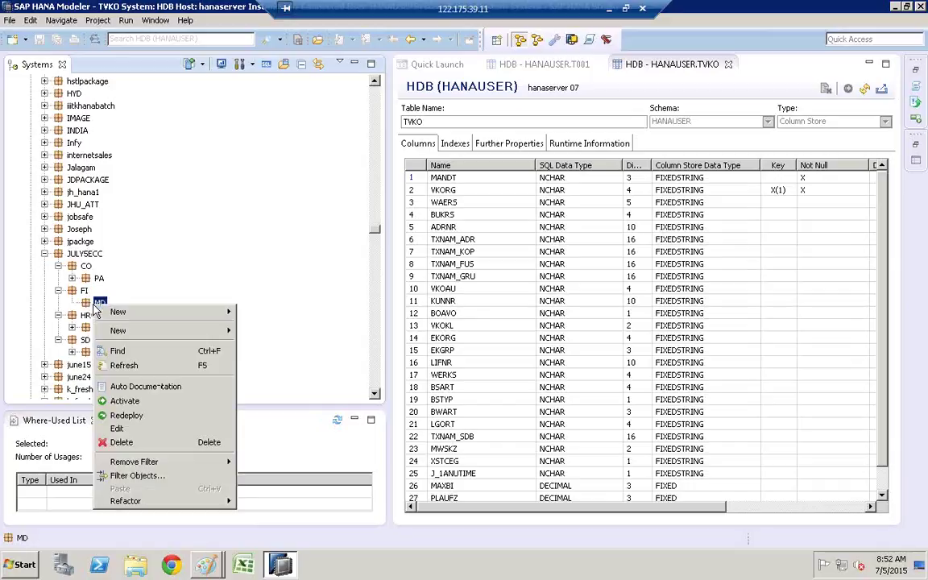
mouse_move(161, 332)
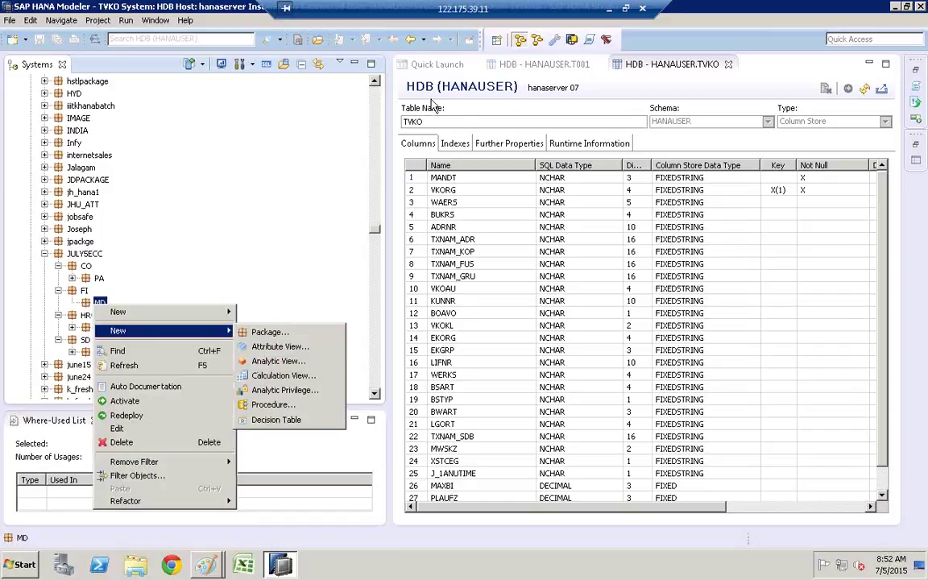
click(279, 347)
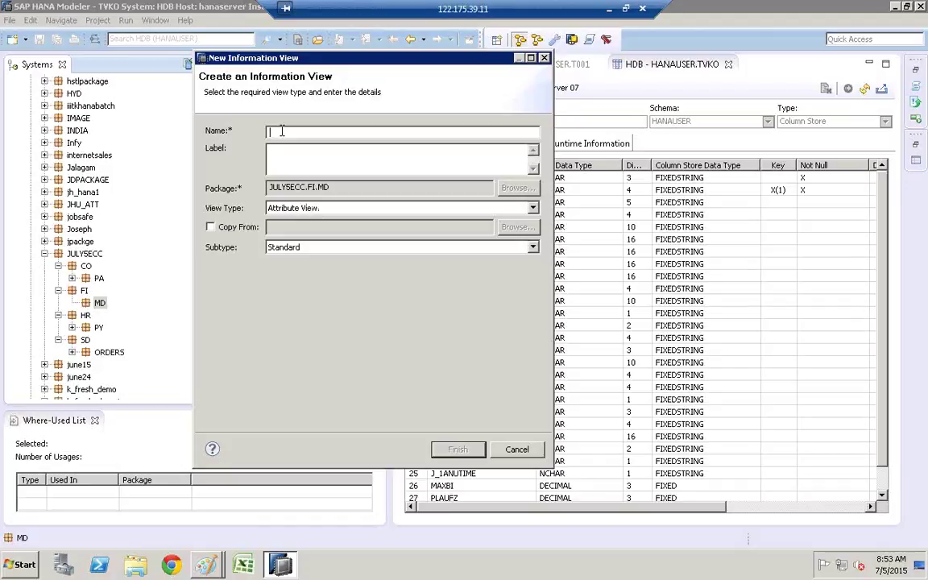
text(AT_COMPANYCODE)
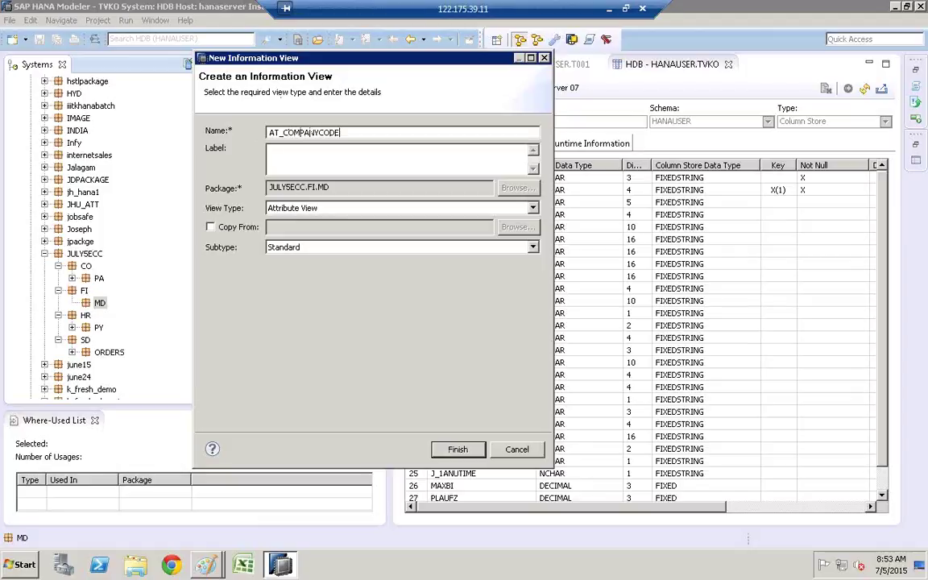
Shorten the attribute view's label to COMPANYCODE and finish creating the view with the Standard subtype
click(330, 159)
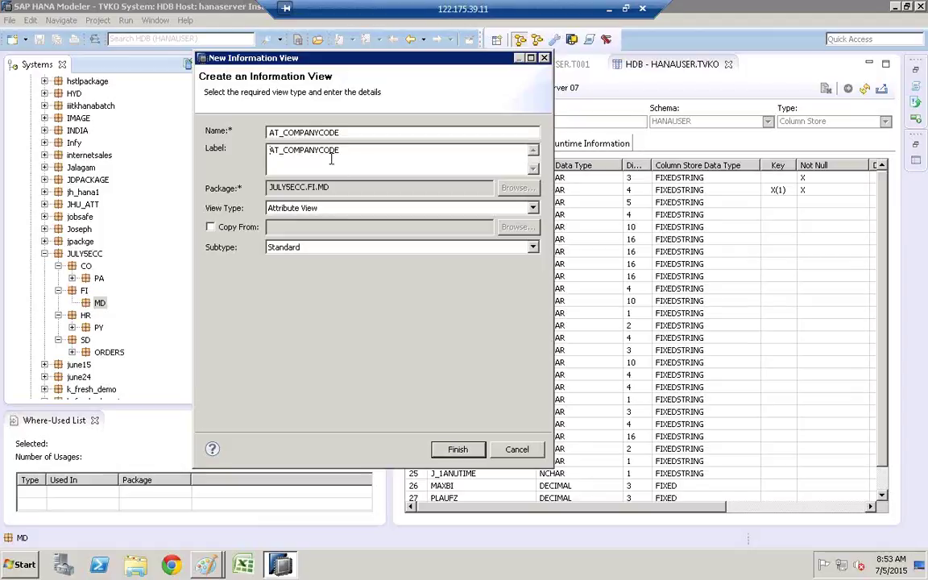
click(284, 153)
key(BackSpace)
key(BackSpace)
key(BackSpace)
click(456, 450)
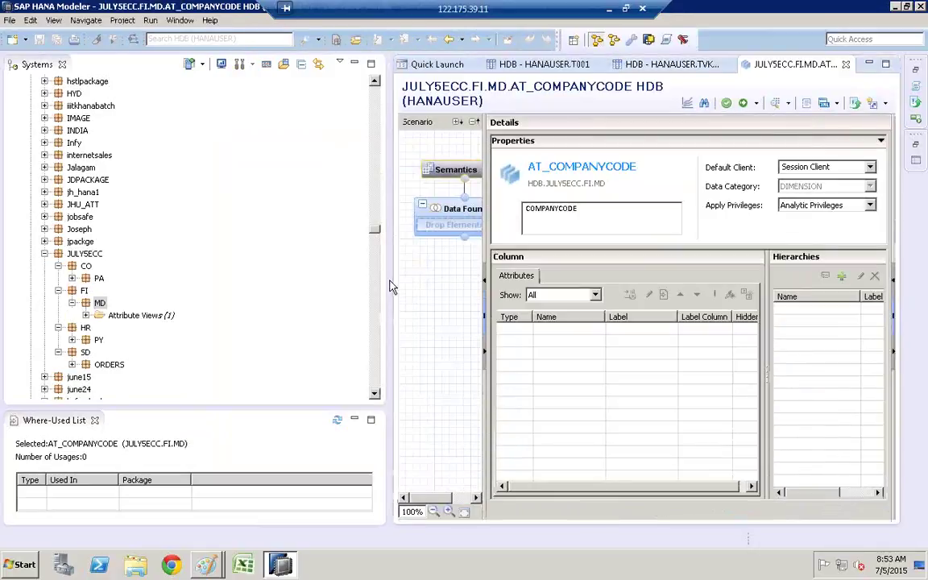
Widen the attribute view editor and its Scenario area so the Semantics and Data Foundation nodes show fully
drag(390, 287, 187, 270)
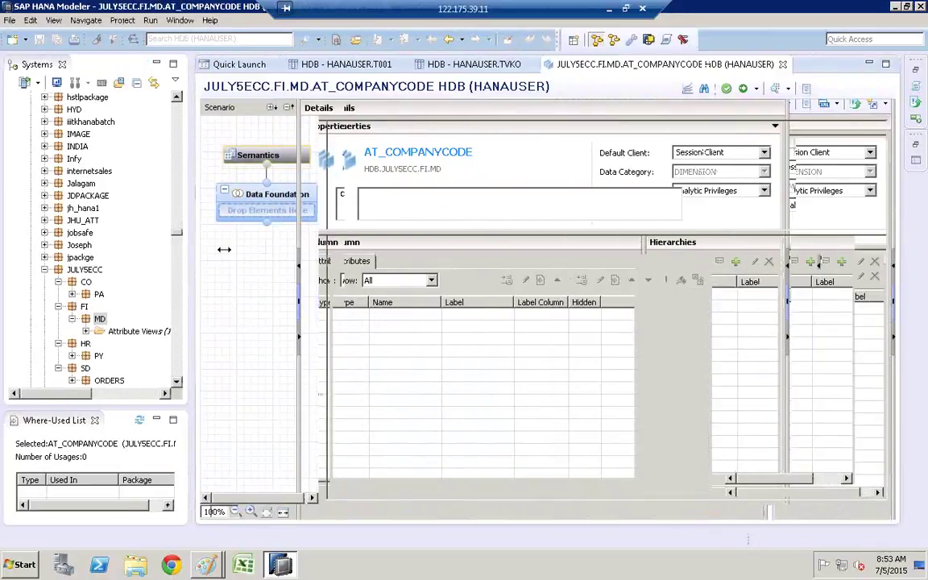
drag(300, 198, 385, 226)
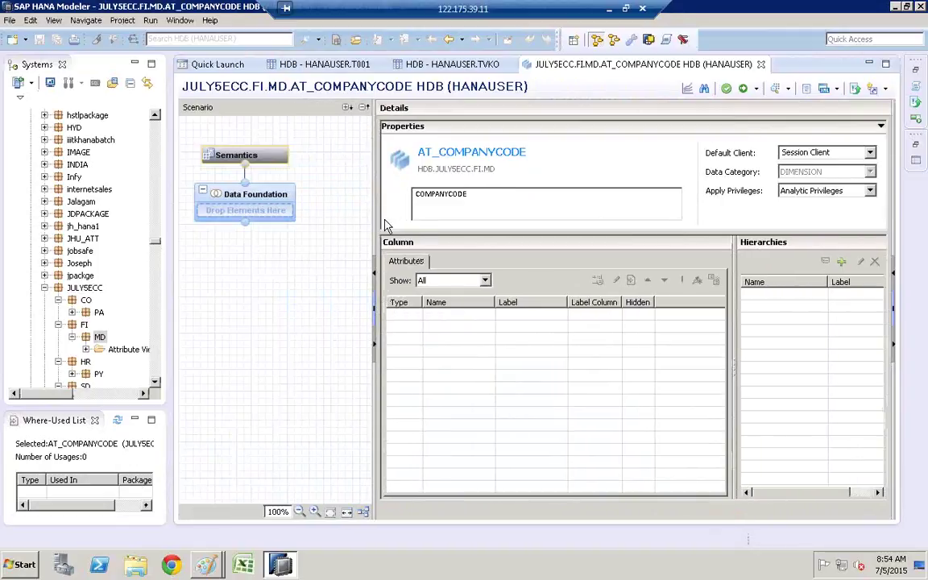
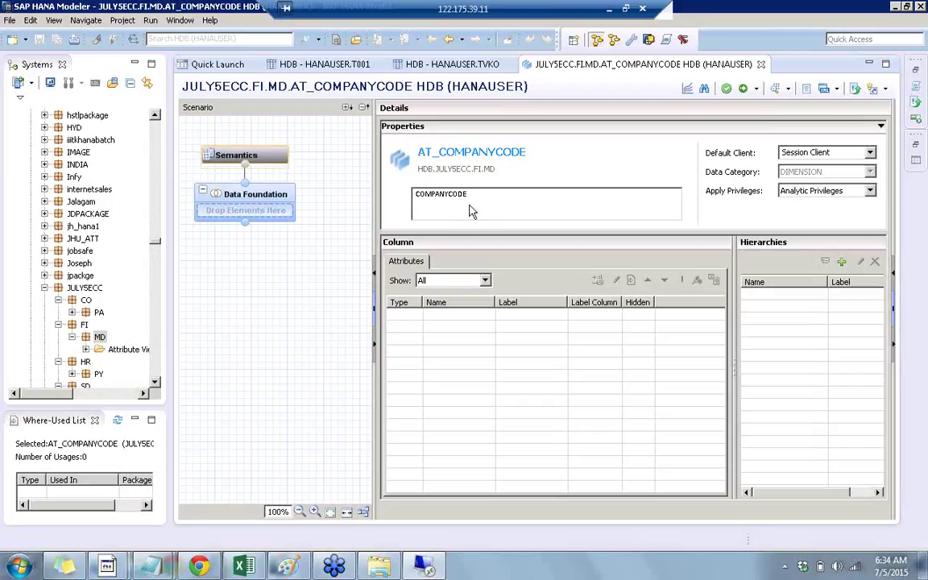
Switch to Paint to review the join diagram of T001, TVKO, TVKOT and TCURT, and return to the attribute view
click(316, 341)
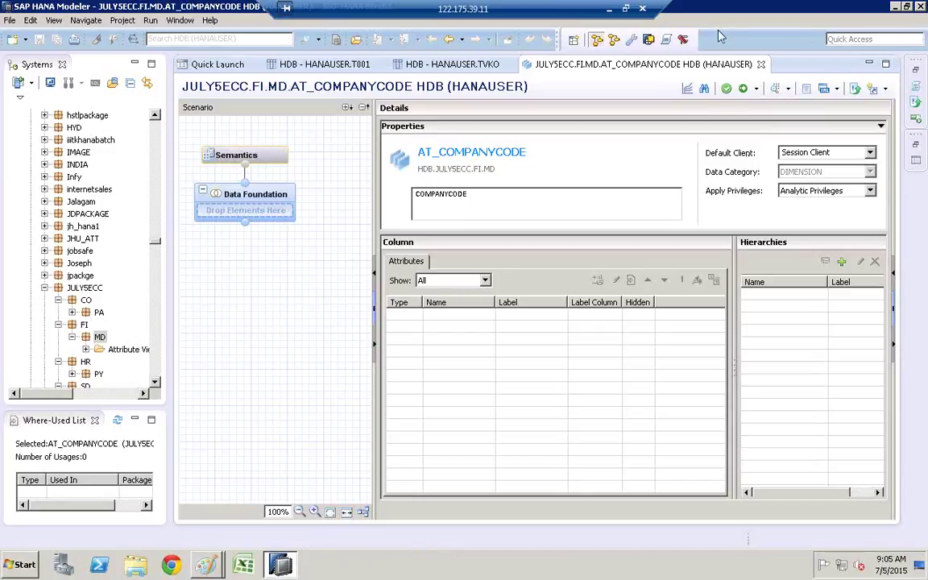
click(216, 560)
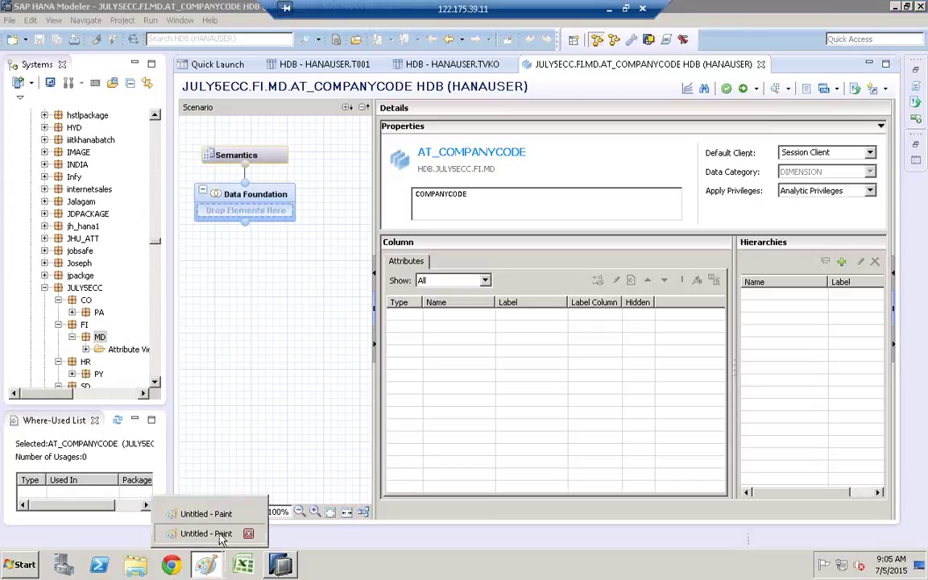
click(216, 533)
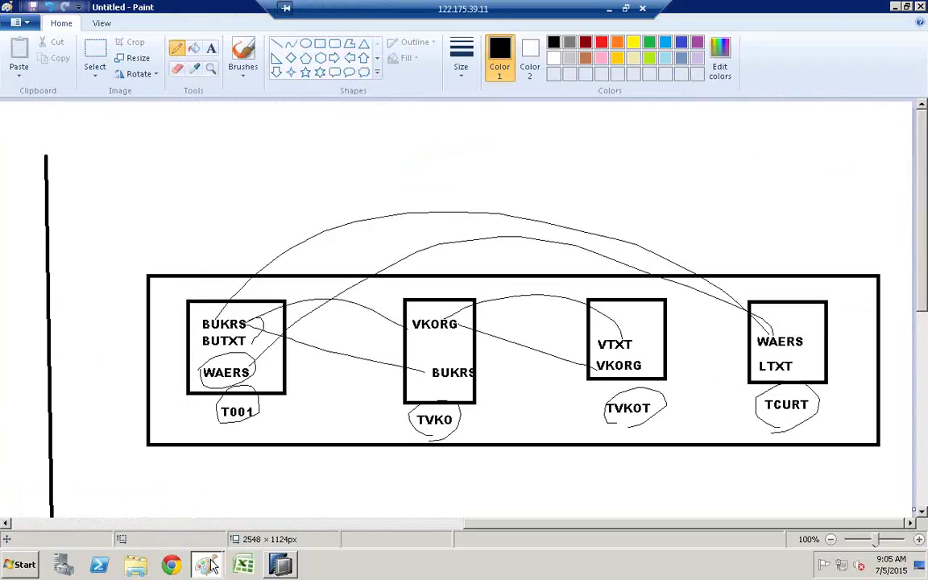
click(894, 7)
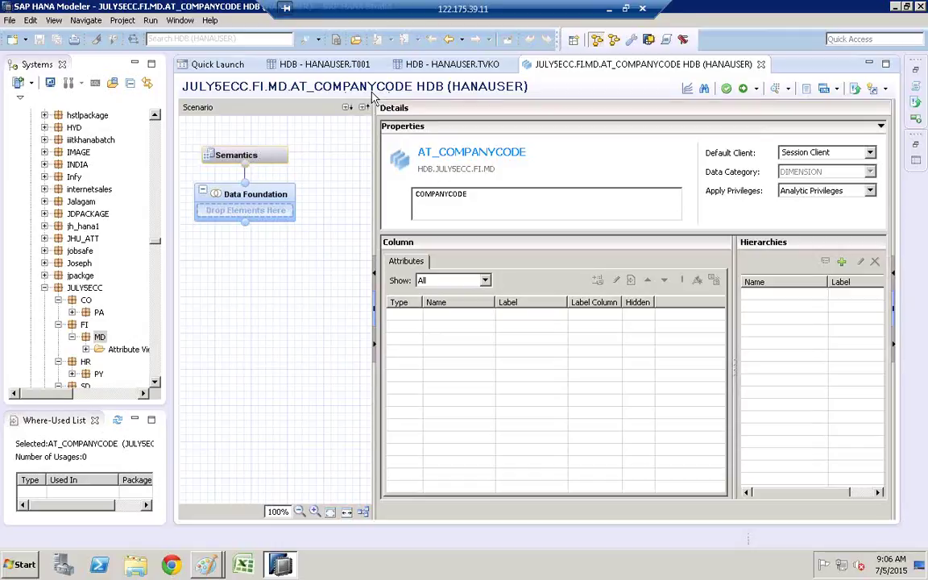
Expand the MD package's attribute views to show AT_COMPANYCODE and close all open editors
click(85, 349)
click(129, 361)
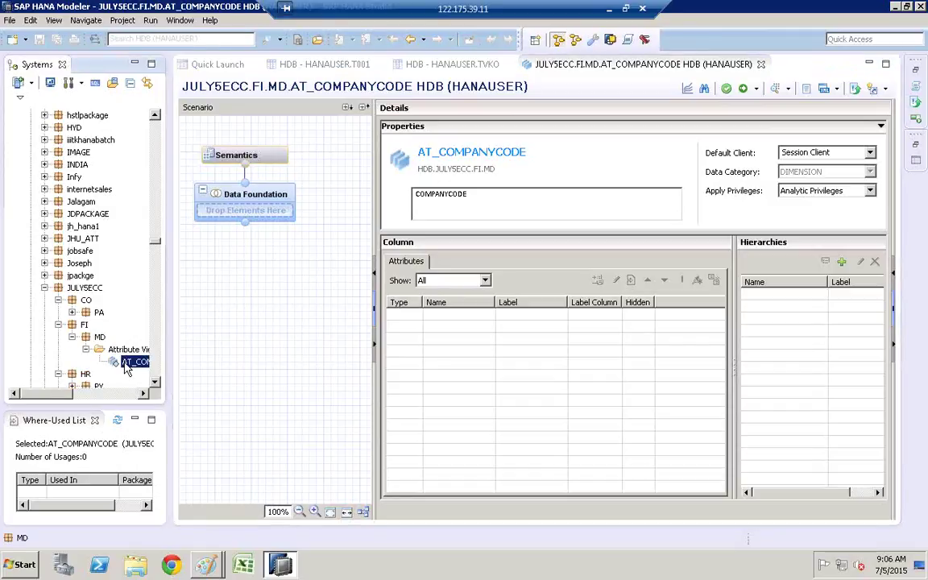
right_click(128, 361)
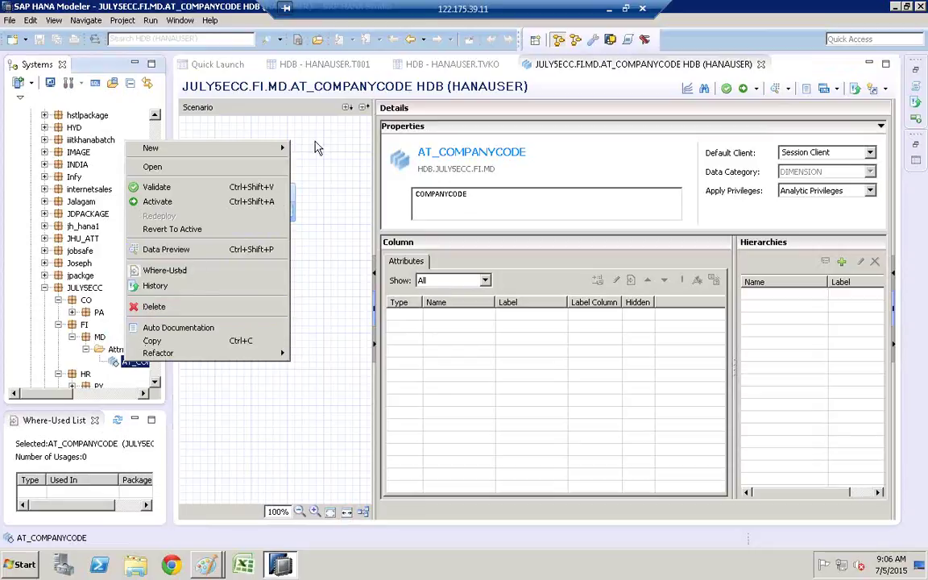
click(471, 70)
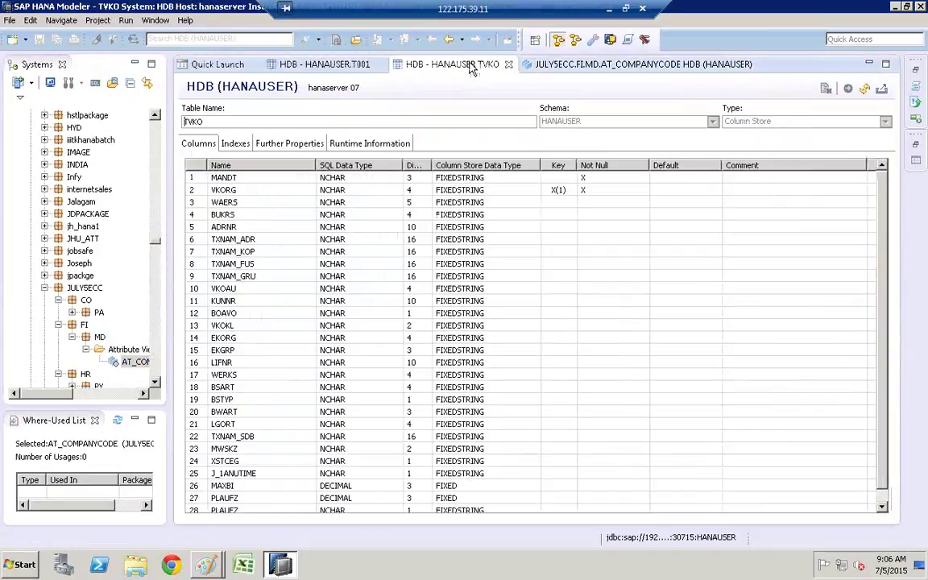
right_click(471, 70)
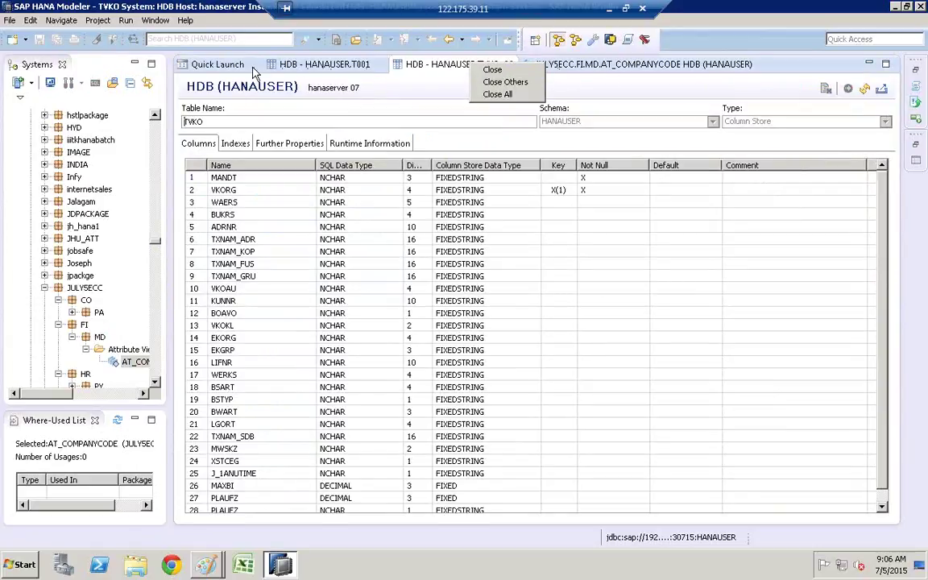
click(420, 72)
right_click(421, 72)
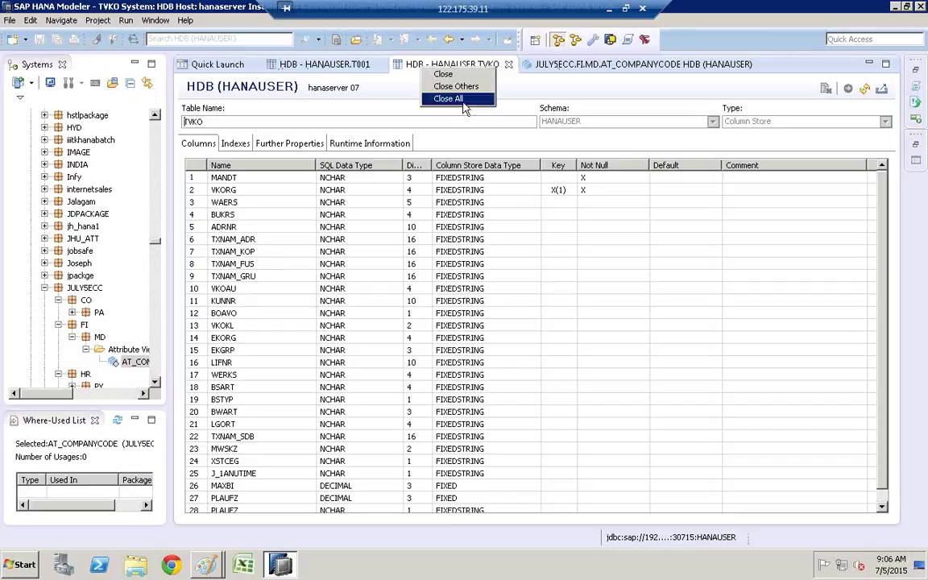
click(464, 107)
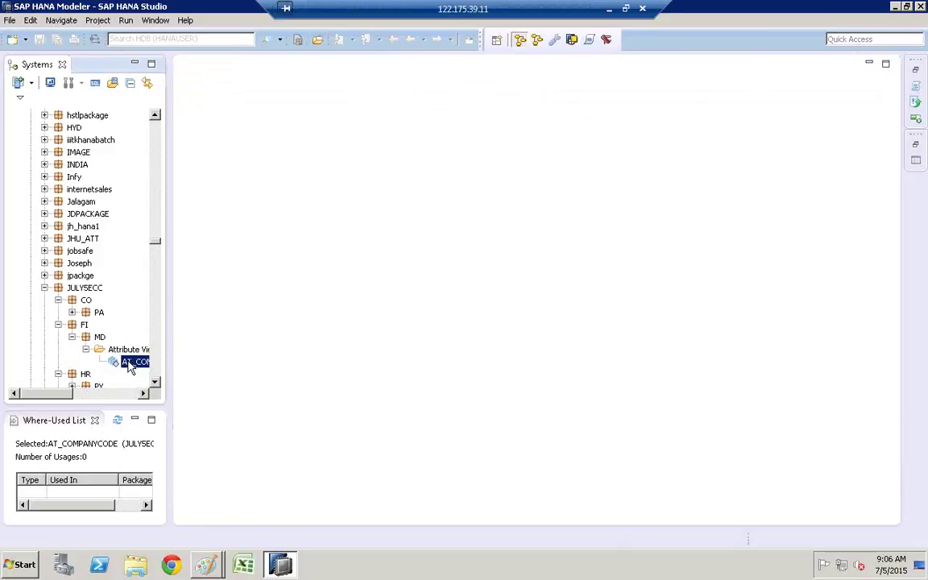
Delete attribute view AT_COMPANYCODE from the MD package and confirm the deletion
right_click(128, 366)
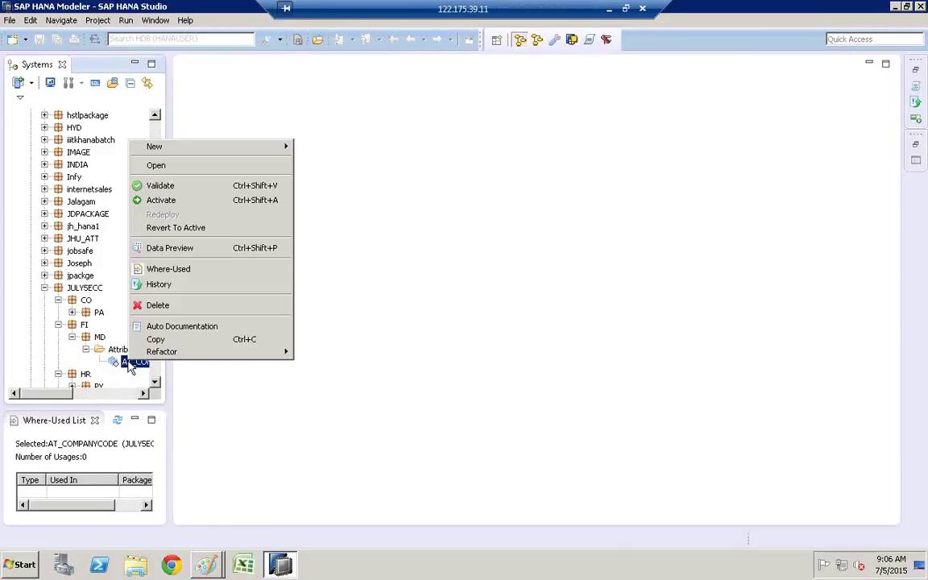
click(158, 306)
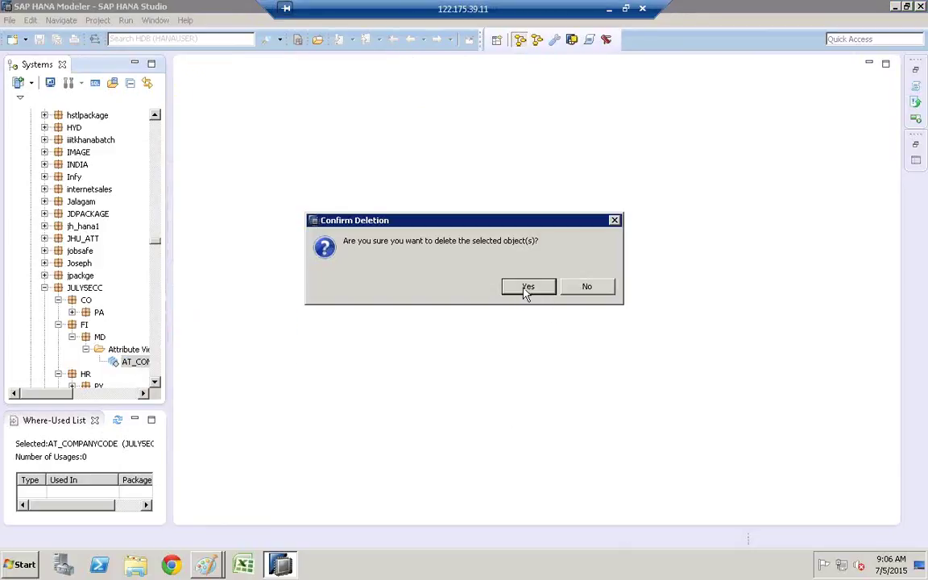
click(527, 288)
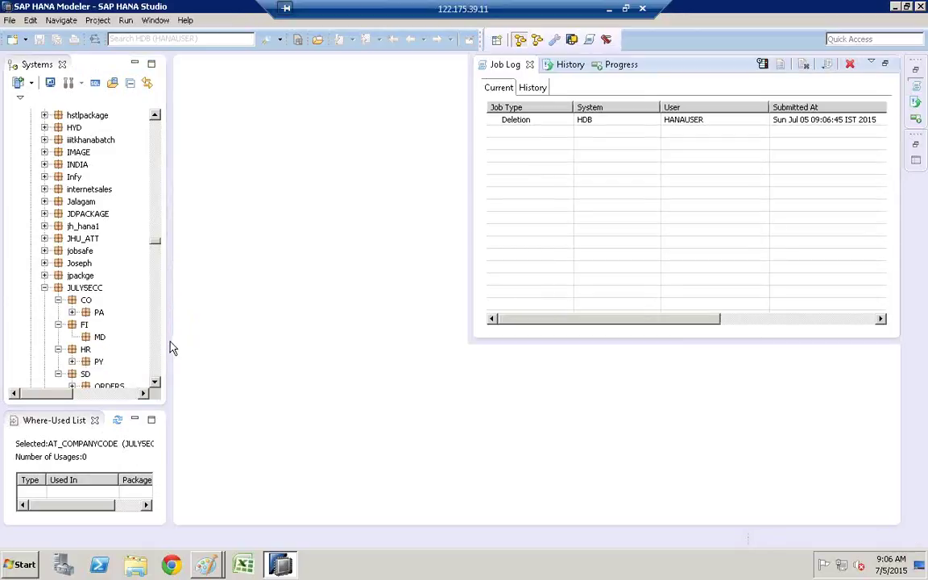
Start a new attribute view in the JULY5ECC.FI.MD package and name it AT_COMPANYCODE
drag(170, 341, 187, 341)
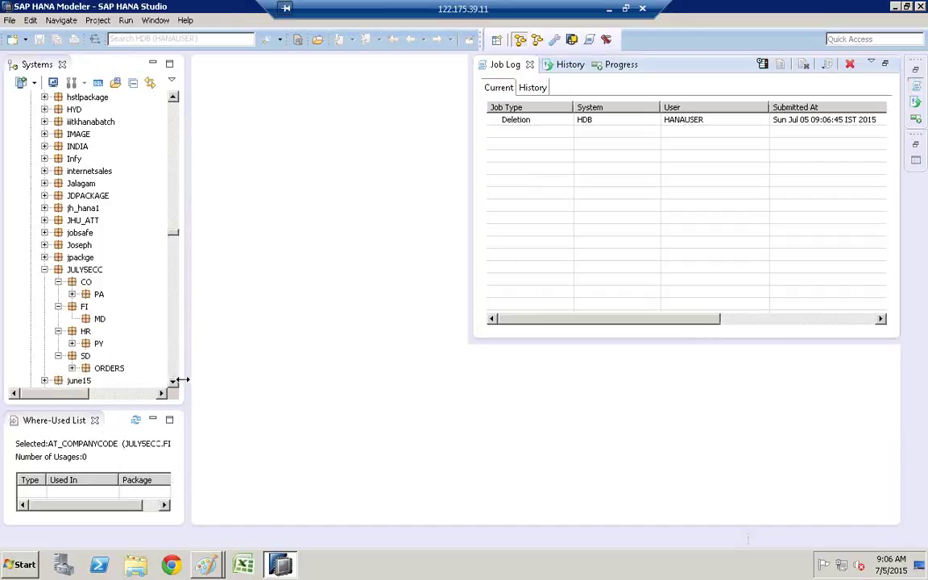
click(173, 382)
click(173, 382)
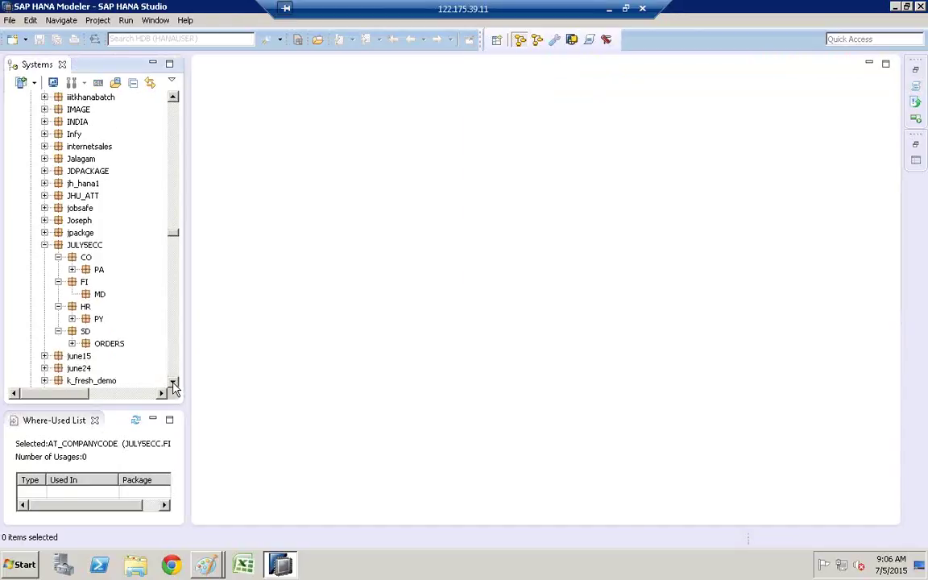
click(98, 295)
right_click(96, 298)
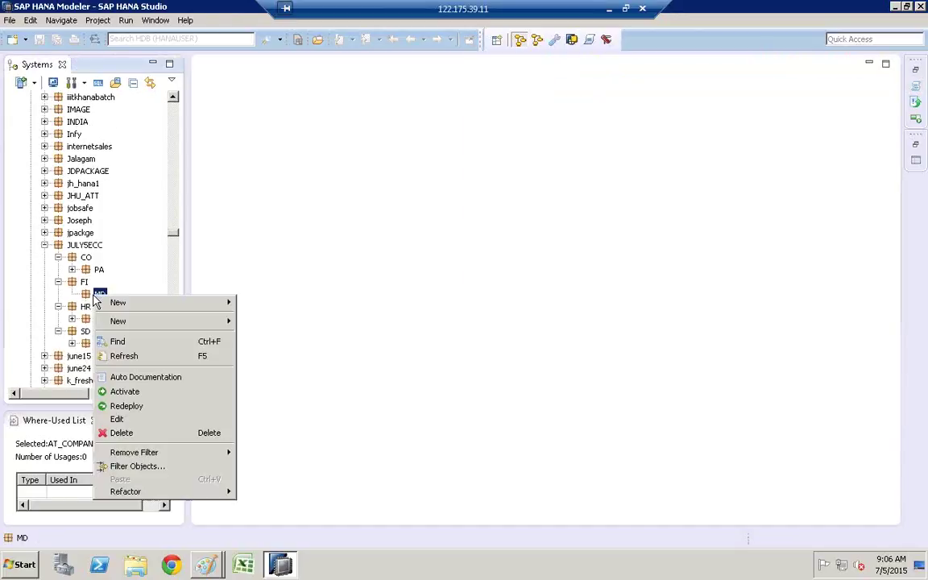
mouse_move(153, 321)
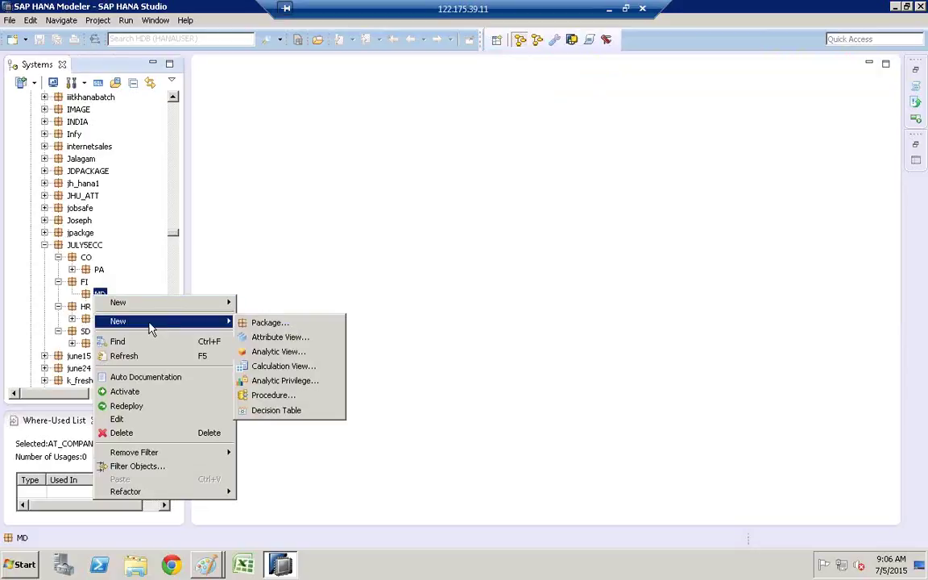
click(294, 343)
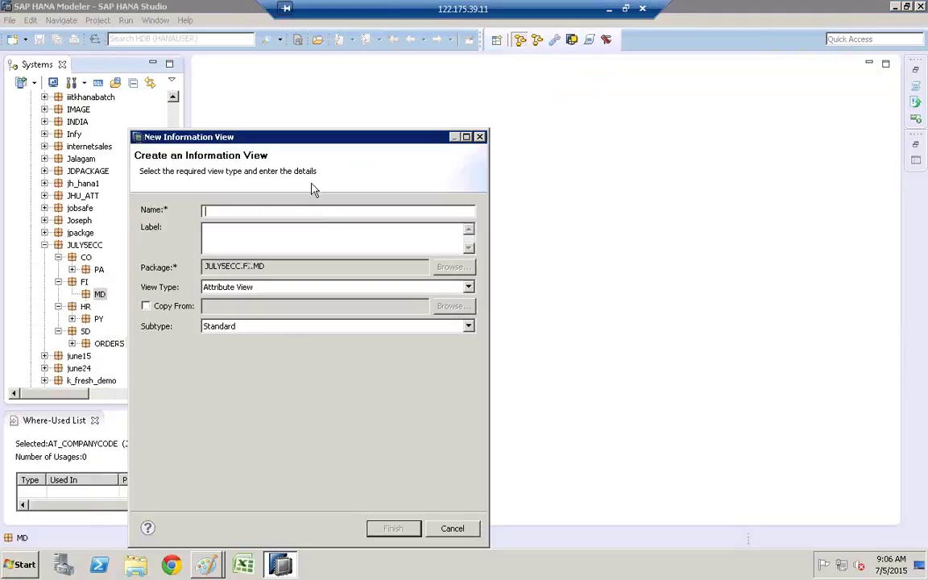
text(AT_)
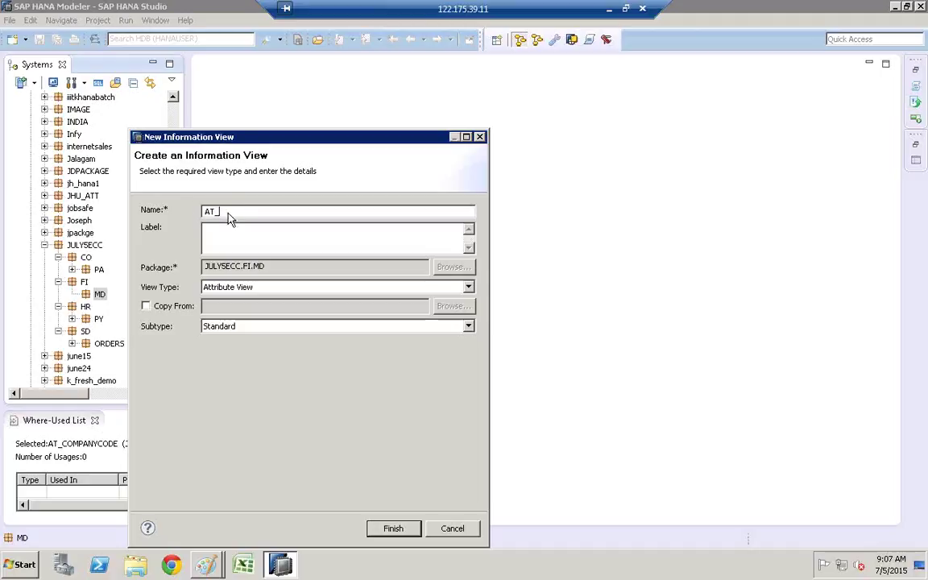
text(COMPANYCODE)
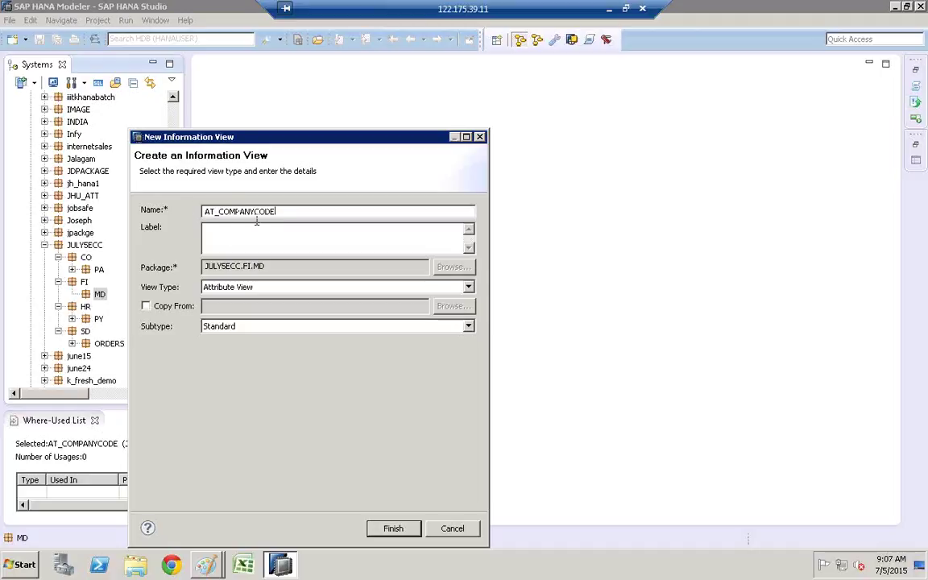
Label the new attribute view COMPANYCODE and finish creating it with the Standard subtype
drag(276, 211, 220, 211)
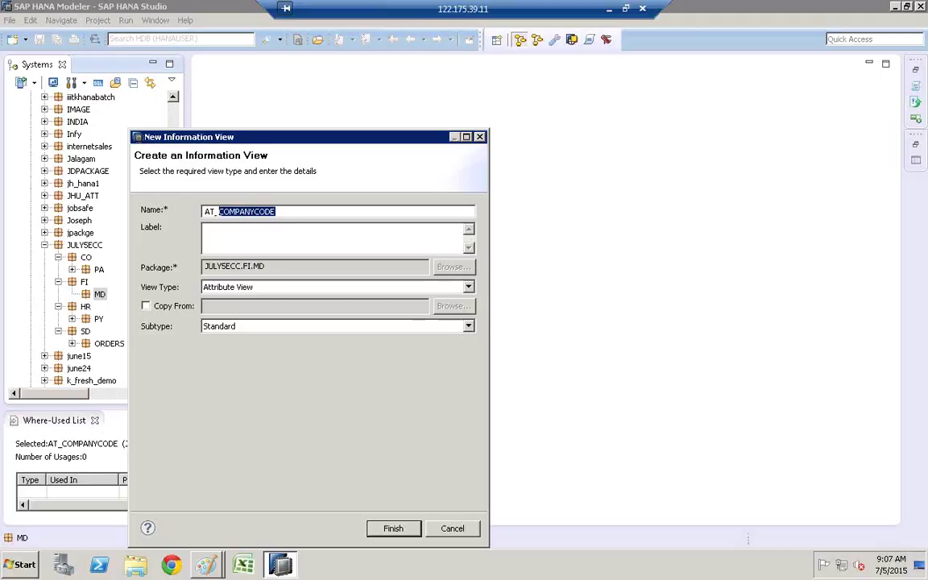
click(235, 245)
key(BackSpace)
key(BackSpace)
key(BackSpace)
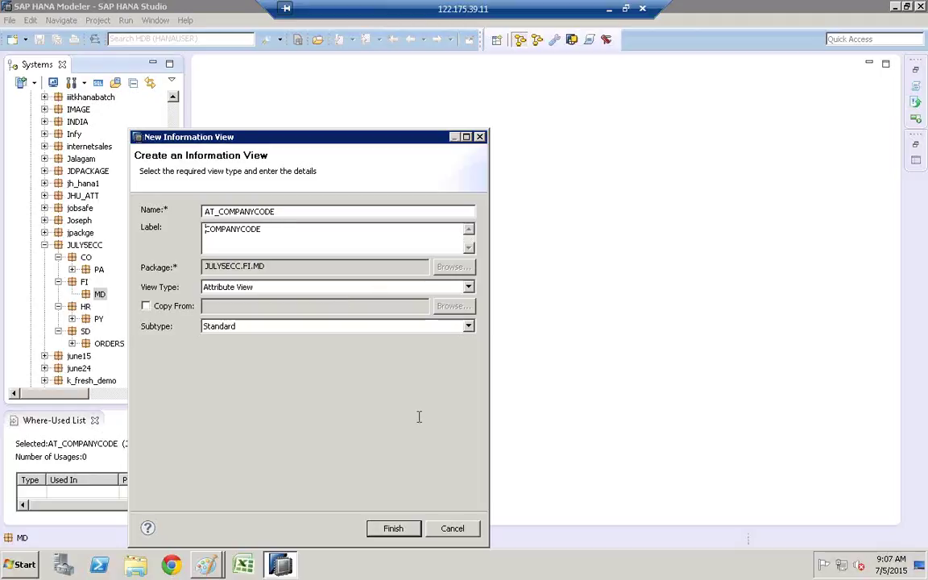
click(394, 529)
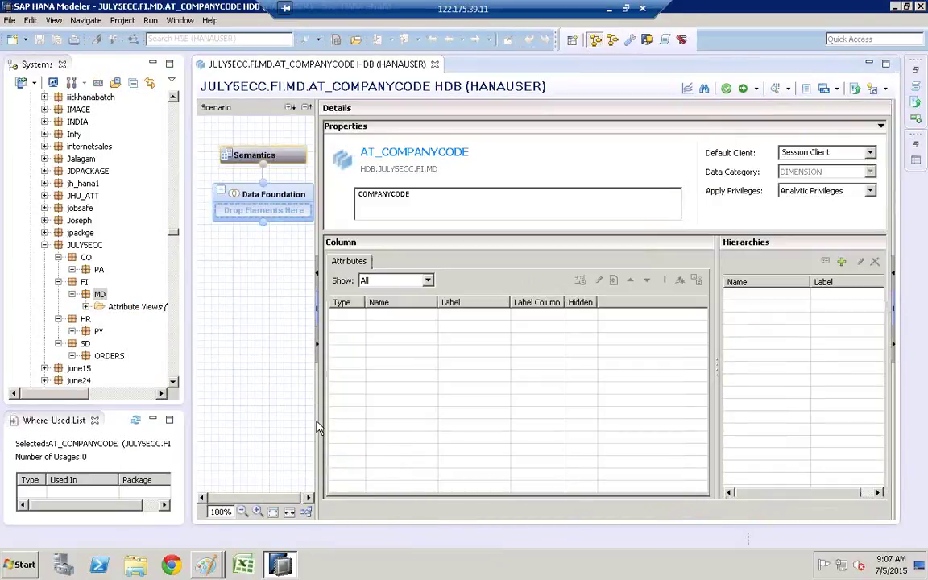
Add table T001 from the HANAUSER schema to the attribute view's Data Foundation
drag(316, 420, 421, 414)
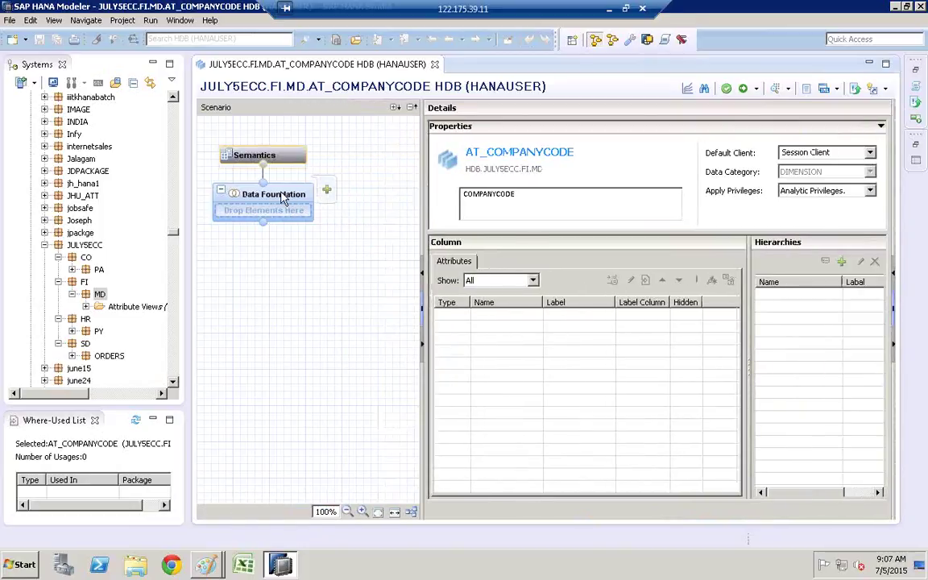
click(328, 196)
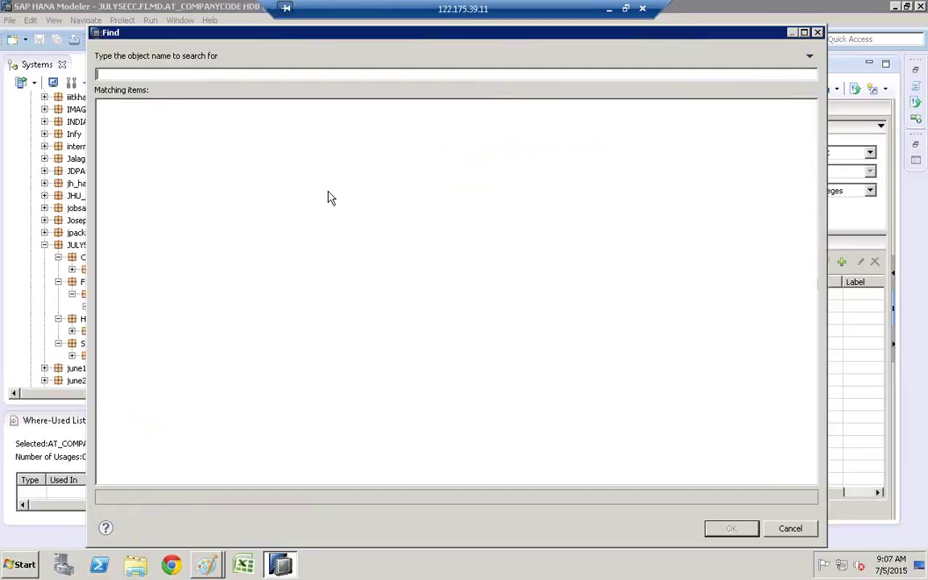
click(791, 529)
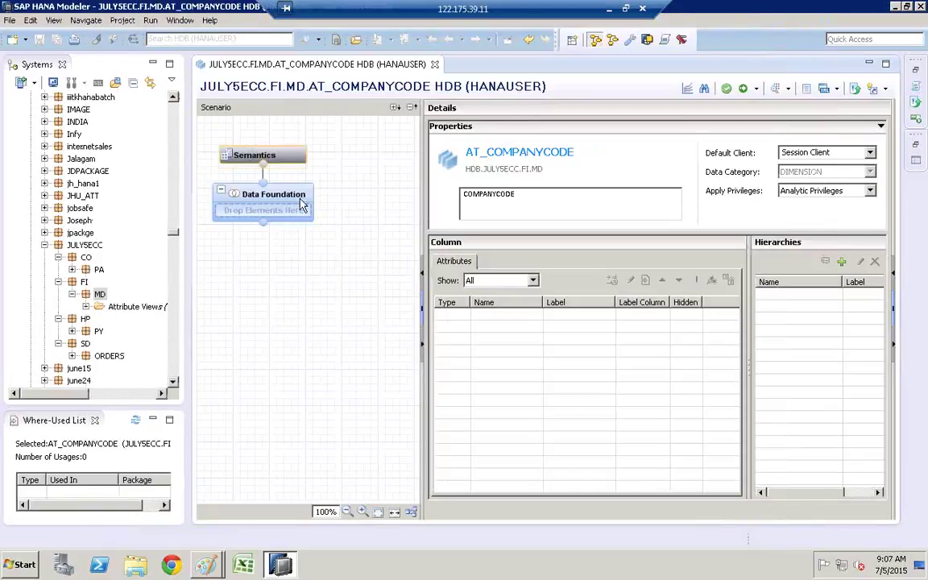
click(328, 195)
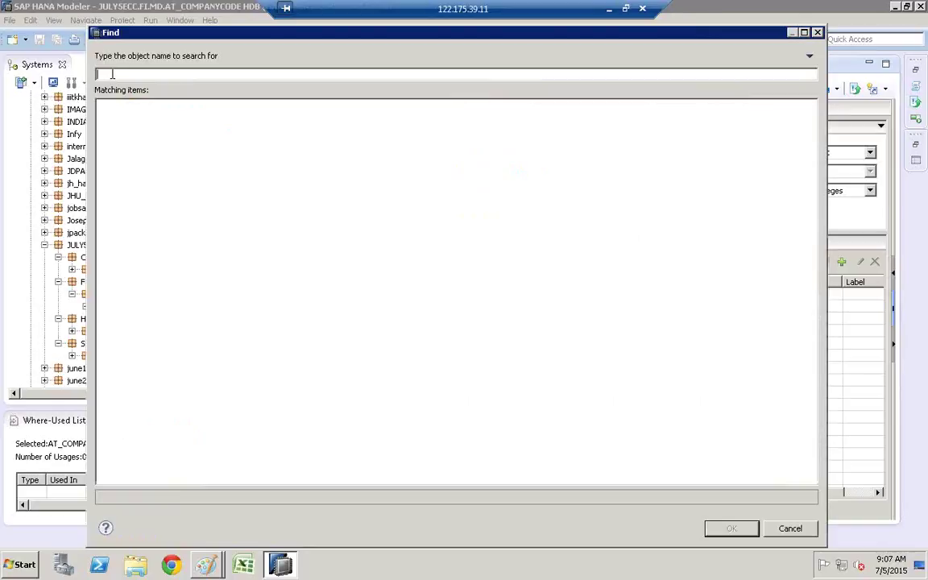
text(t001)
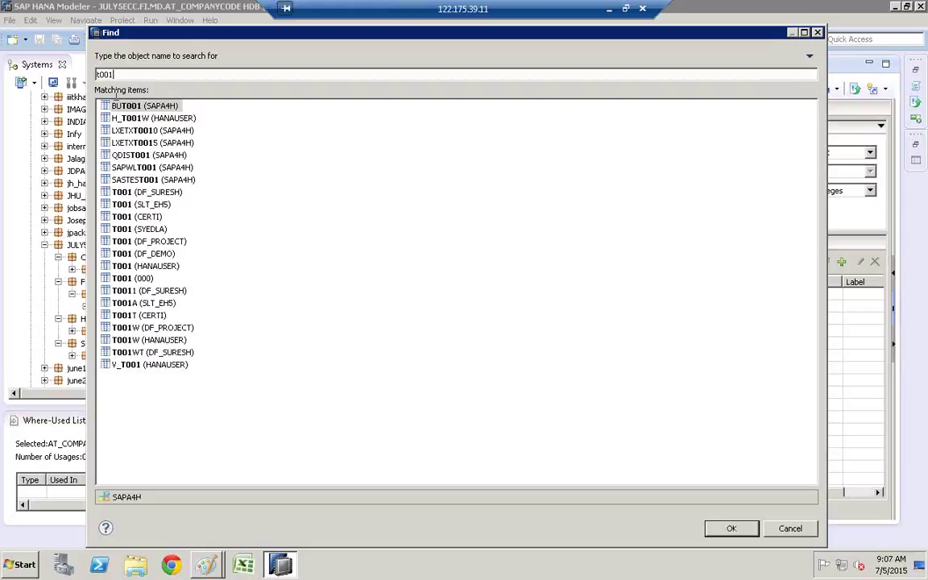
click(149, 268)
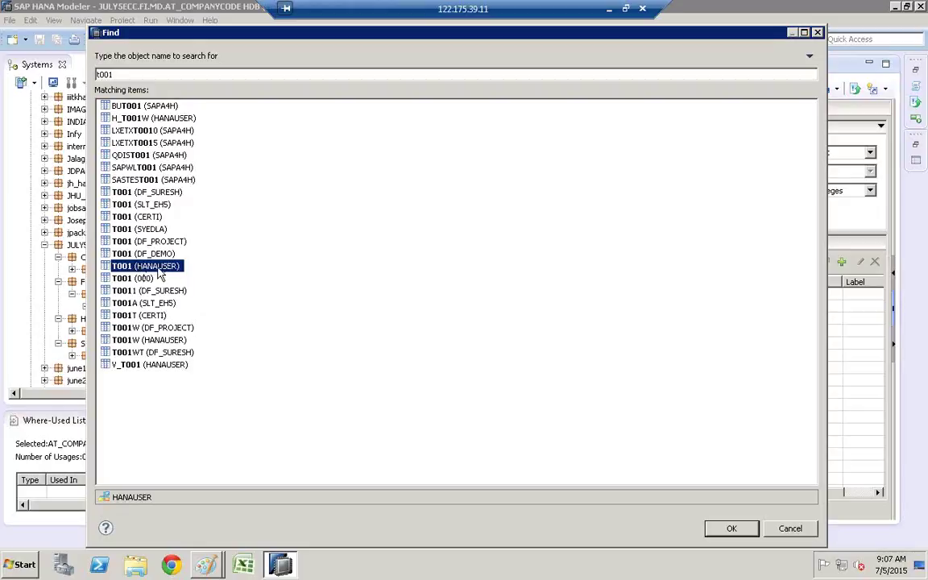
click(732, 529)
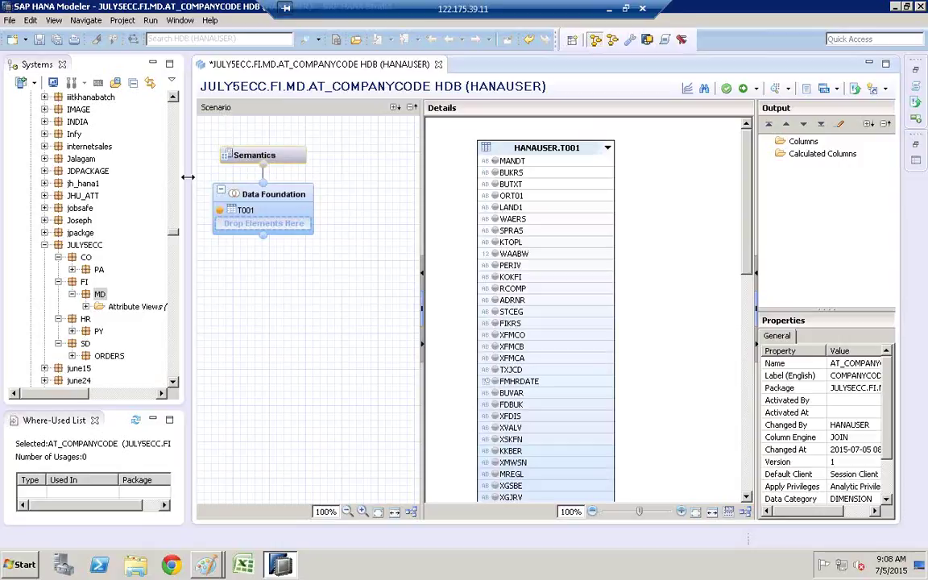
Narrow the Systems view, widen the Output pane, and add table TVKO from the HANAUSER schema to the Data Foundation
drag(187, 176, 120, 181)
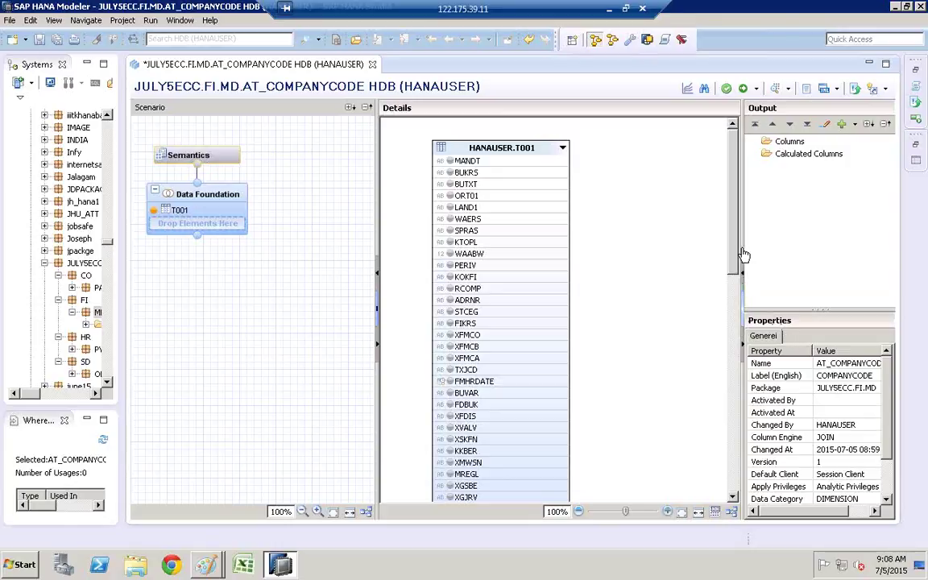
drag(736, 247, 681, 241)
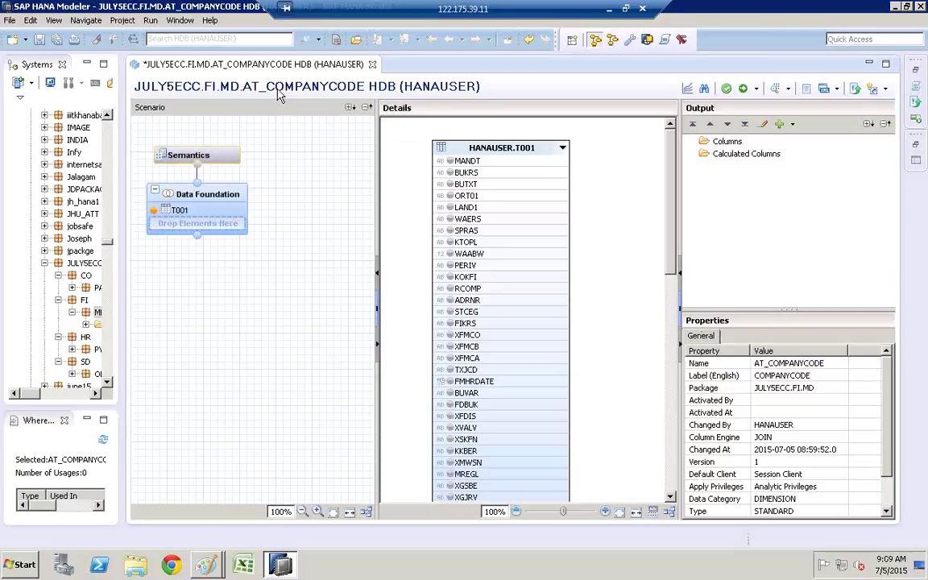
mouse_move(229, 199)
click(261, 192)
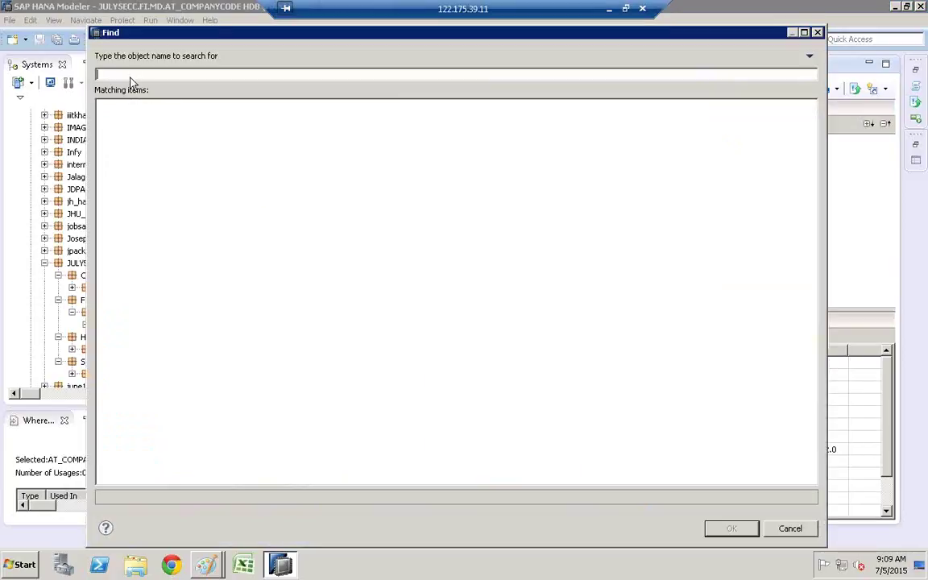
text(t)
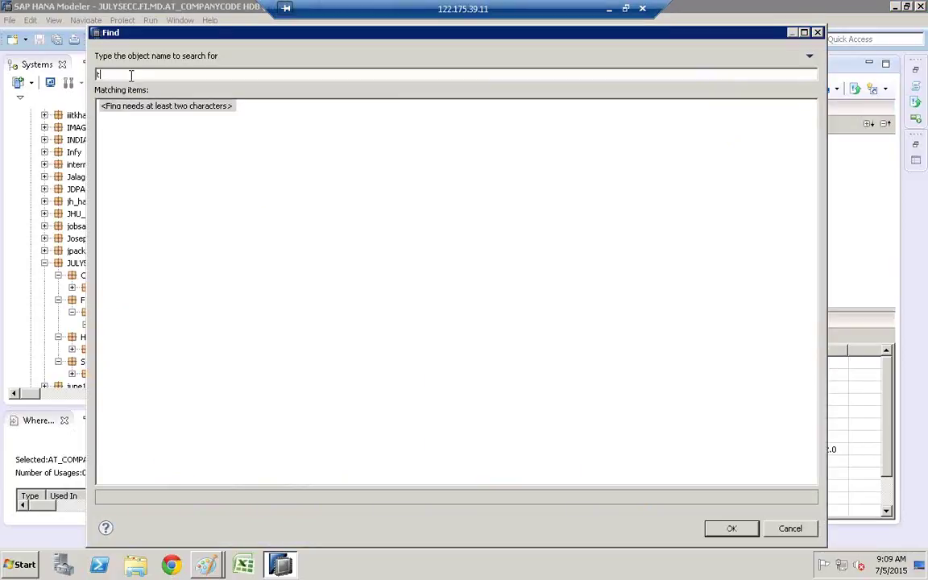
text(vko)
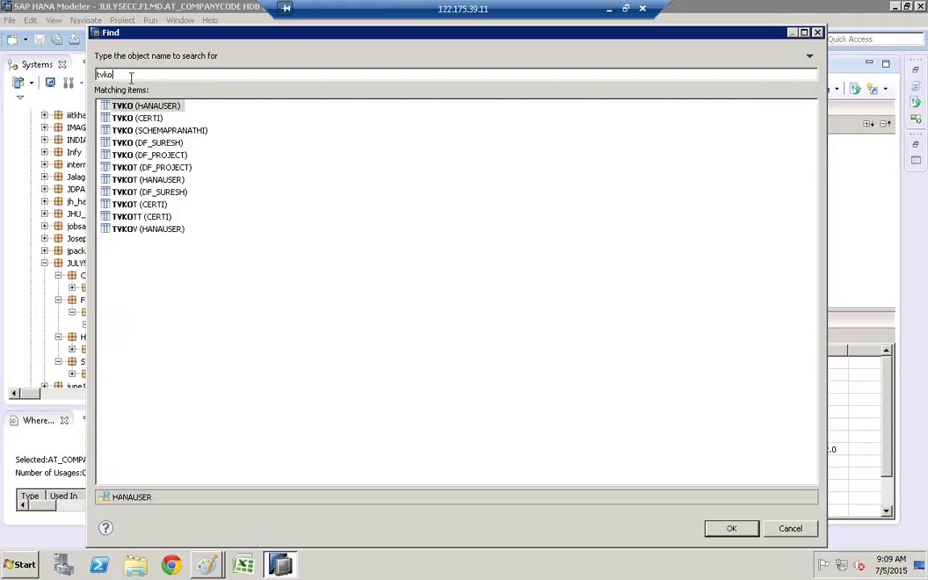
click(129, 106)
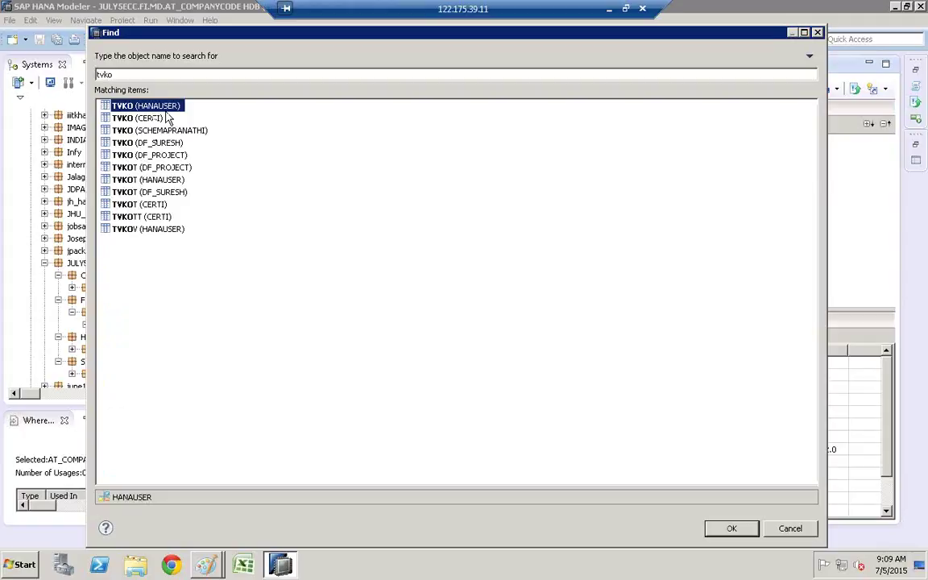
click(735, 532)
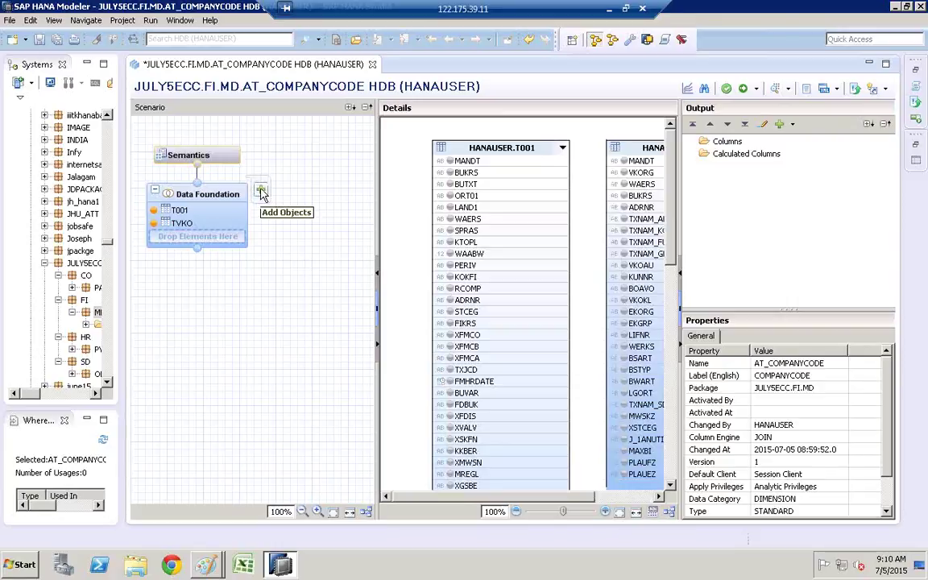
Add text table TVKOT from the HANAUSER schema to the Data Foundation
click(260, 191)
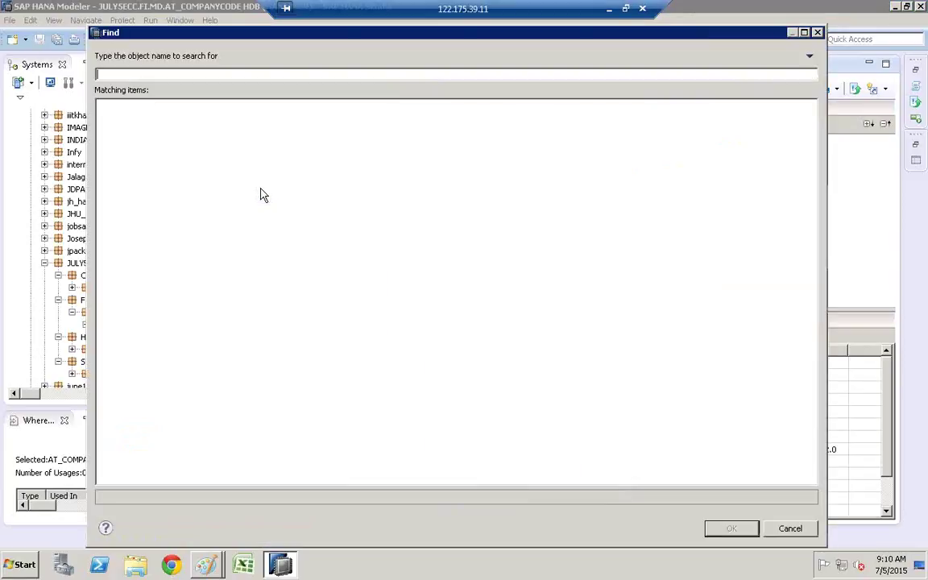
text(tvkot)
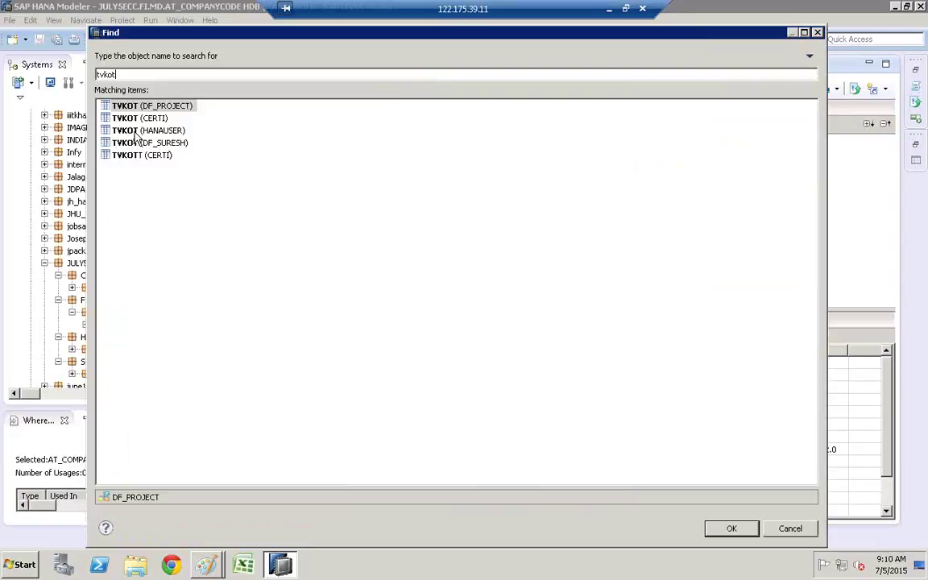
click(125, 132)
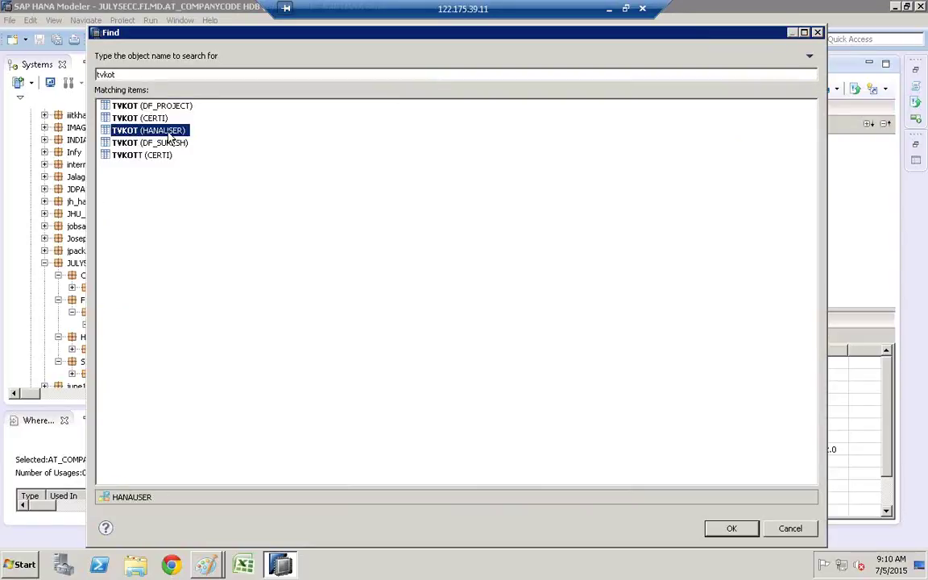
click(726, 527)
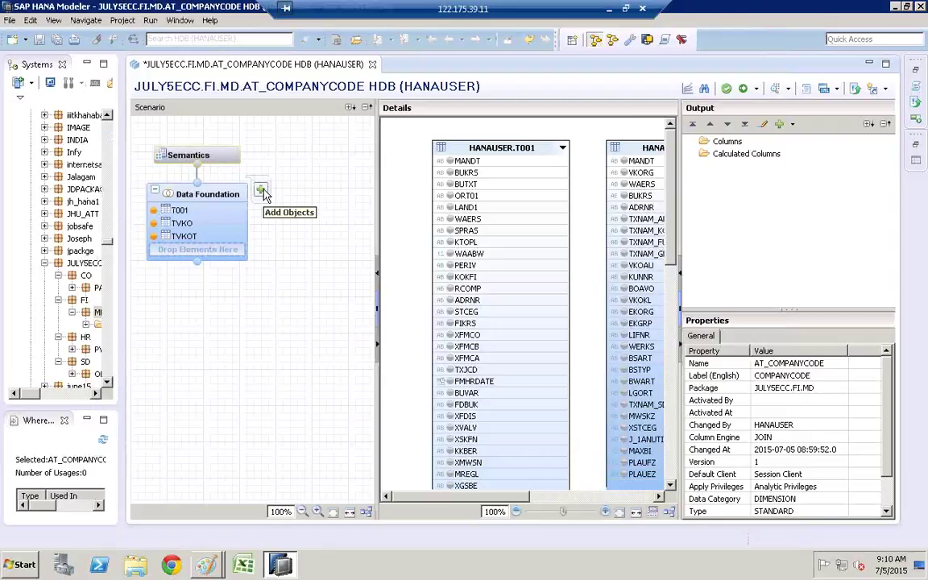
Add currency text table TCURT from the HANAUSER schema to the Data Foundation
click(262, 191)
text(tcurt)
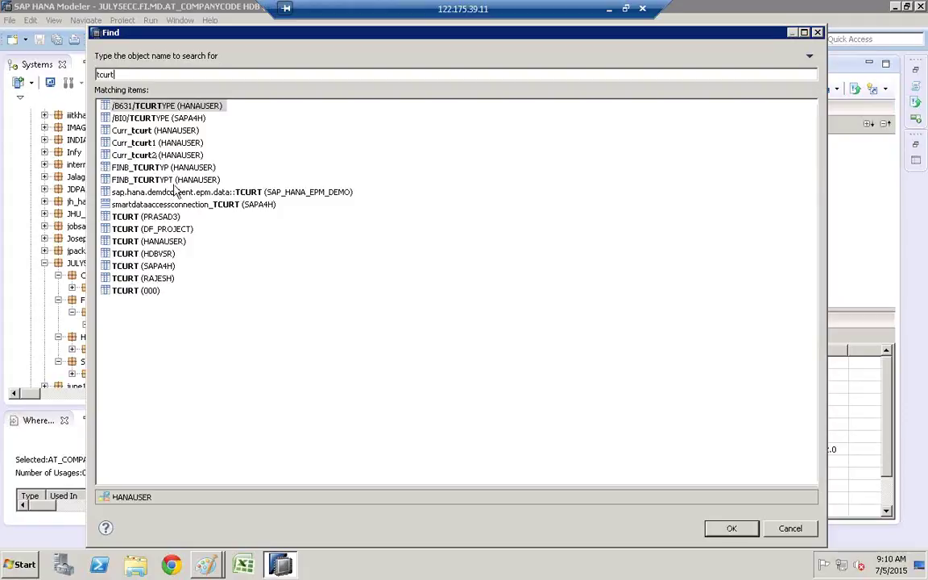
click(136, 242)
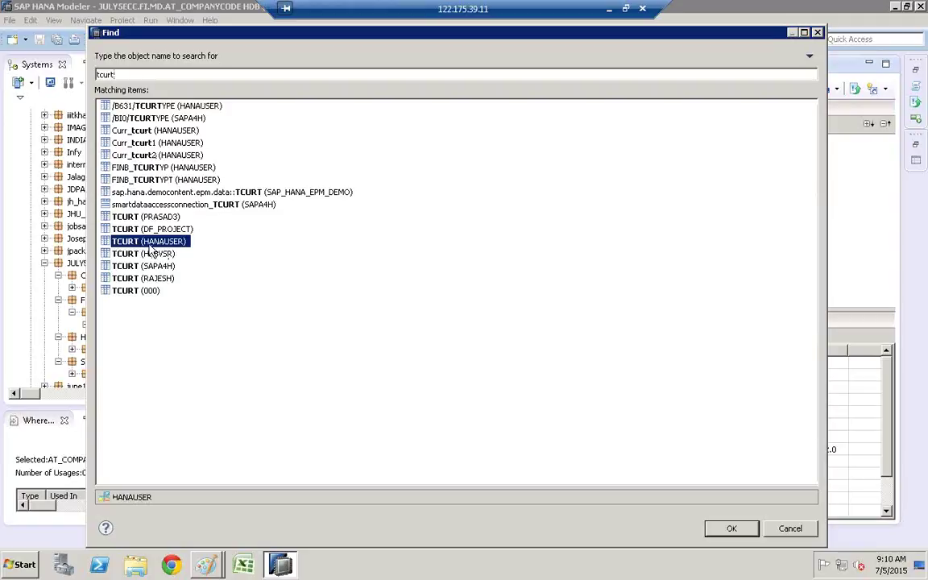
click(730, 529)
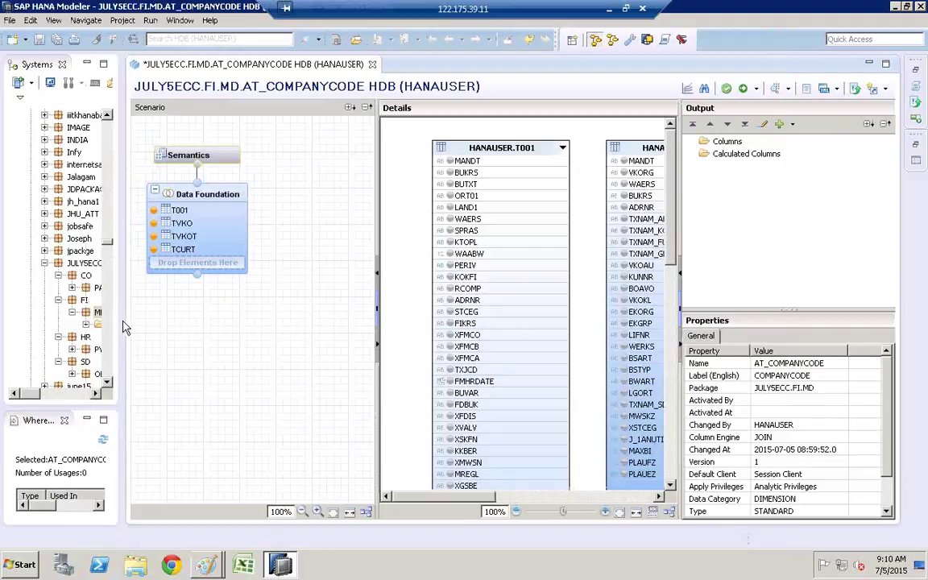
Enlarge the Details canvas by minimizing the Systems and Where-Used List views and narrowing the Scenario and Output panes
drag(59, 311, 60, 311)
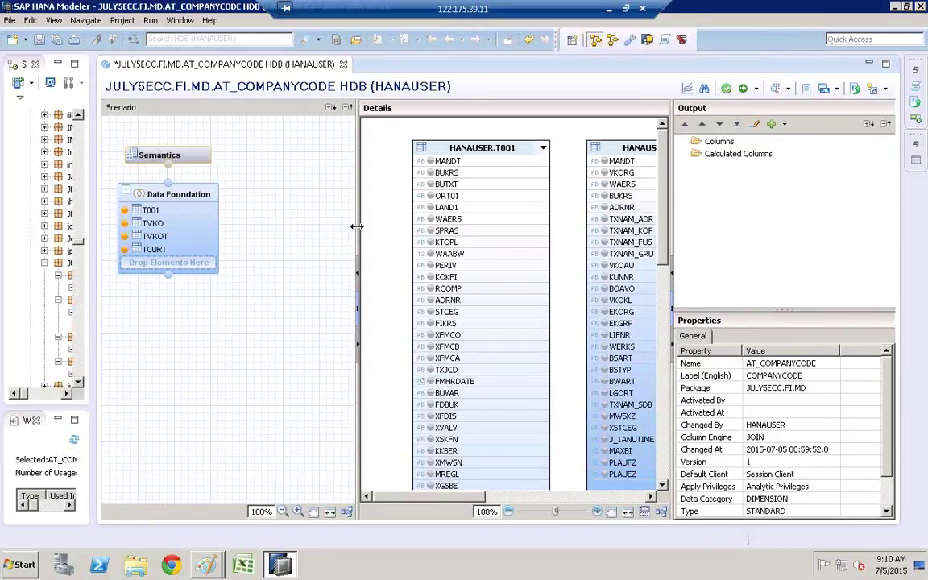
drag(306, 226, 247, 214)
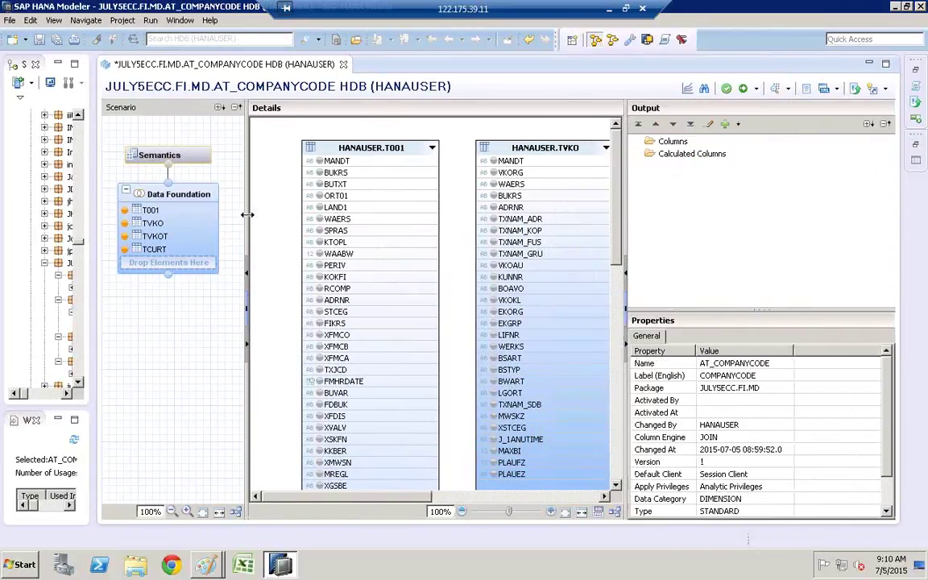
drag(626, 228, 868, 220)
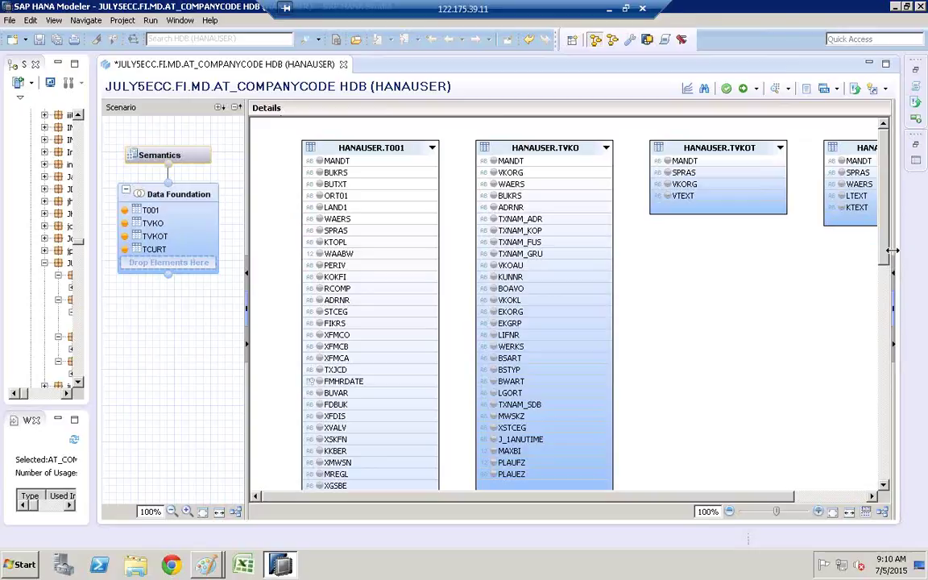
click(893, 308)
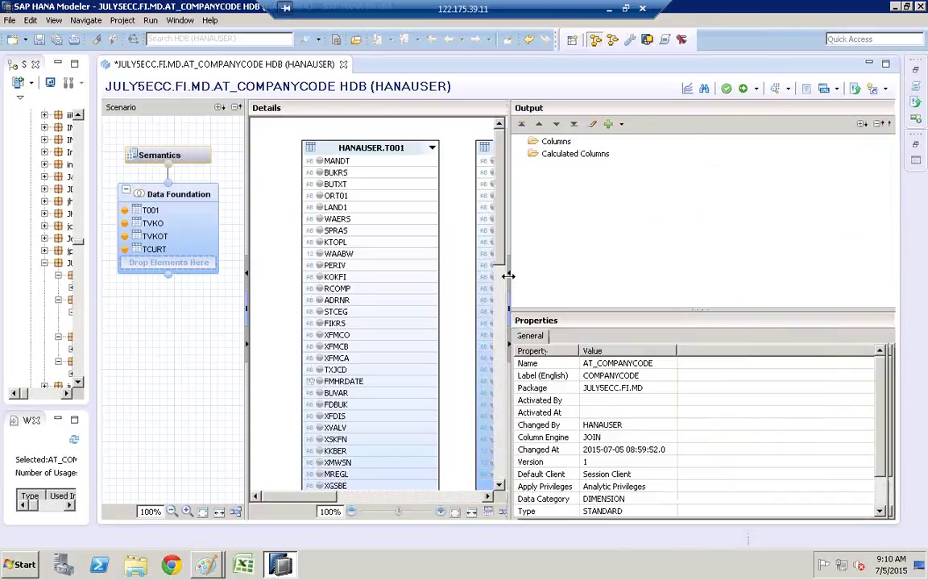
drag(827, 254, 827, 253)
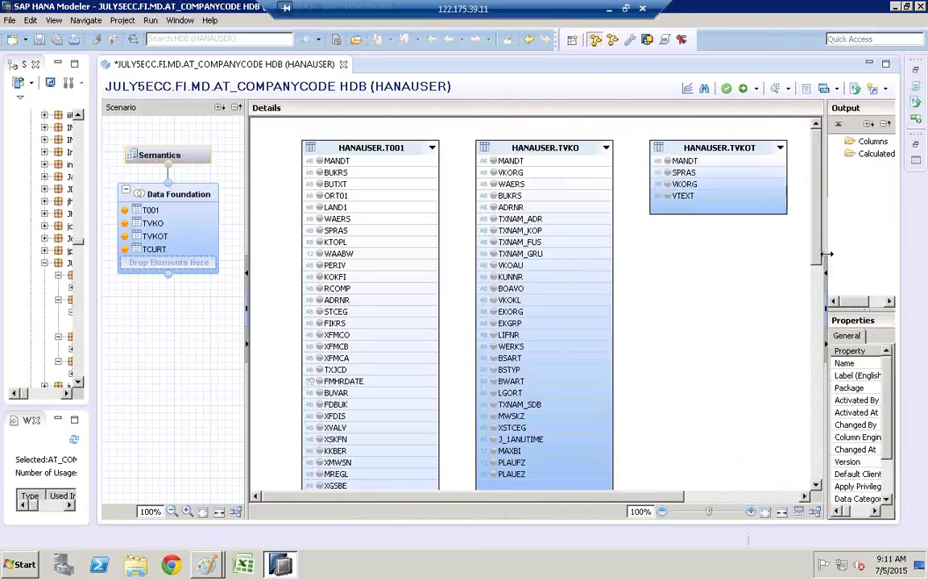
click(58, 64)
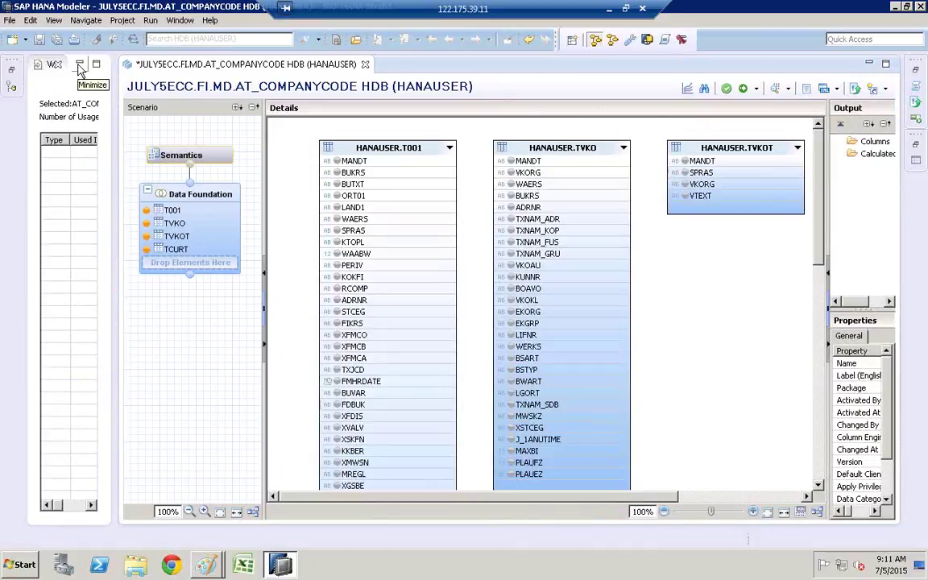
click(80, 65)
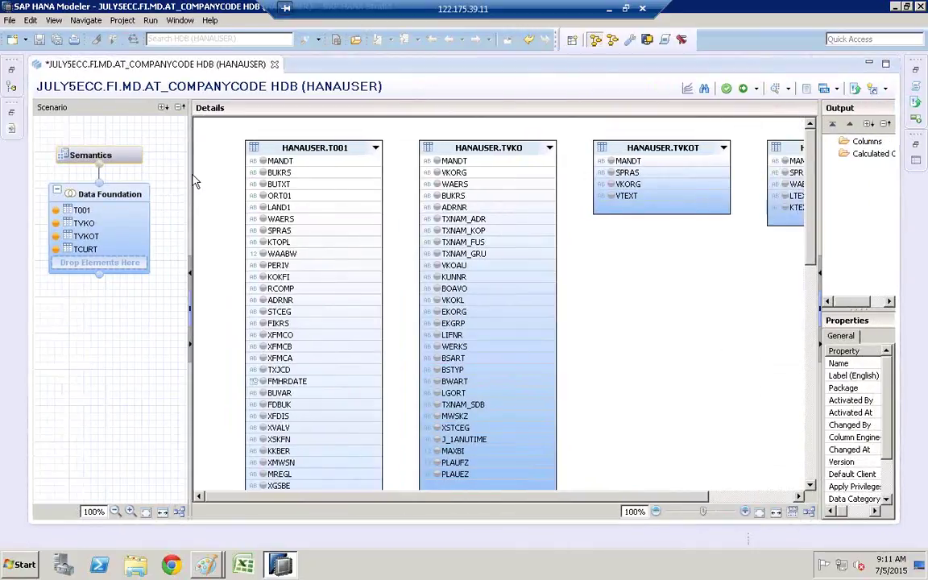
drag(183, 182, 155, 183)
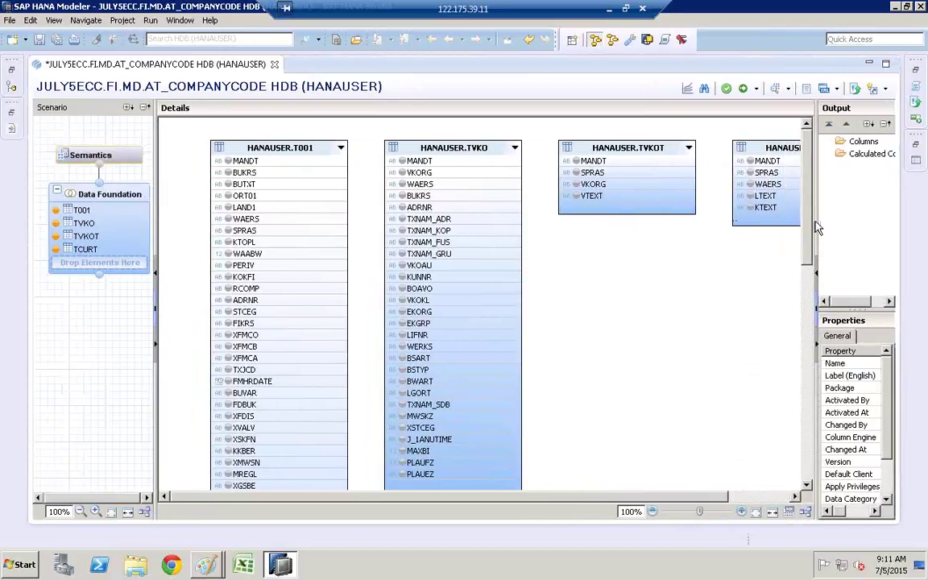
drag(782, 221, 816, 211)
Shift tables TVKO and TVKOT in the Details canvas to widen the gap between T001 and TVKO
click(475, 147)
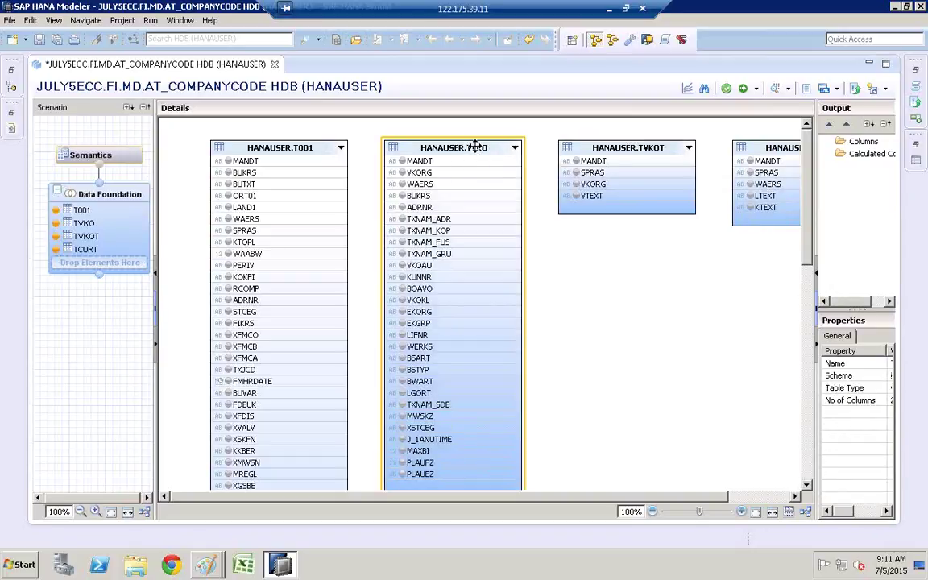
drag(455, 148, 474, 146)
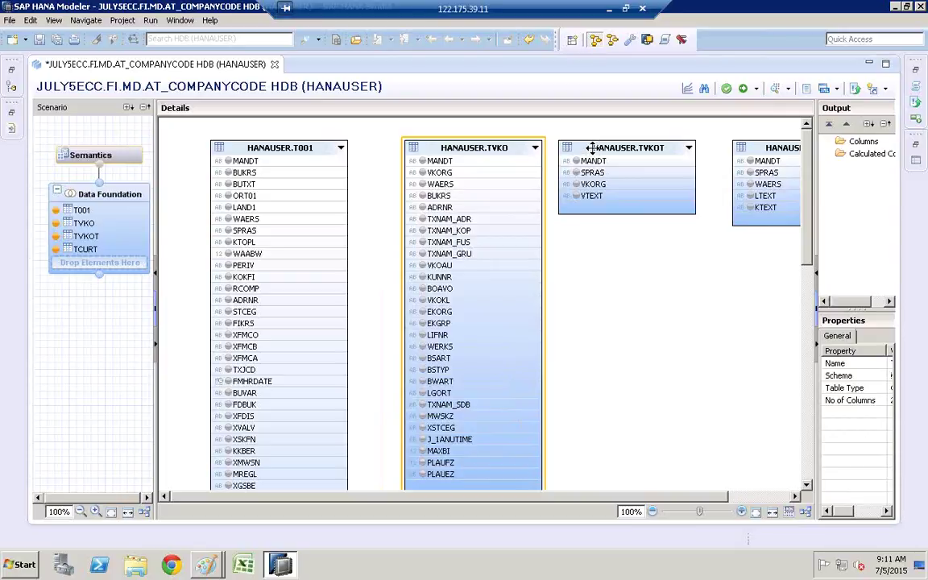
mouse_move(624, 157)
mouse_down()
mouse_move(568, 152)
mouse_move(619, 147)
mouse_up()
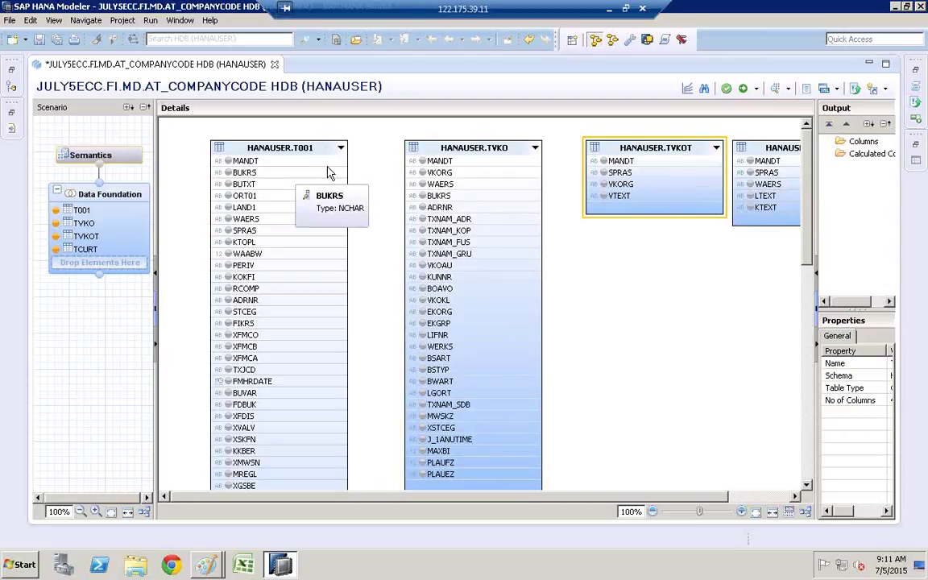
Join T001 to TVKO on BUKRS, and join TVKO to TVKOT on VKORG
click(250, 174)
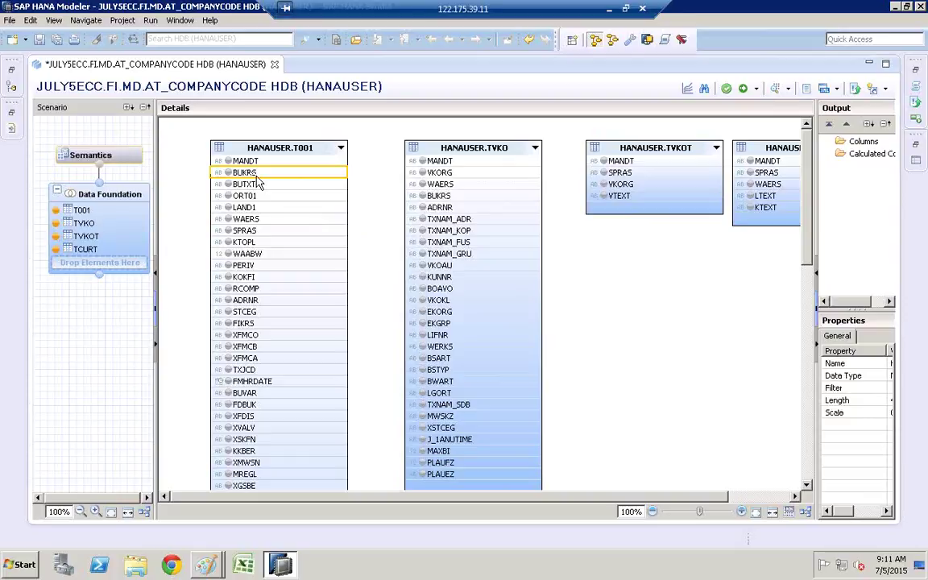
drag(344, 177, 412, 200)
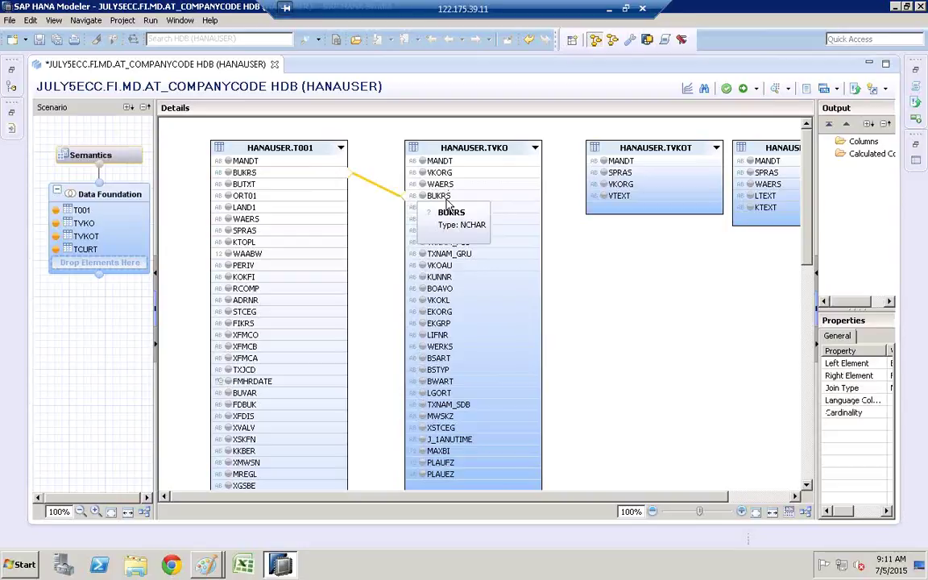
click(616, 263)
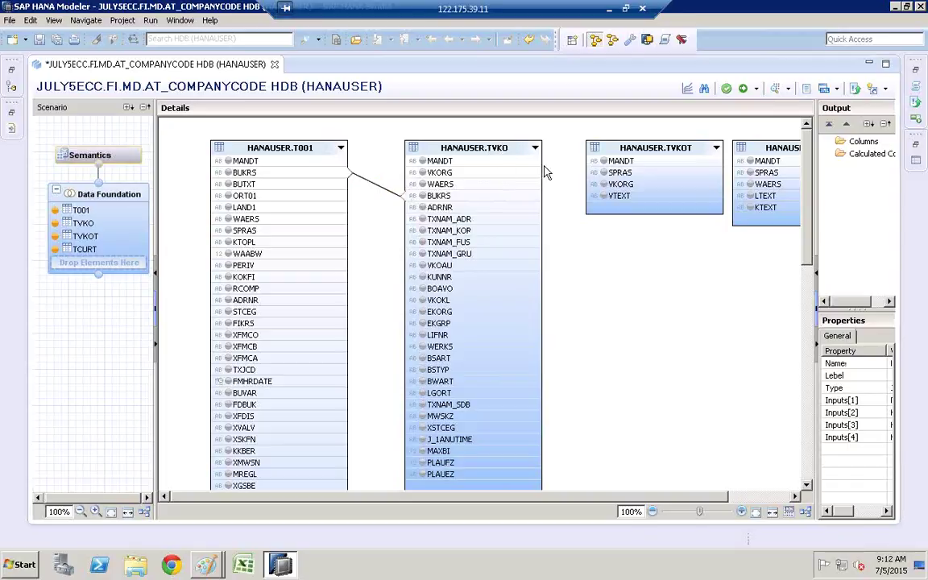
click(453, 174)
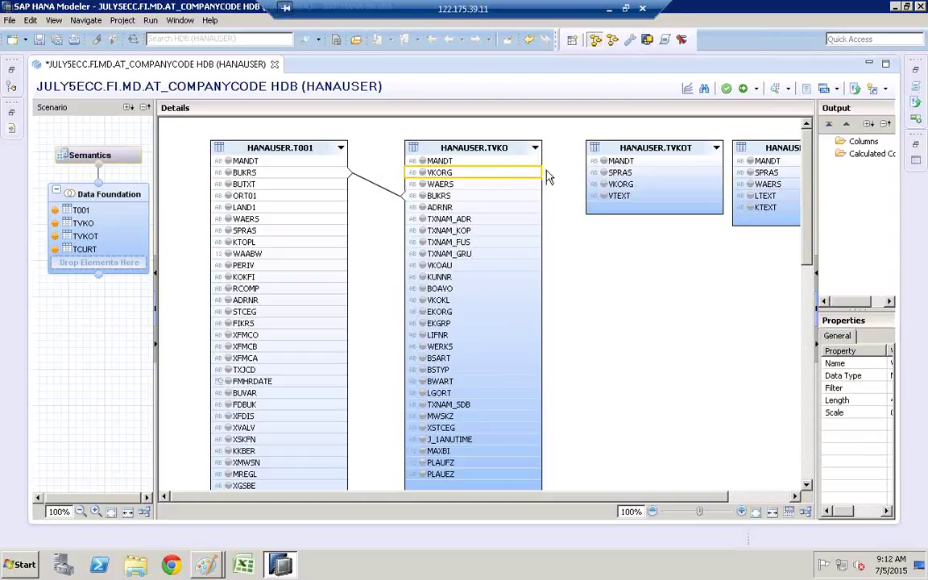
drag(524, 173, 598, 186)
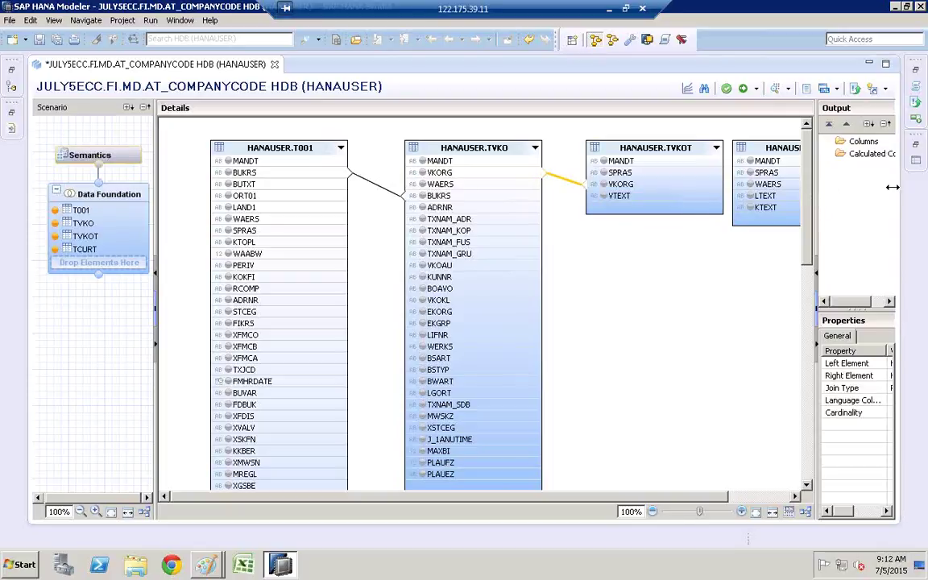
Widen the Details canvas and rearrange the tables side by side in the order TCURT, T001, TVKO, TVKOT without overlap
drag(892, 187, 892, 187)
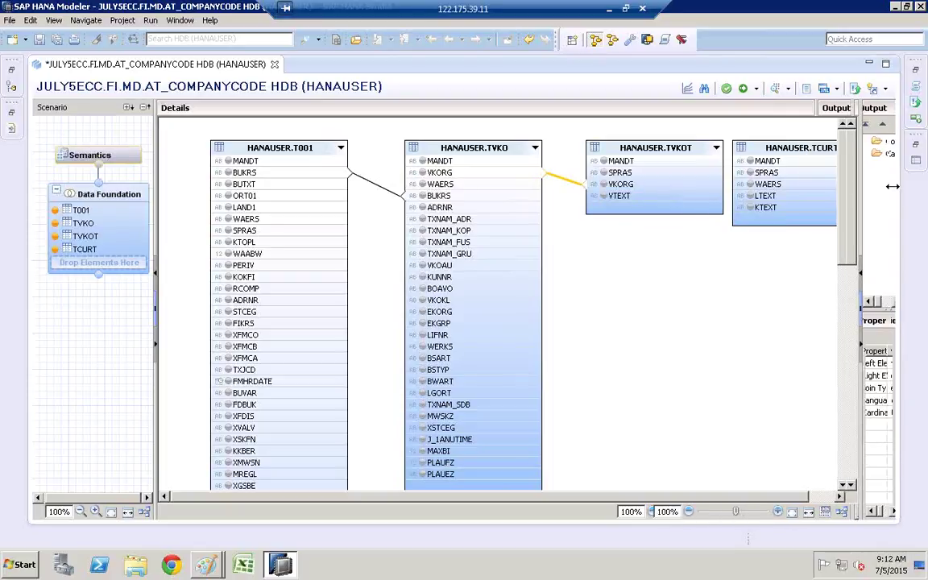
click(809, 149)
drag(551, 368, 237, 264)
drag(720, 145, 799, 135)
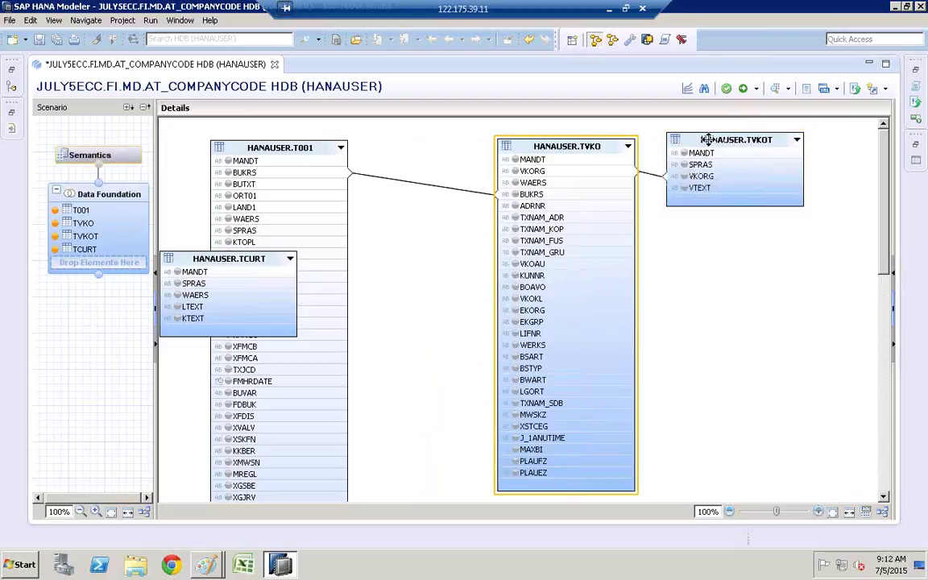
drag(789, 151, 862, 152)
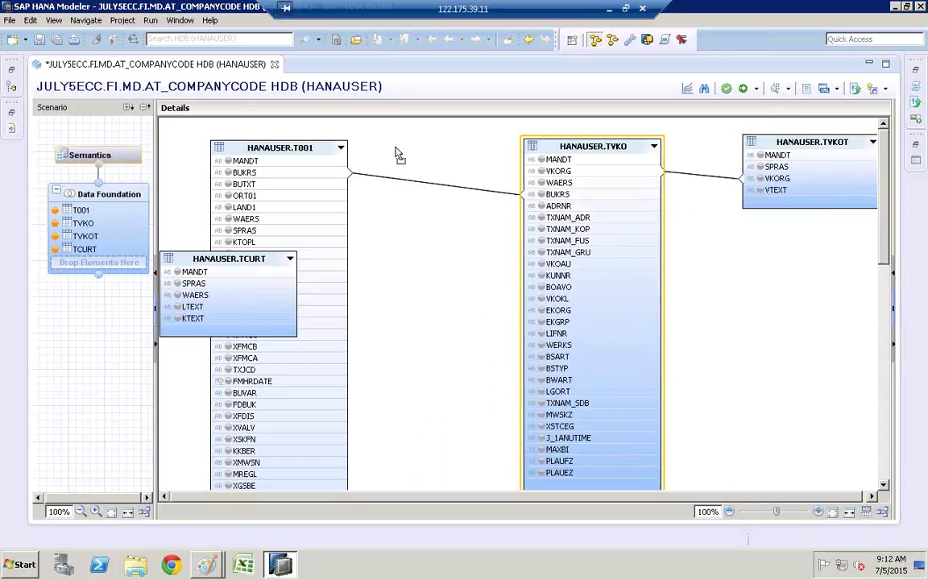
drag(289, 146, 395, 145)
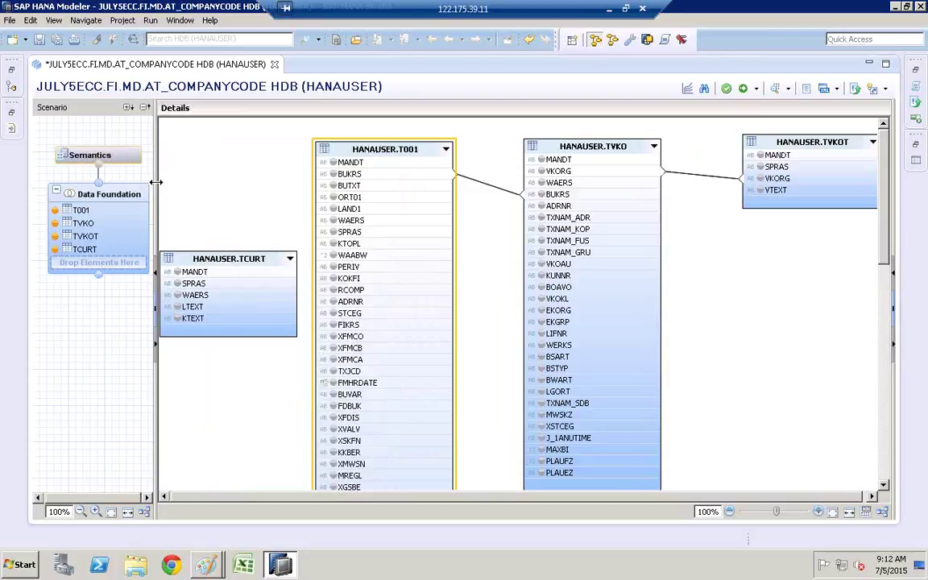
drag(113, 183, 112, 183)
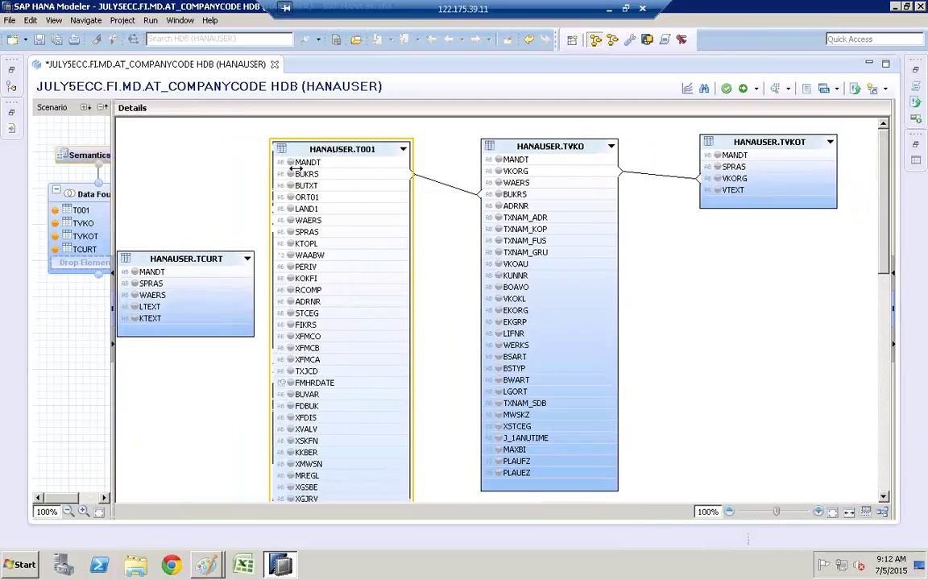
Spread the four tables across the Details canvas, widening the gaps and raising TCURT beside the upper part of T001
drag(725, 142, 764, 144)
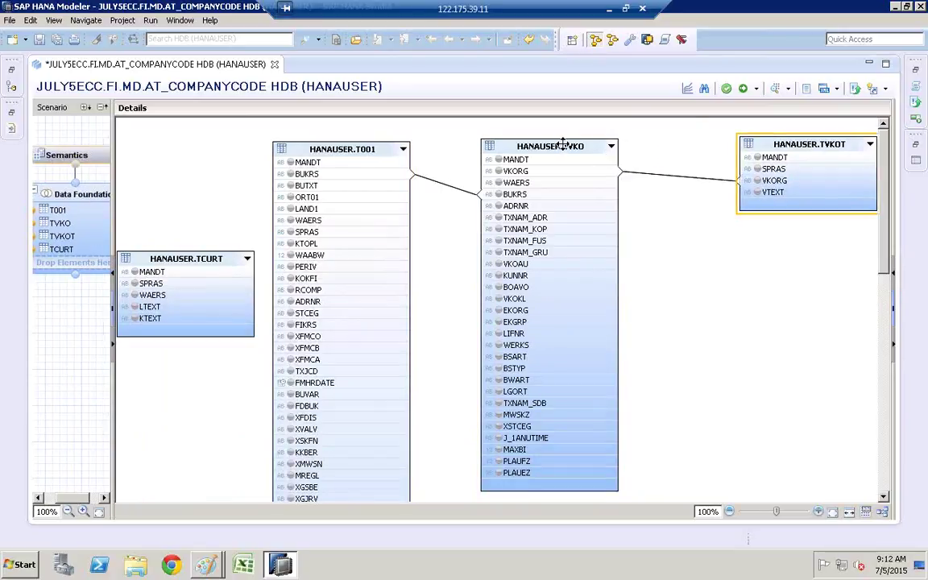
drag(616, 146, 670, 146)
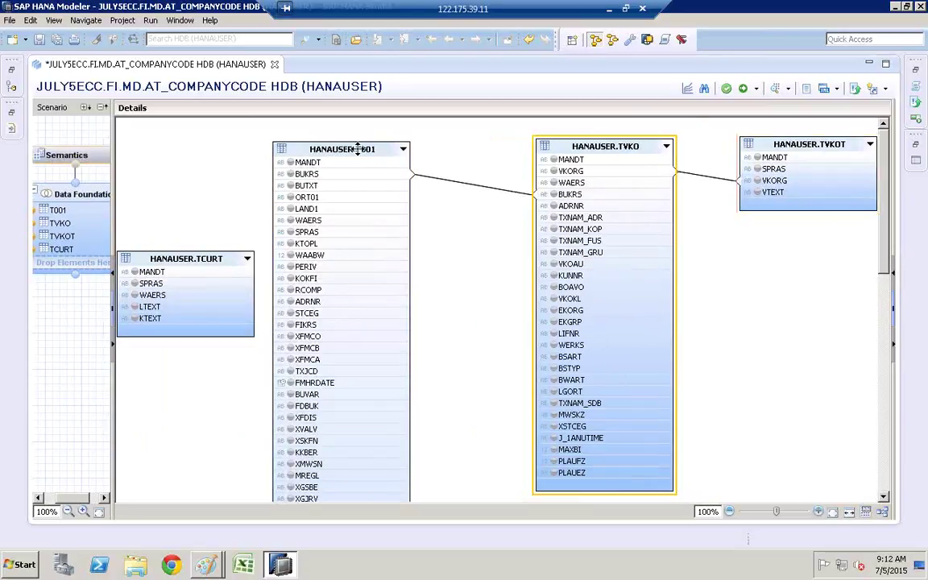
drag(357, 149, 420, 147)
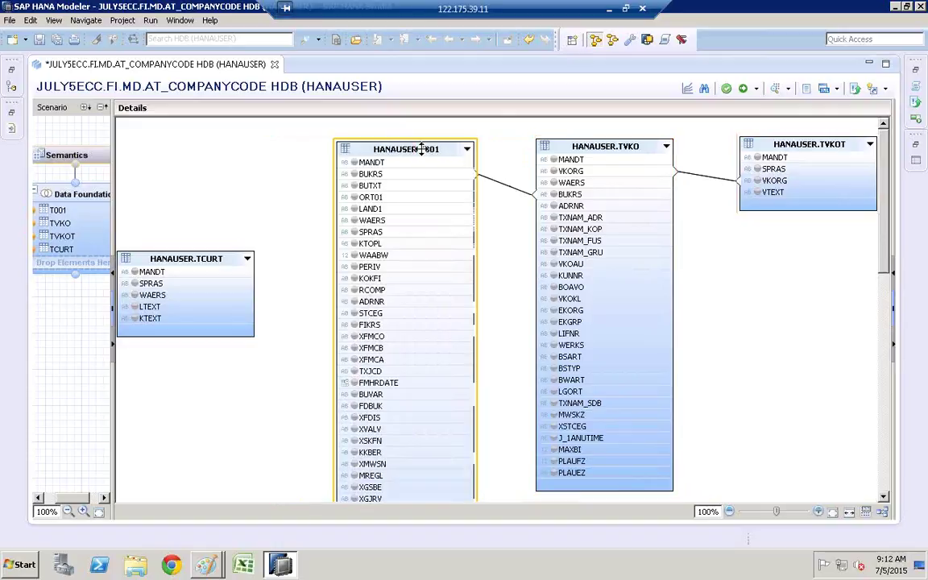
click(252, 257)
drag(200, 258, 202, 165)
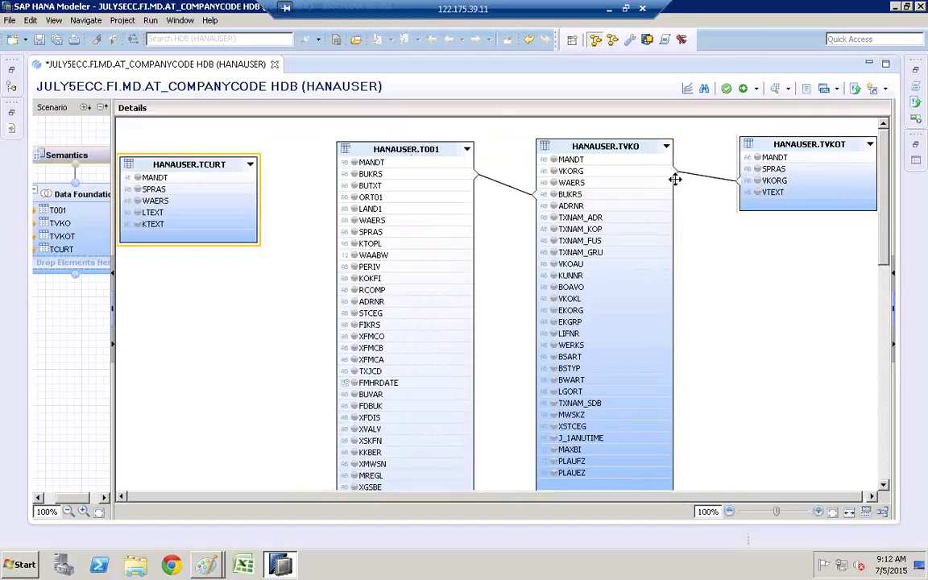
drag(768, 164, 749, 186)
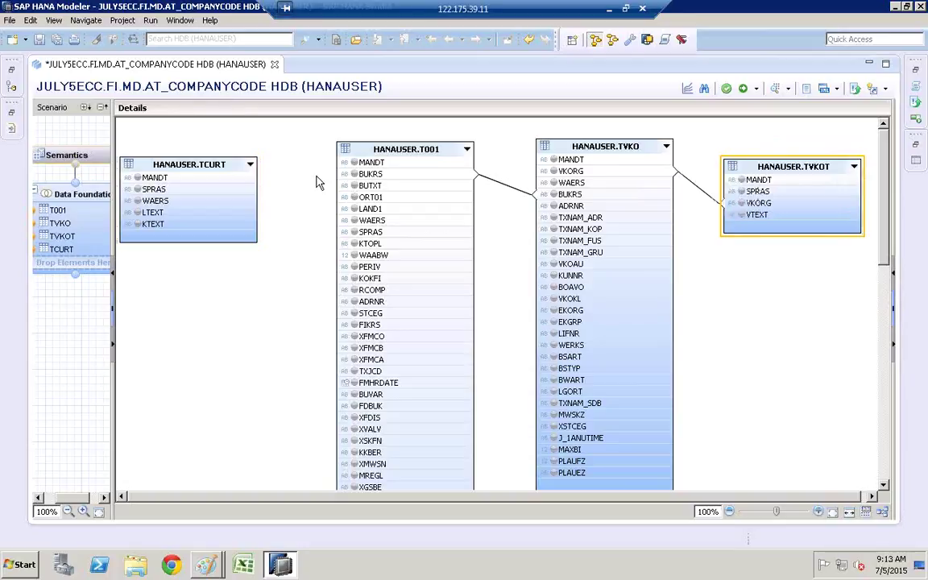
Join T001 to TCURT on WAERS, then bring the Output and Properties panes back into view with the T001–TVKO join selected
click(345, 227)
drag(344, 228, 250, 203)
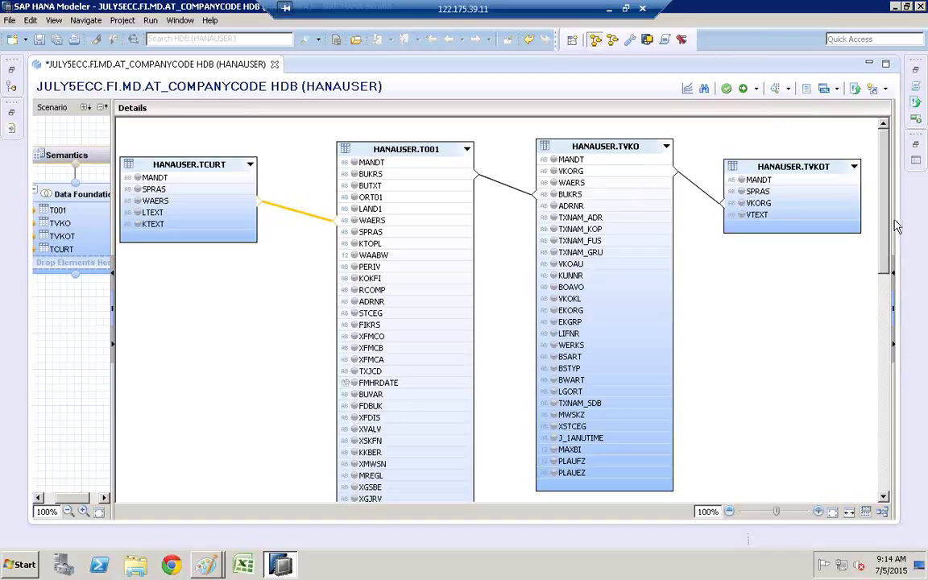
drag(894, 218, 709, 203)
click(507, 189)
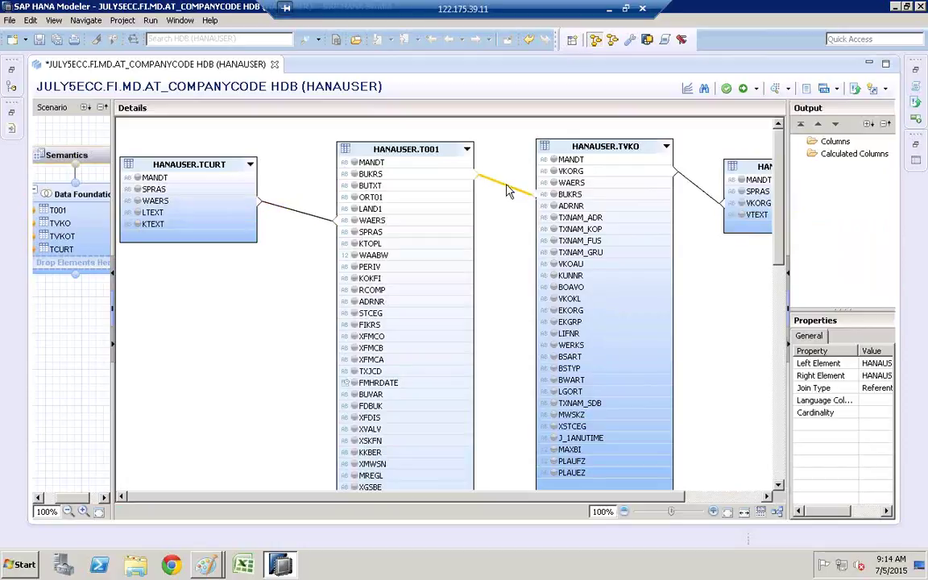
Open a data preview of table T001 and show its raw data
click(411, 151)
right_click(411, 151)
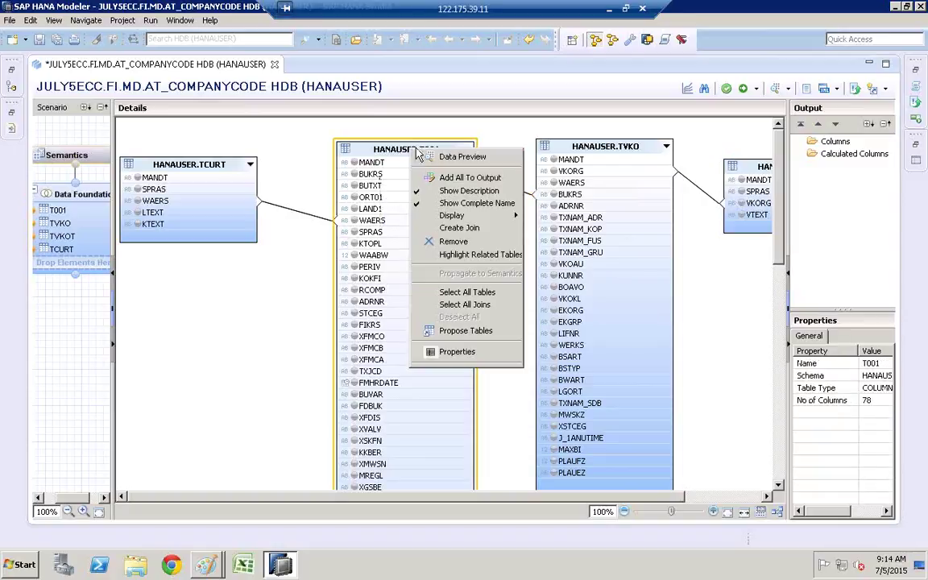
click(460, 159)
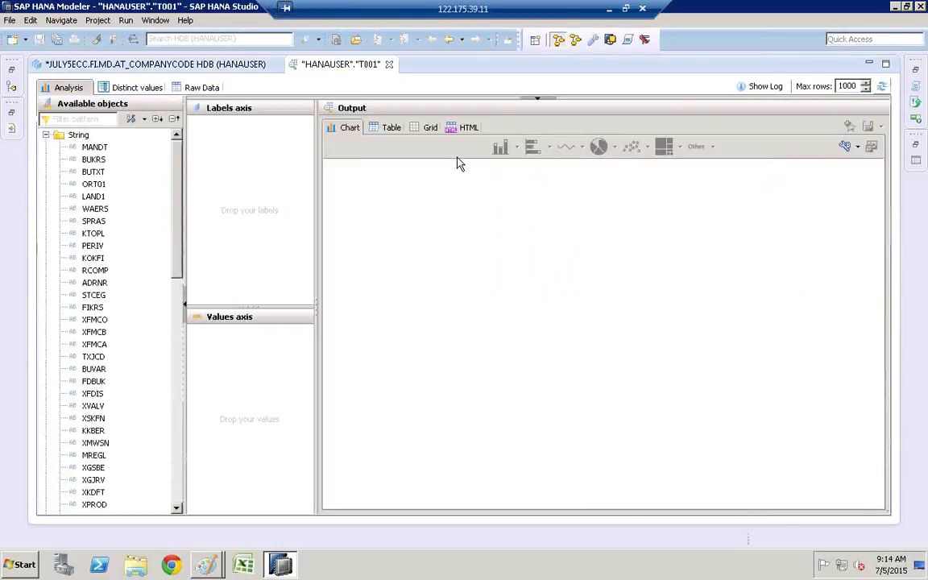
click(200, 90)
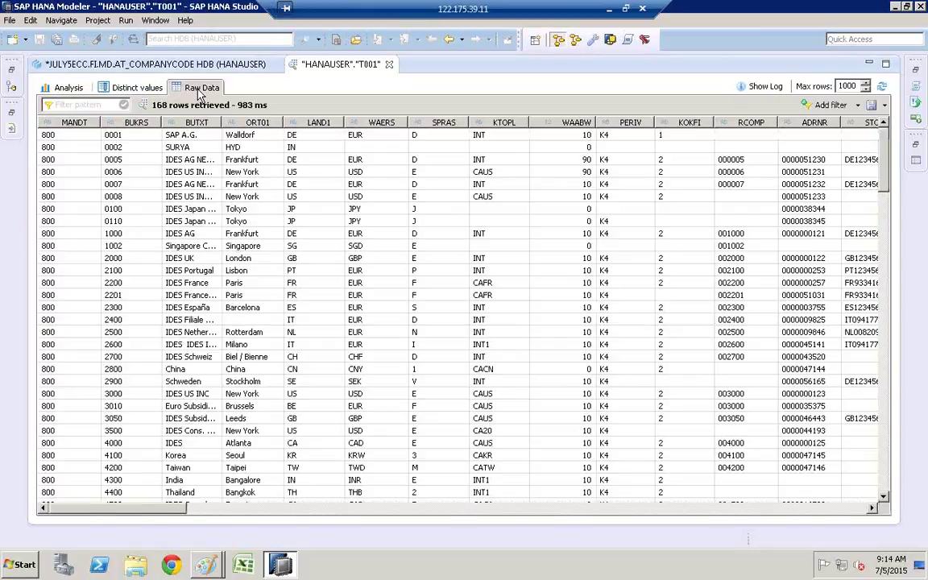
click(170, 172)
Filter the T001 raw data by BUKRS equal to 1000
click(859, 106)
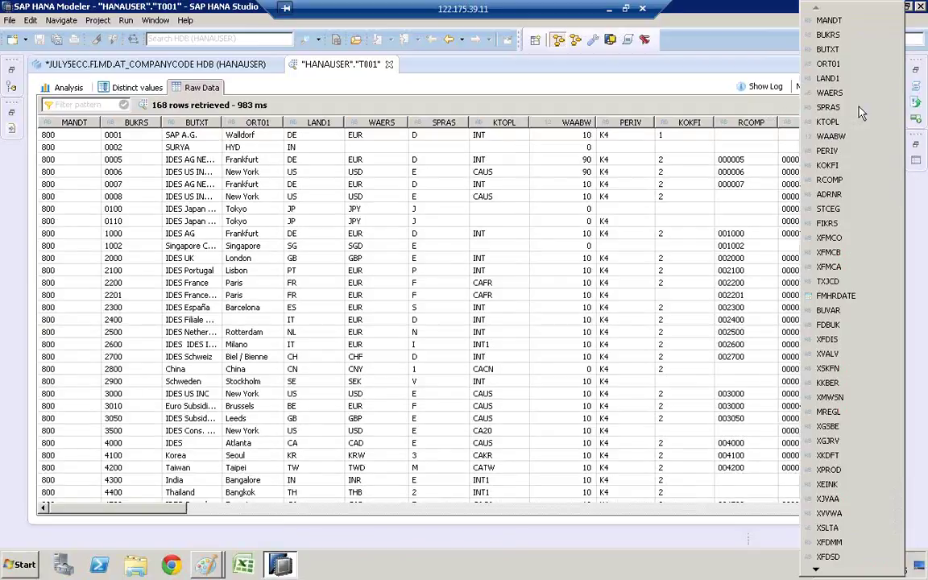
click(830, 35)
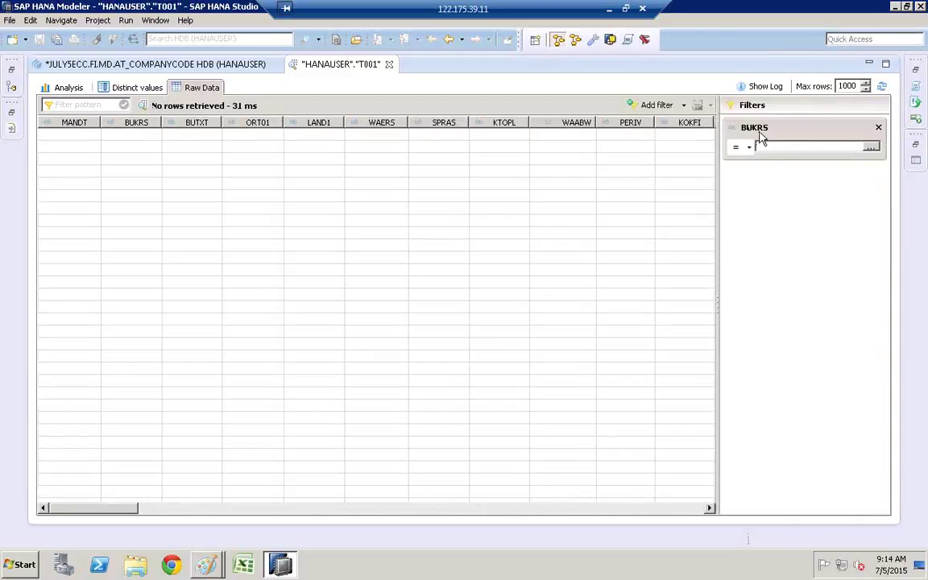
click(873, 148)
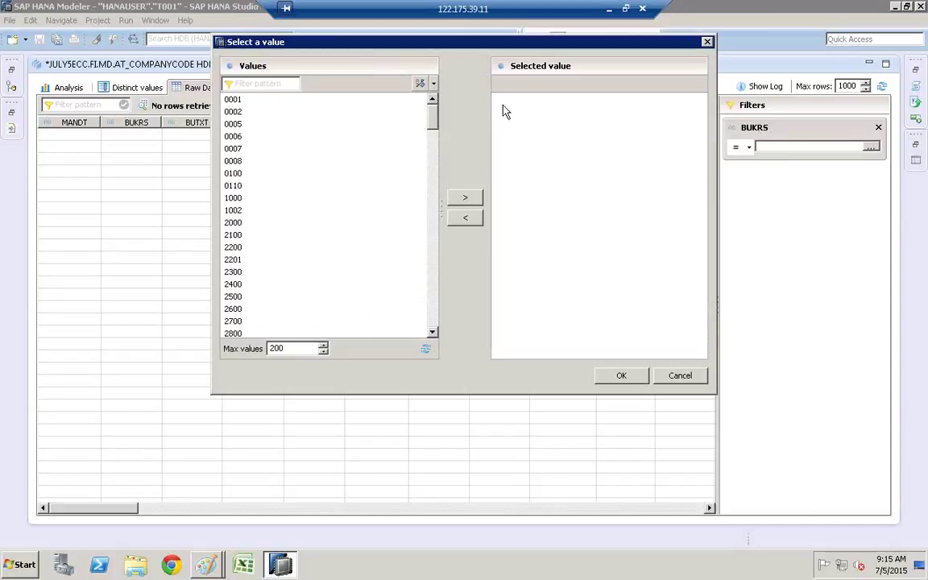
click(237, 199)
click(475, 202)
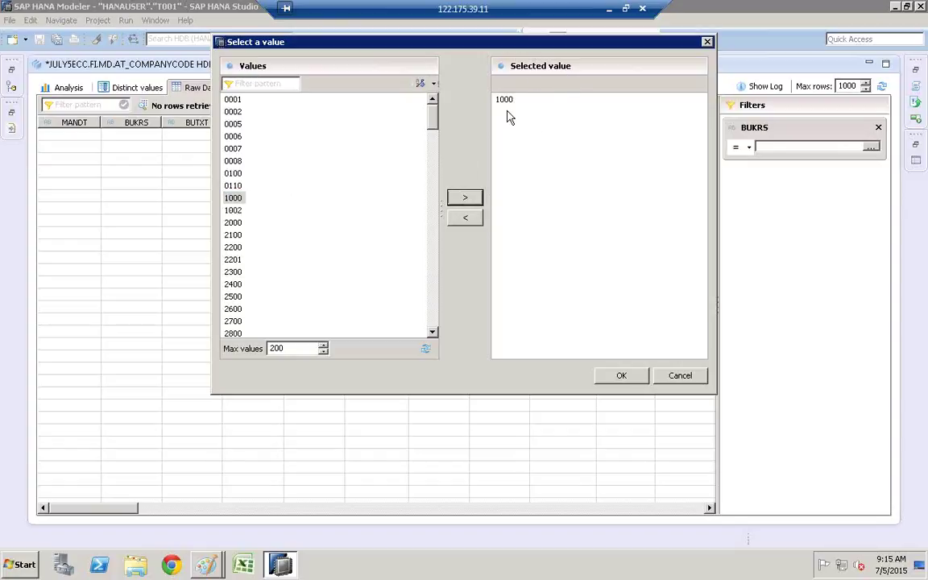
click(621, 376)
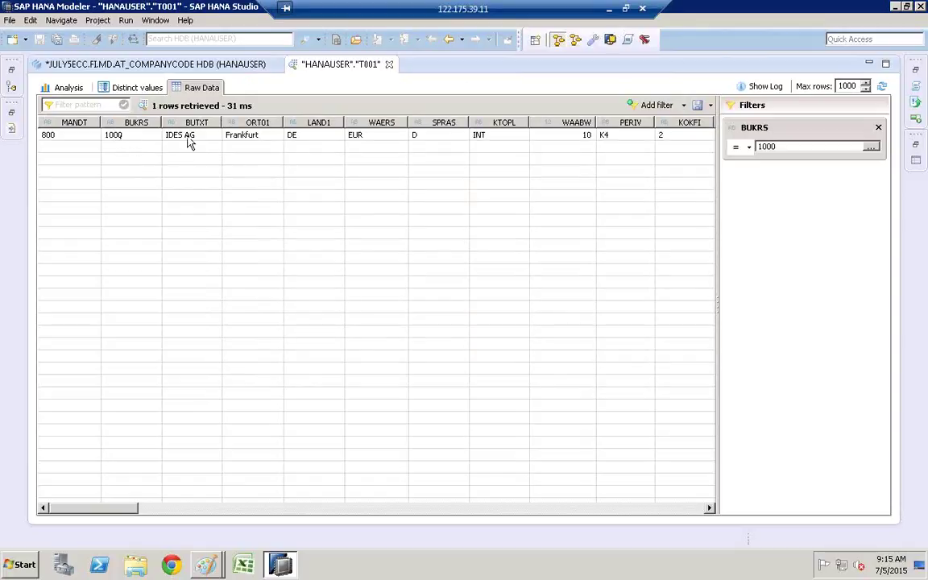
Open the full BUKRS cell value of the filtered T001 row and close it again
click(122, 141)
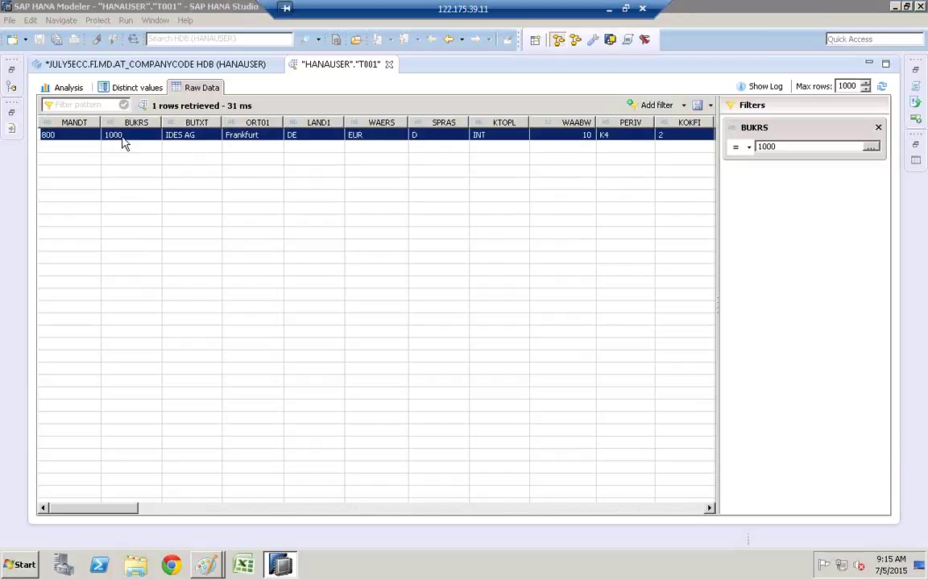
double_click(122, 142)
click(570, 334)
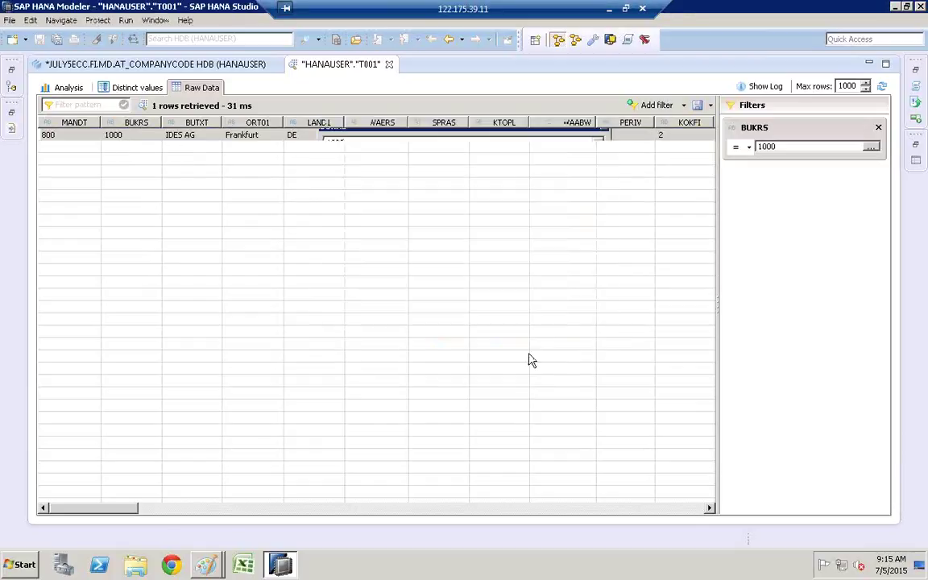
Switch to the table diagram in Paint and add the text 1000 above BUKRS in the T001 box
mouse_move(207, 566)
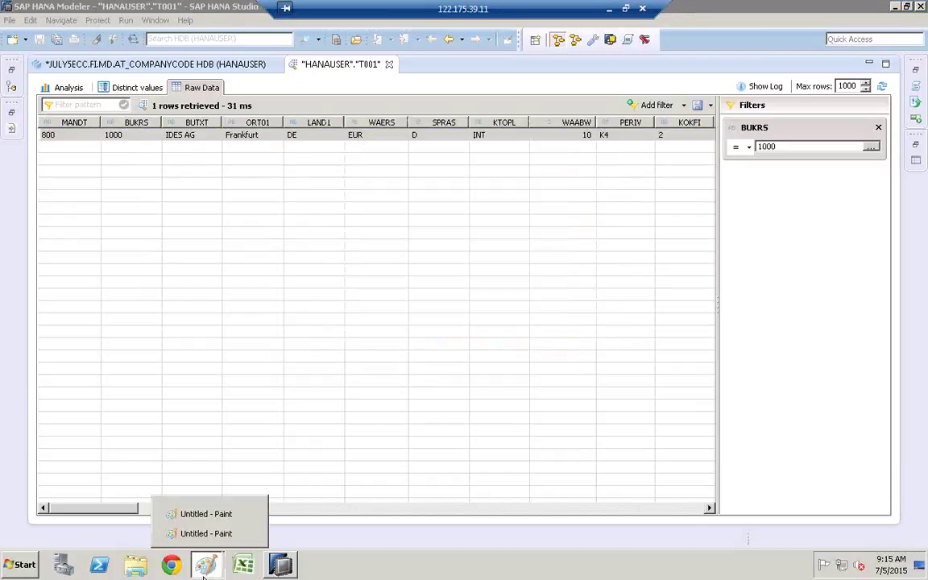
click(226, 539)
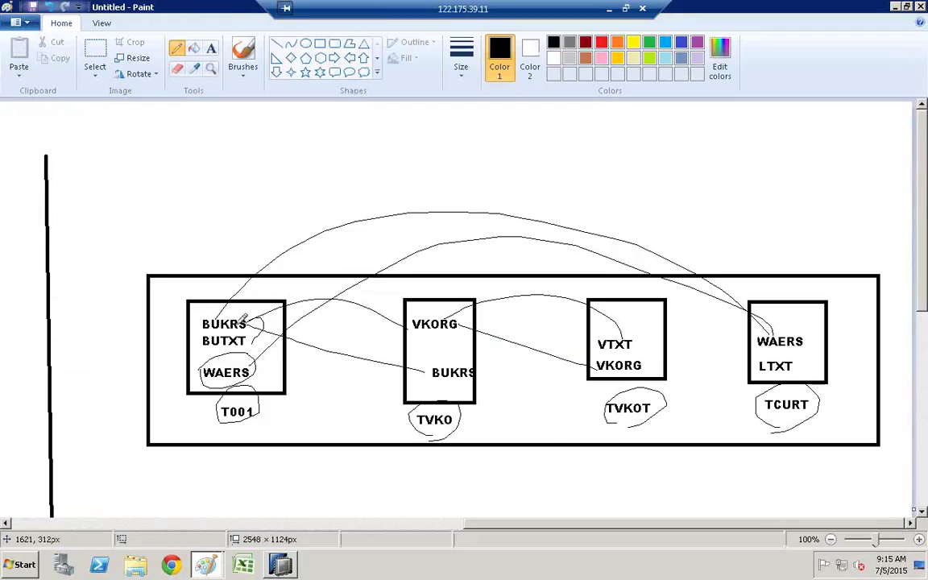
click(211, 48)
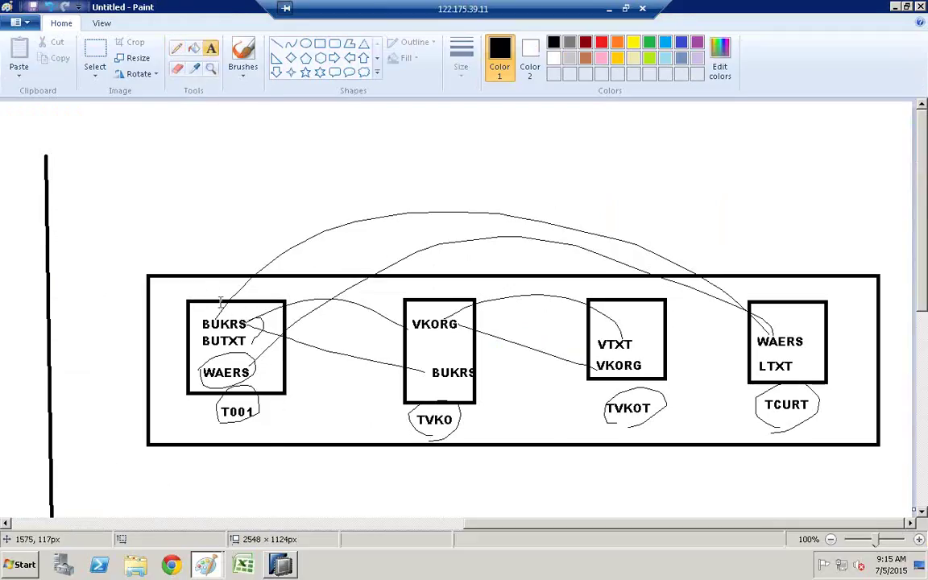
click(222, 303)
text(100)
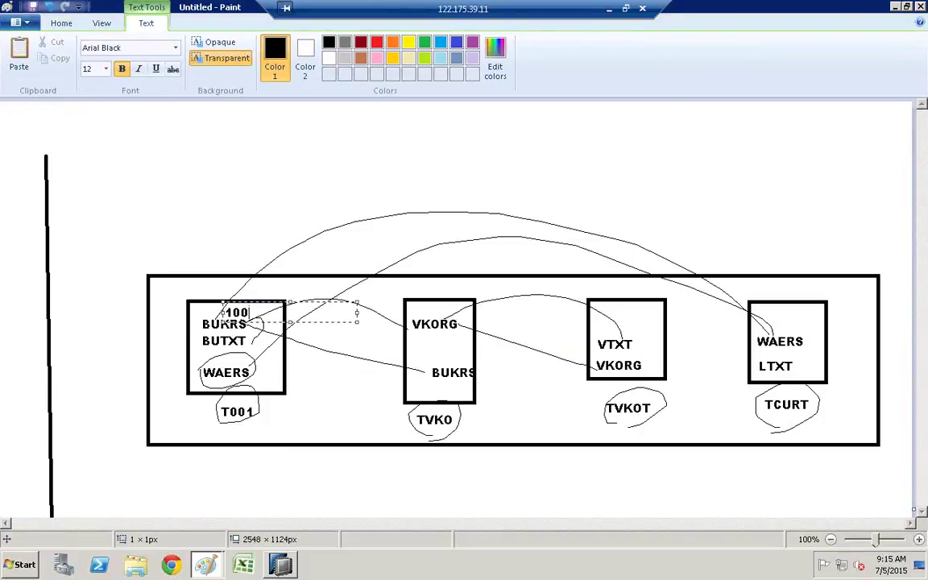
text(0)
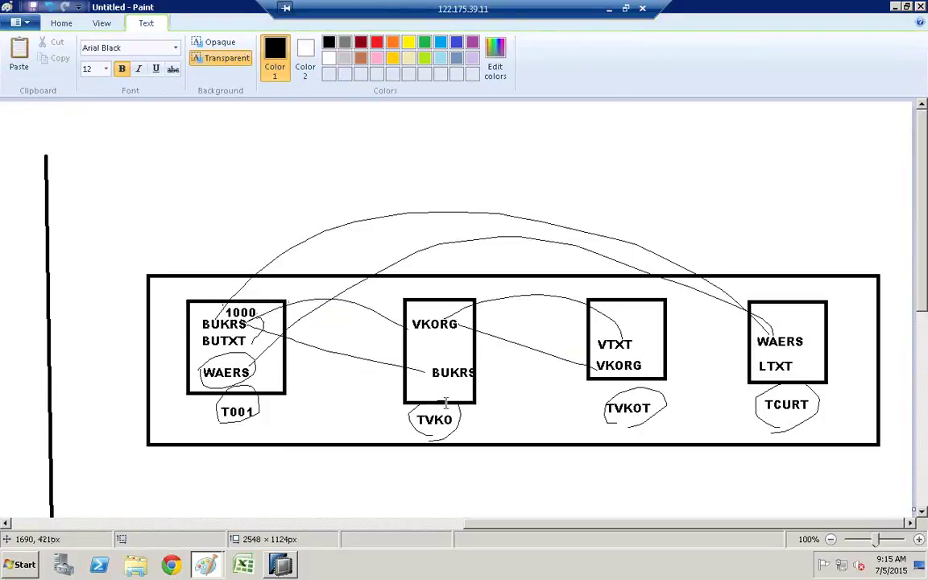
click(292, 456)
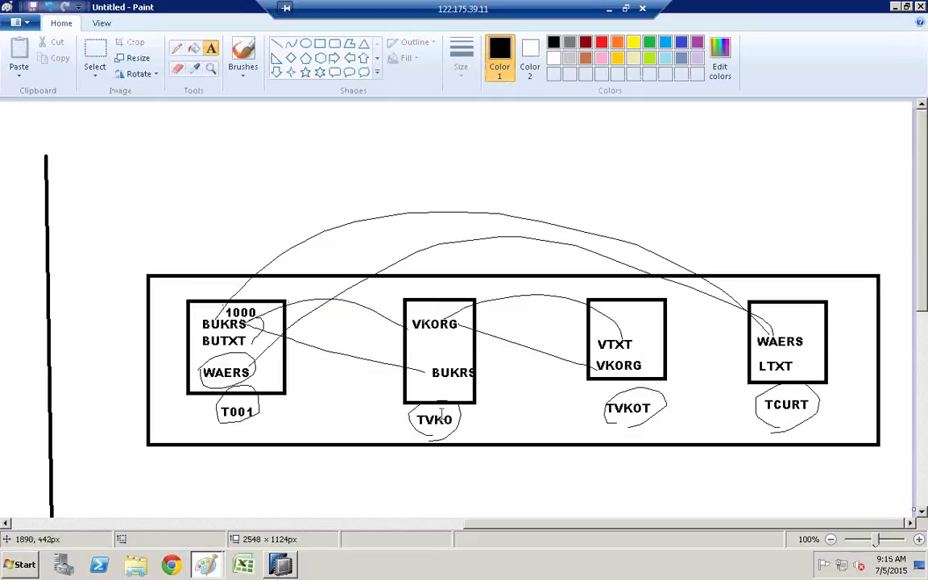
Add the text 1000 beside BUKRS of the TVKO box in the diagram, and switch to the Pencil tool
click(490, 371)
text(1000)
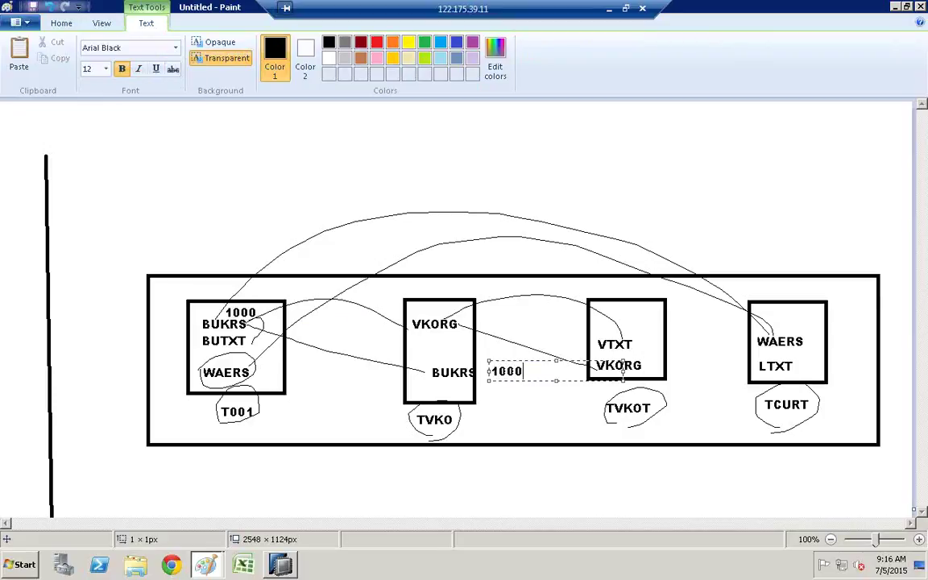
click(311, 373)
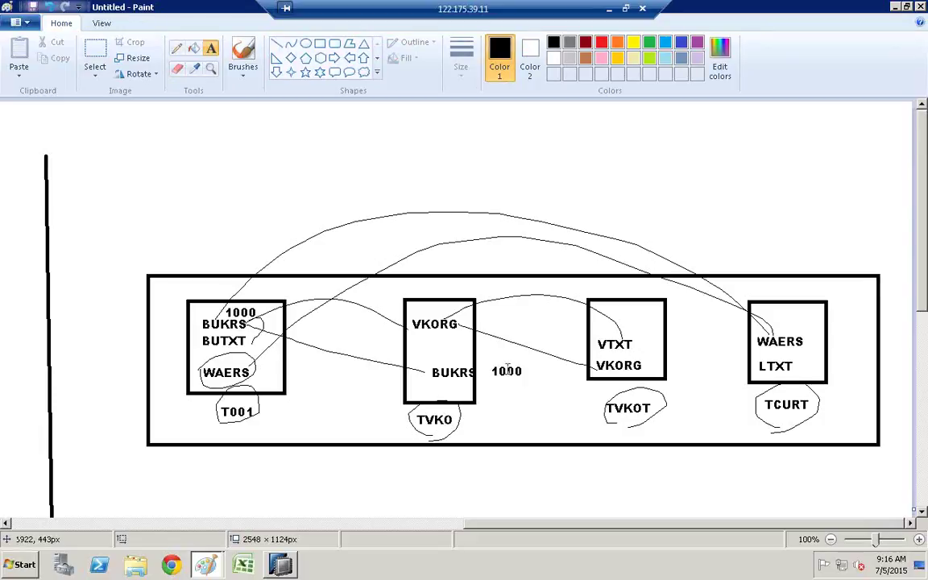
click(176, 52)
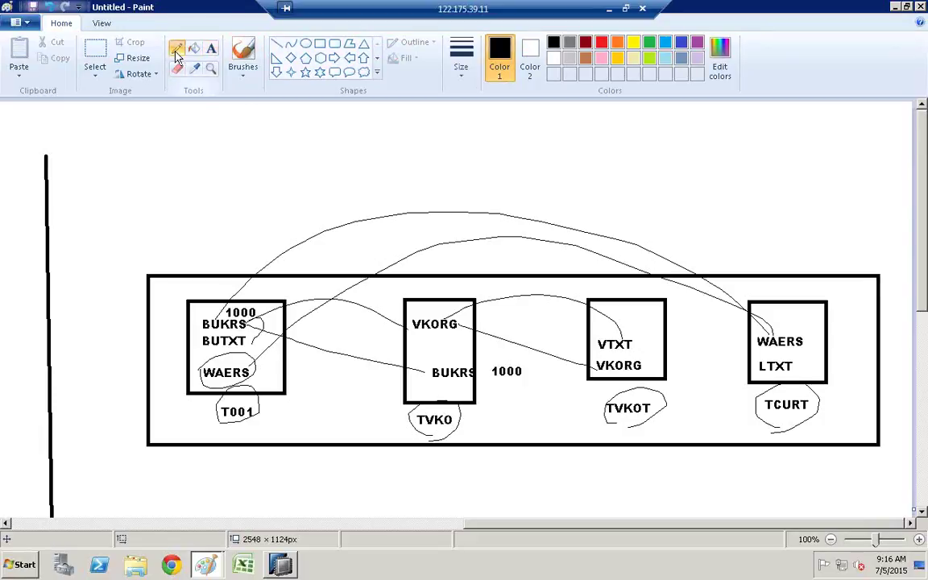
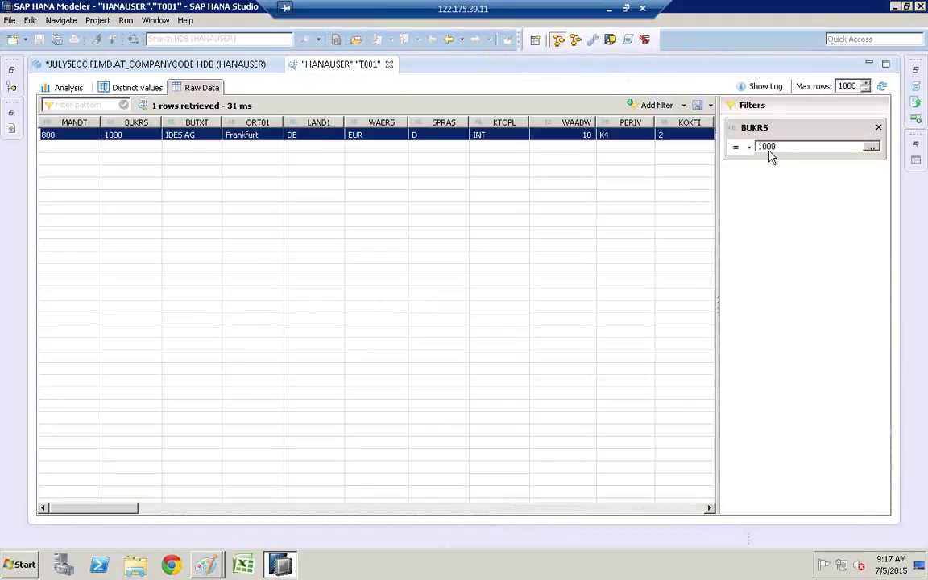
Return to the AT_COMPANYCODE view, open a data preview of table TVKO and show its raw data
click(449, 41)
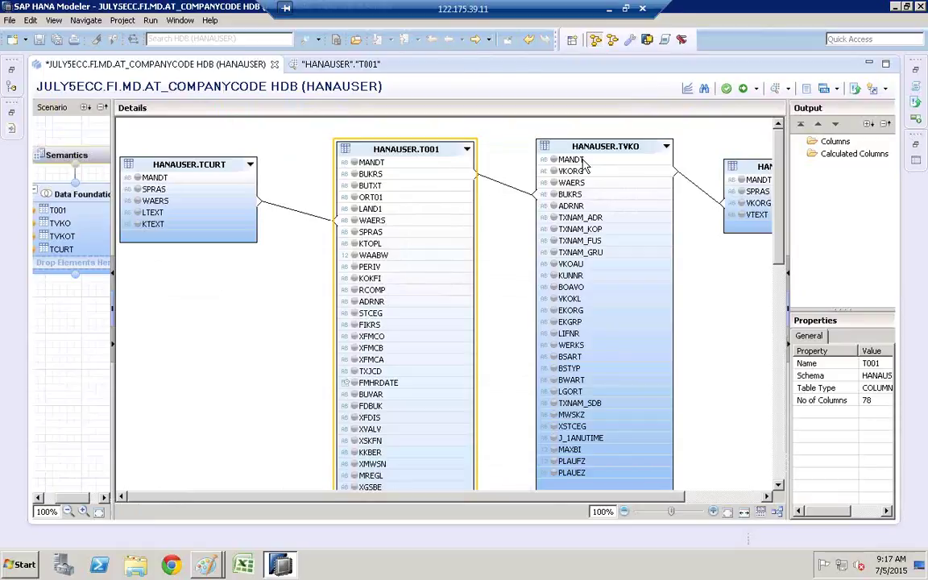
click(620, 145)
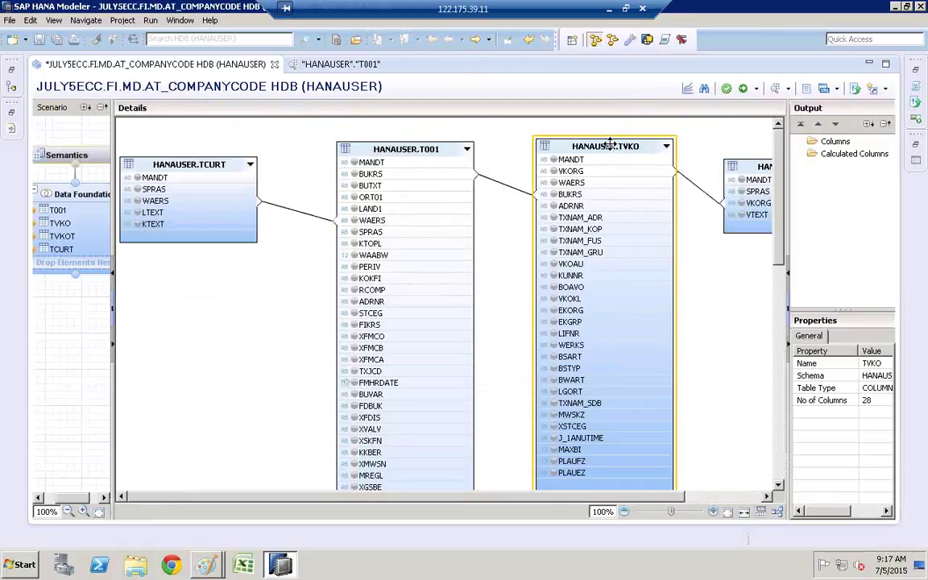
right_click(619, 145)
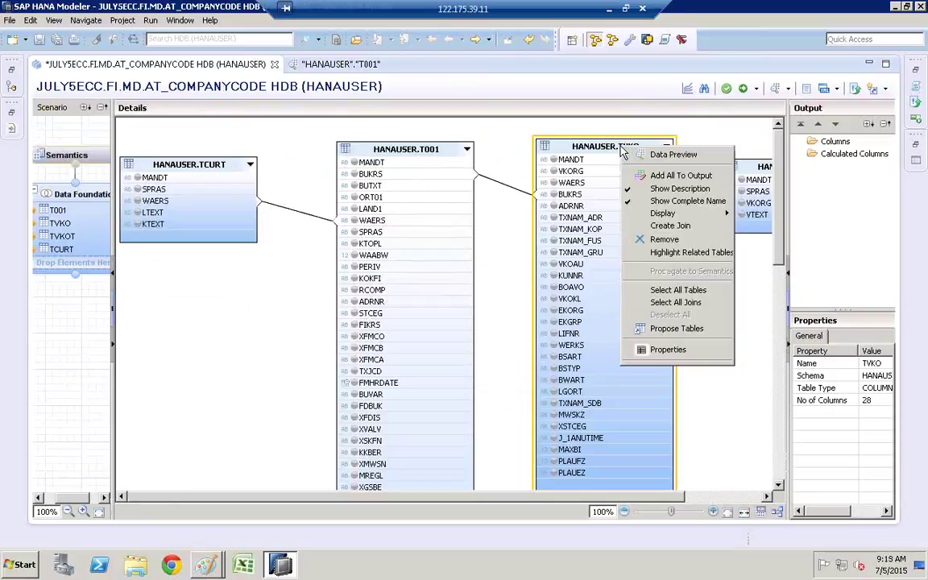
click(673, 155)
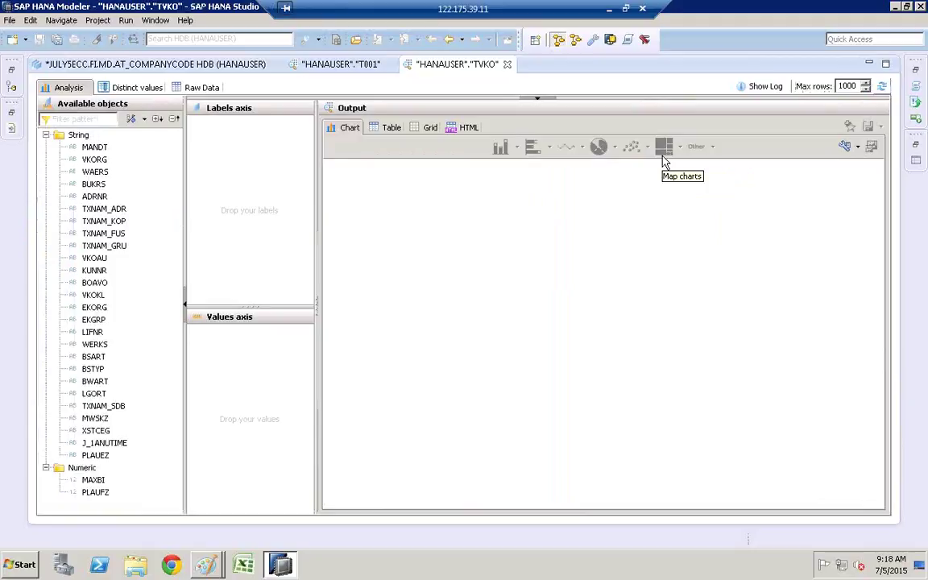
click(201, 90)
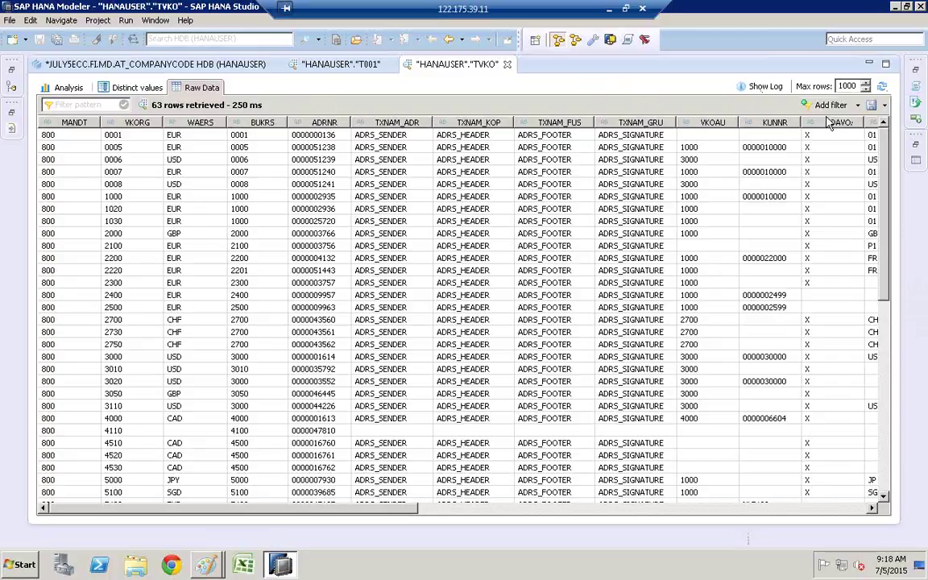
Filter the TVKO raw data on BUKRS equal to 1000, choosing the value from the list of available values
click(859, 106)
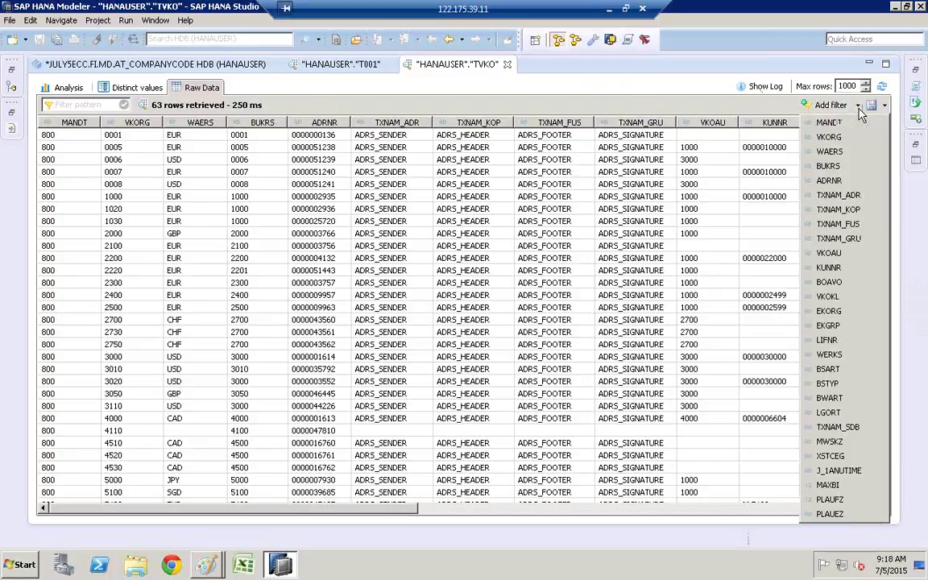
click(838, 170)
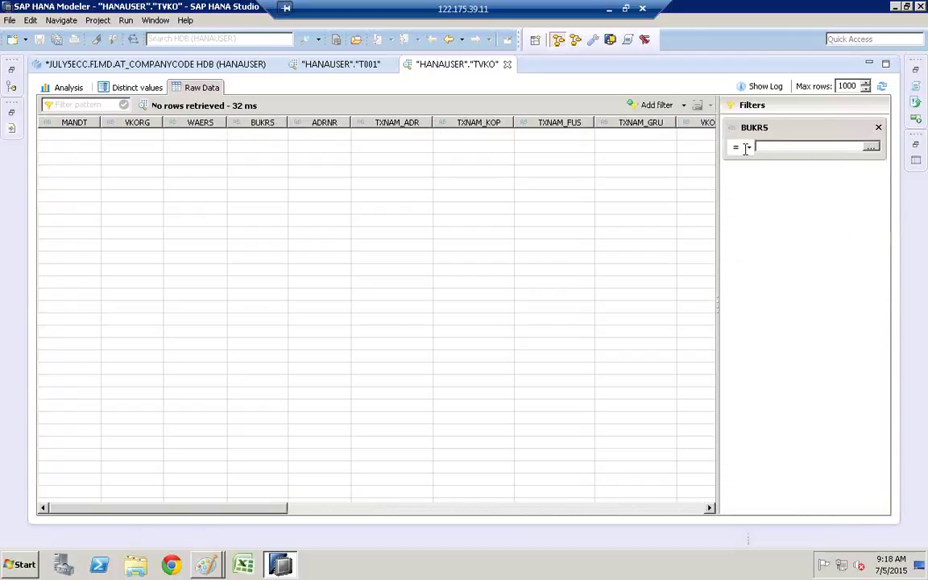
click(871, 148)
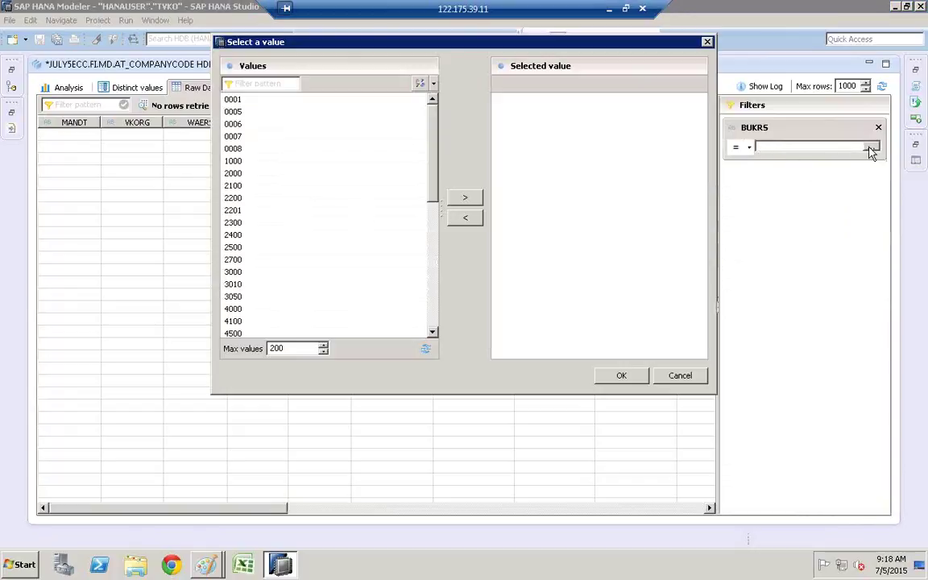
click(234, 161)
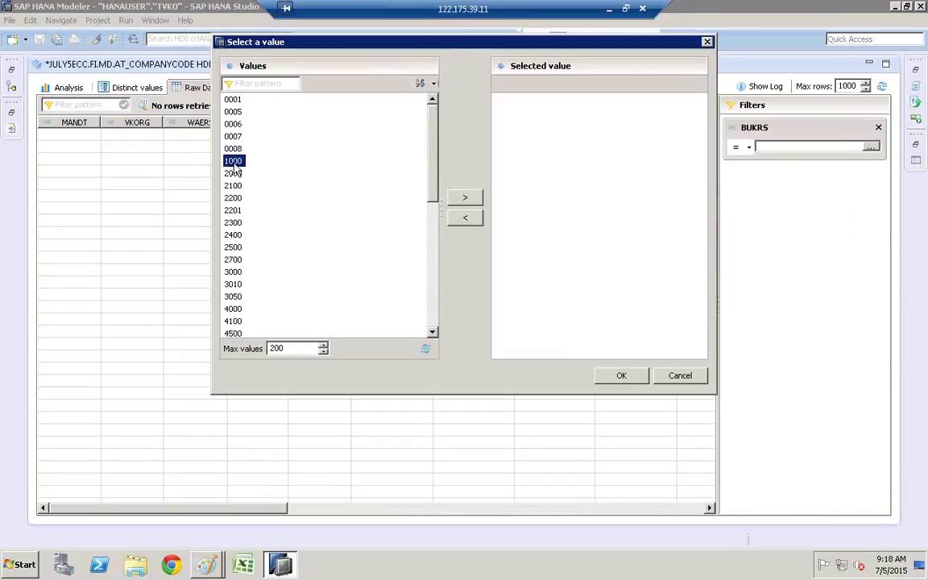
click(471, 201)
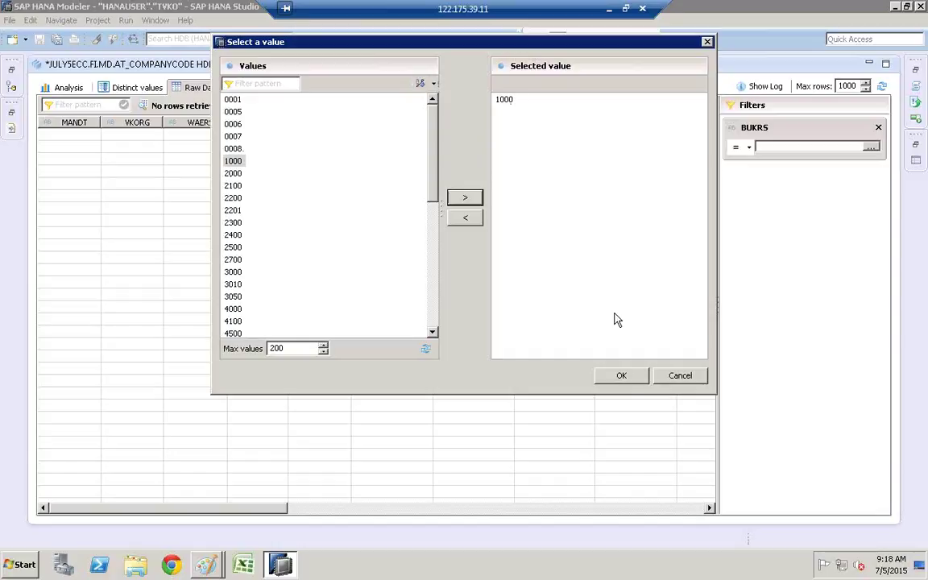
click(621, 376)
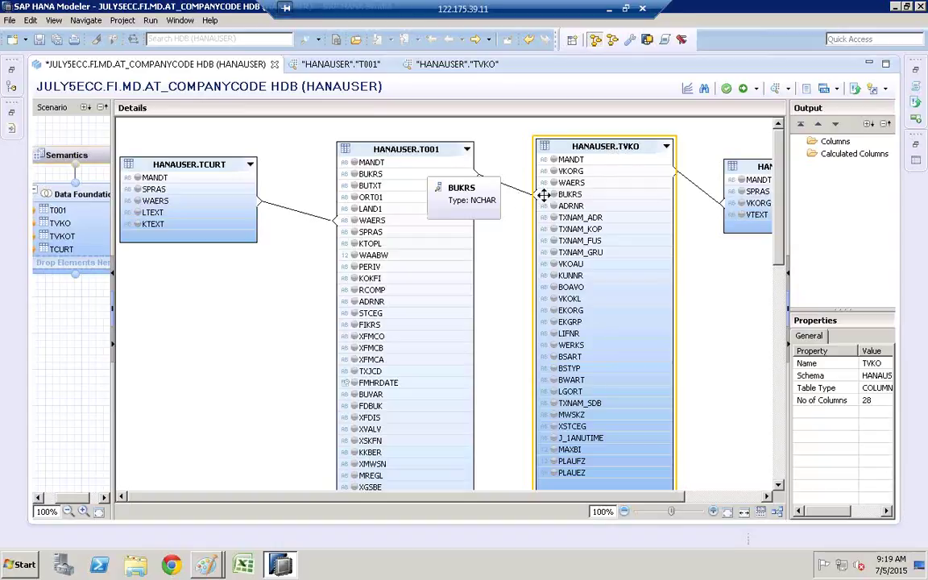
Select the T001–TVKO join on BUKRS, widen the property area and set its join type to Inner
click(516, 191)
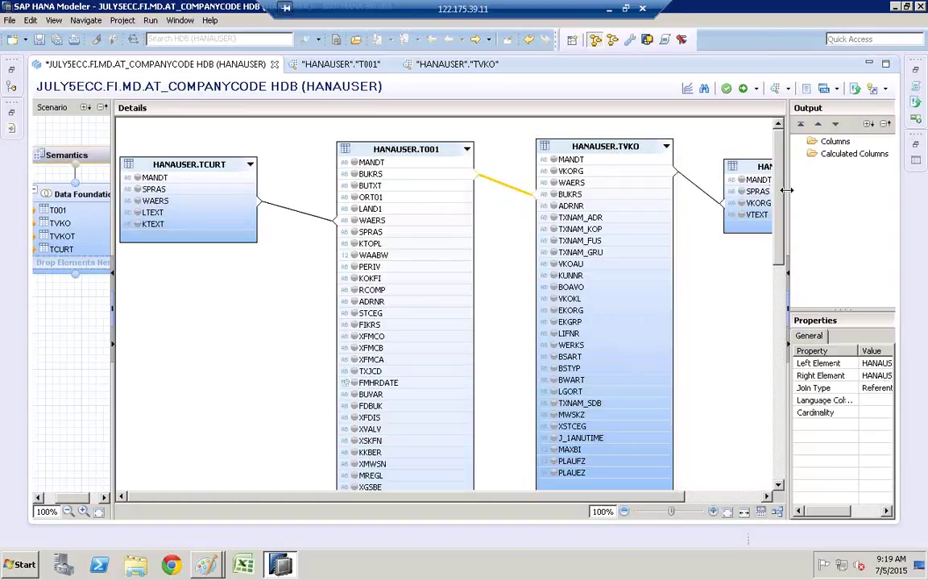
drag(788, 198, 701, 200)
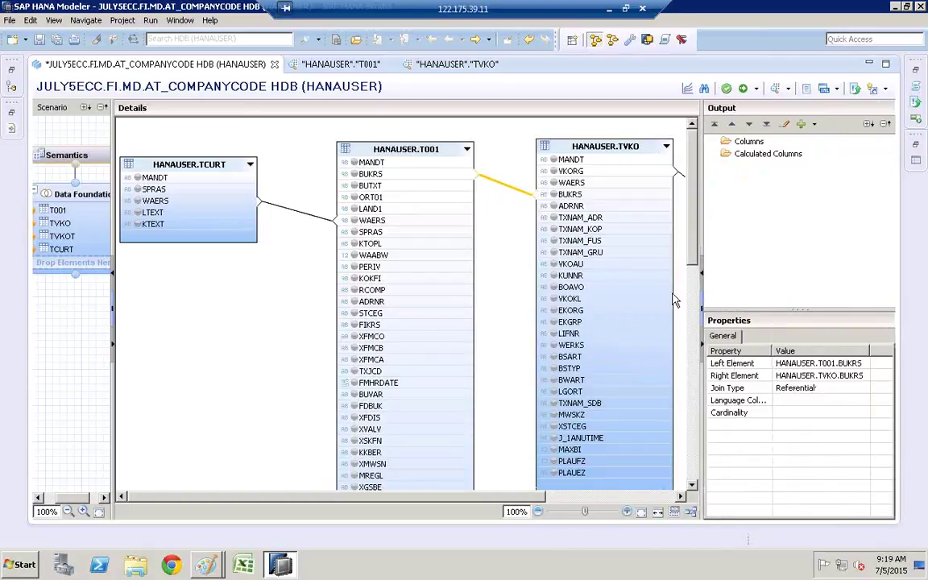
click(733, 390)
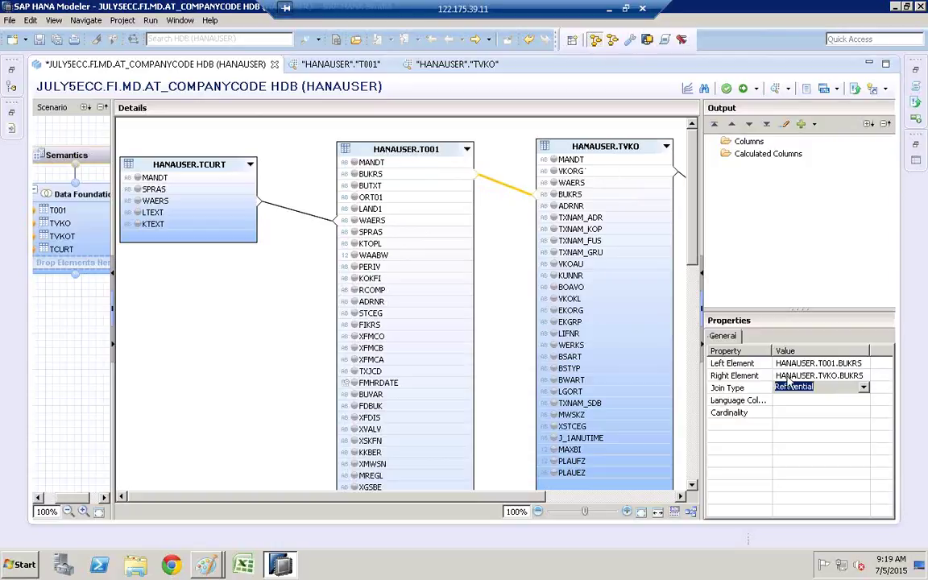
click(865, 391)
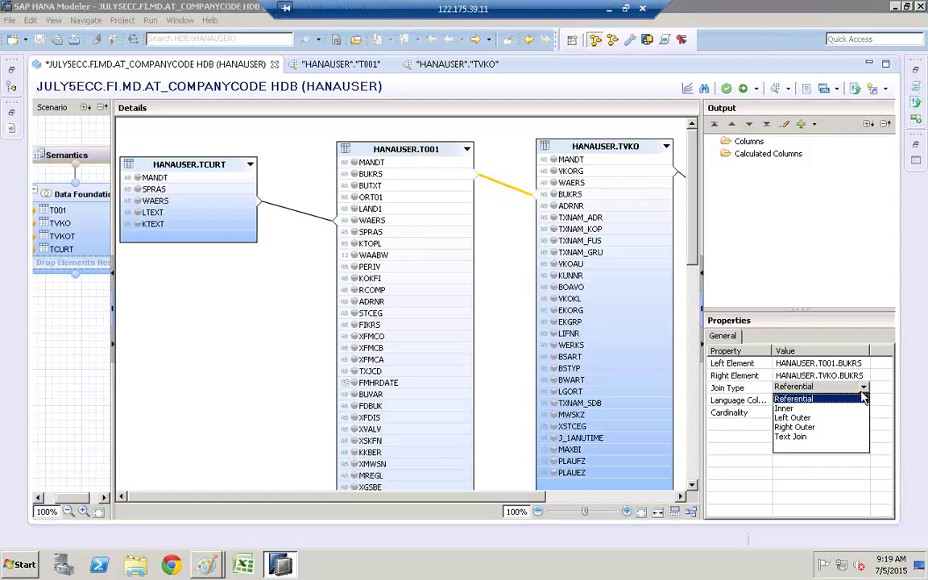
click(787, 410)
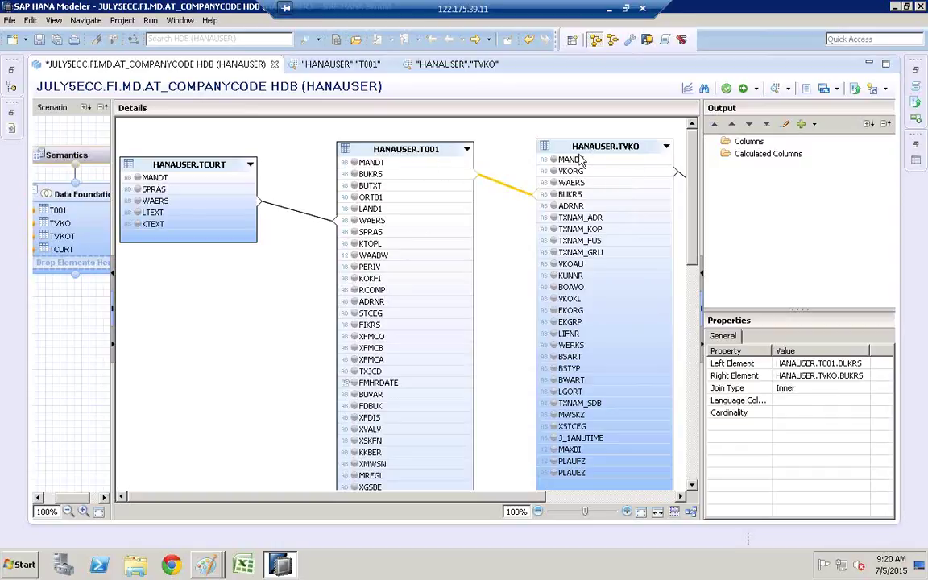
Open another data preview of table TVKO from the view's join diagram and show its raw data
drag(476, 499, 642, 495)
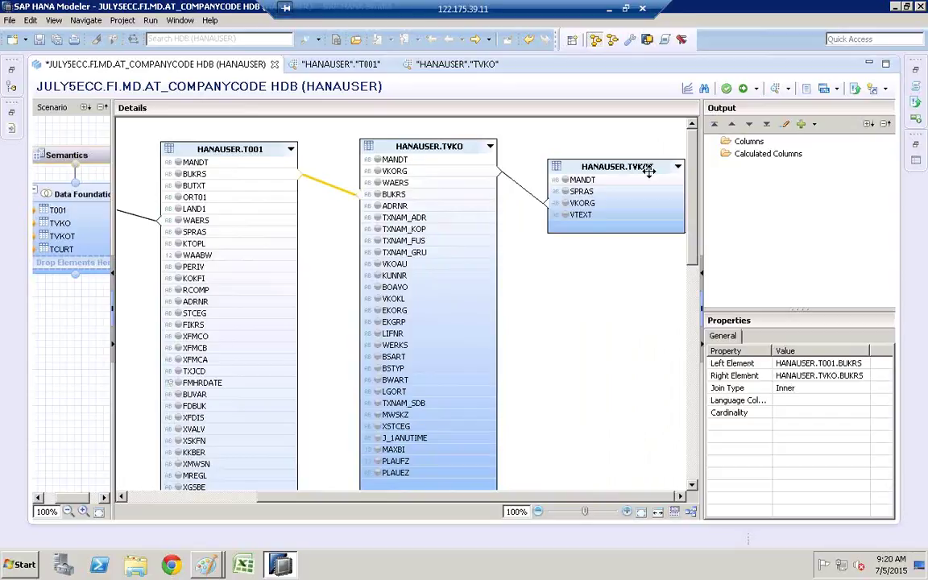
click(440, 145)
right_click(441, 146)
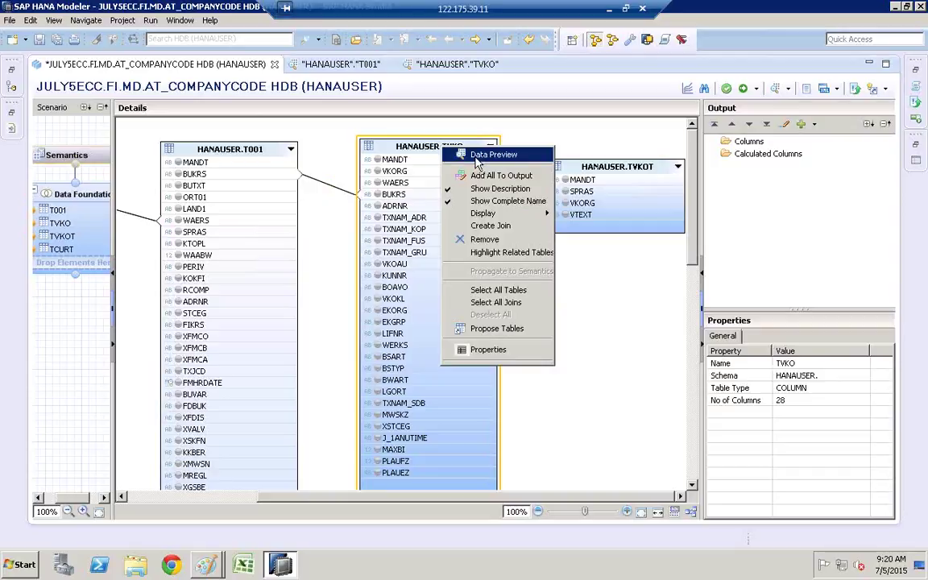
click(476, 153)
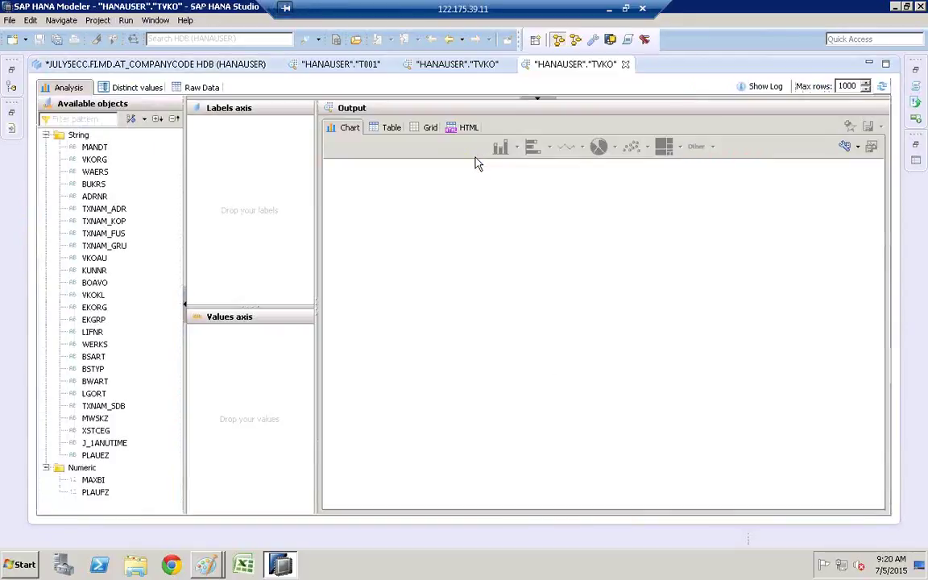
click(202, 88)
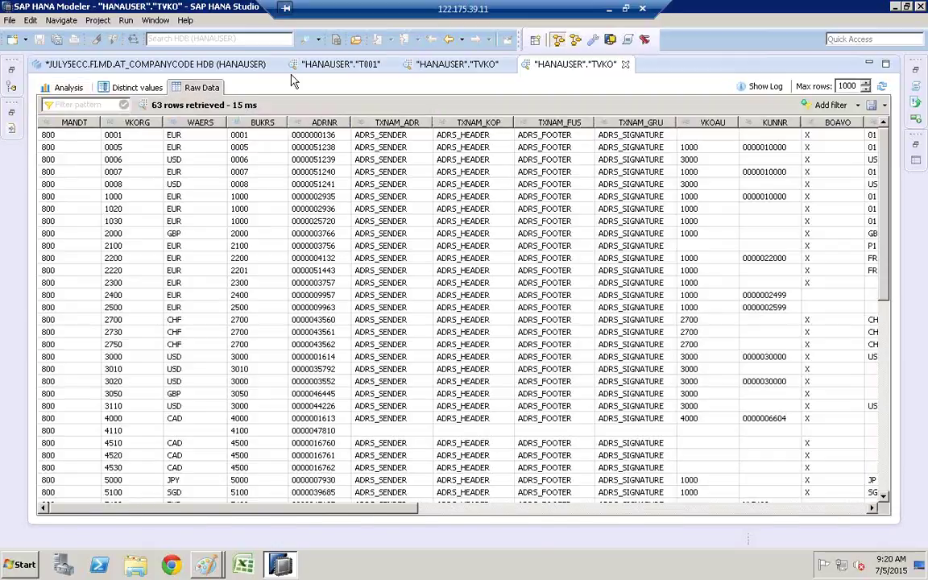
Filter the new TVKO preview's rows by BUKRS, entering 1000 as the filter value
click(858, 105)
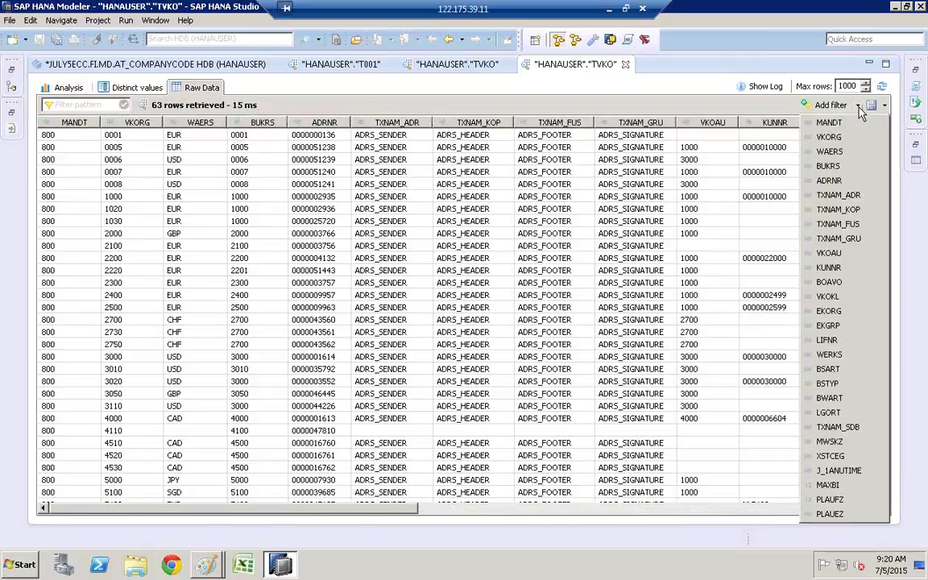
click(855, 168)
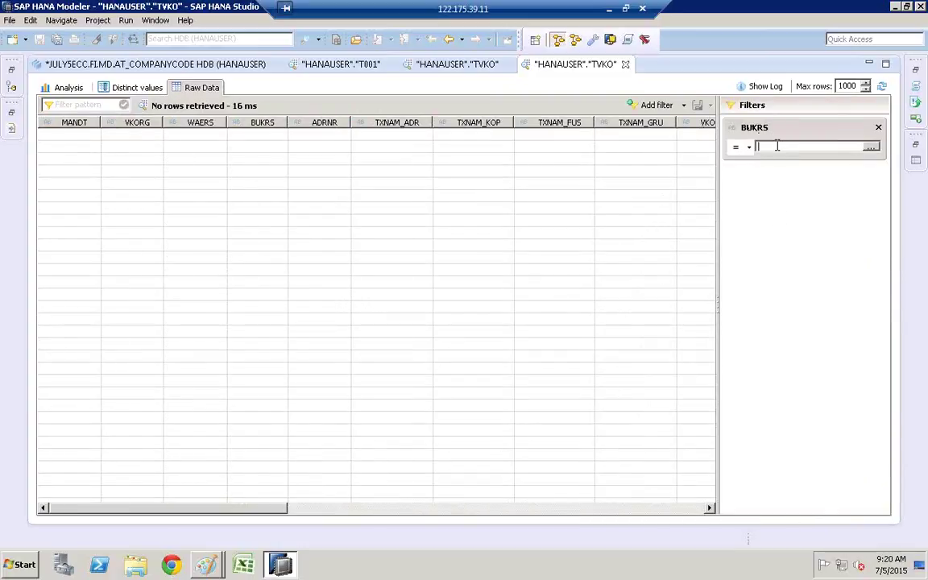
text(1000)
key(Return)
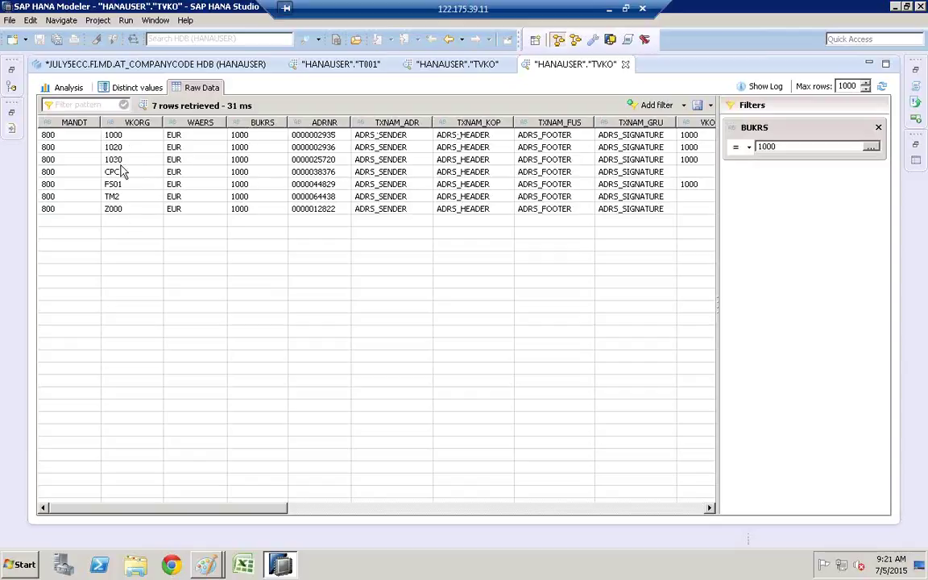
Select the filtered TVKO row with VKORG 1000 and switch to the table diagram in Paint
click(127, 137)
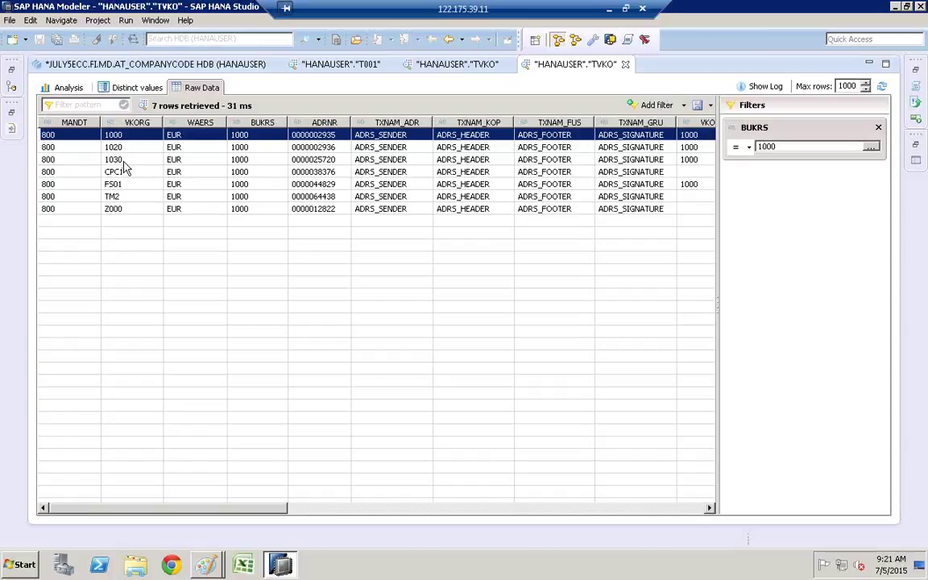
click(207, 564)
click(214, 533)
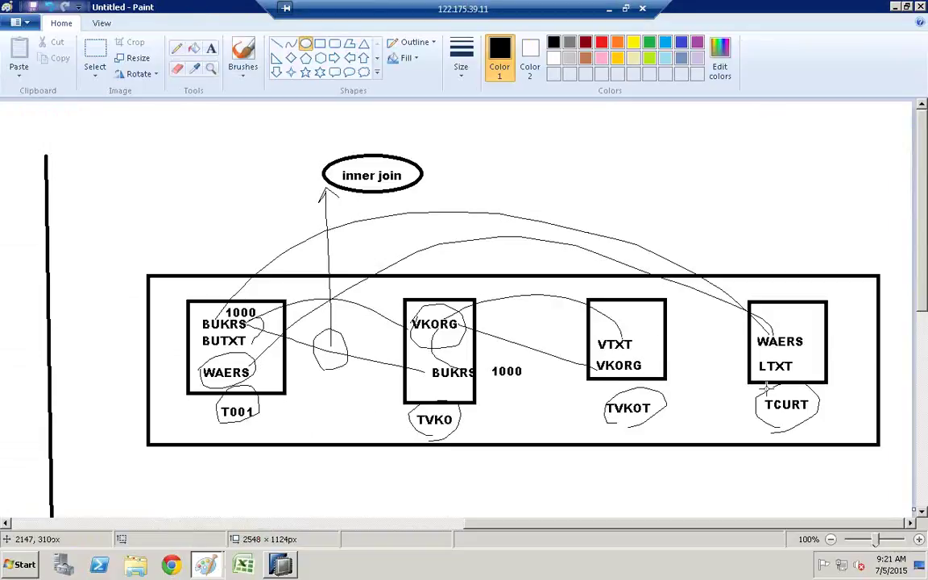
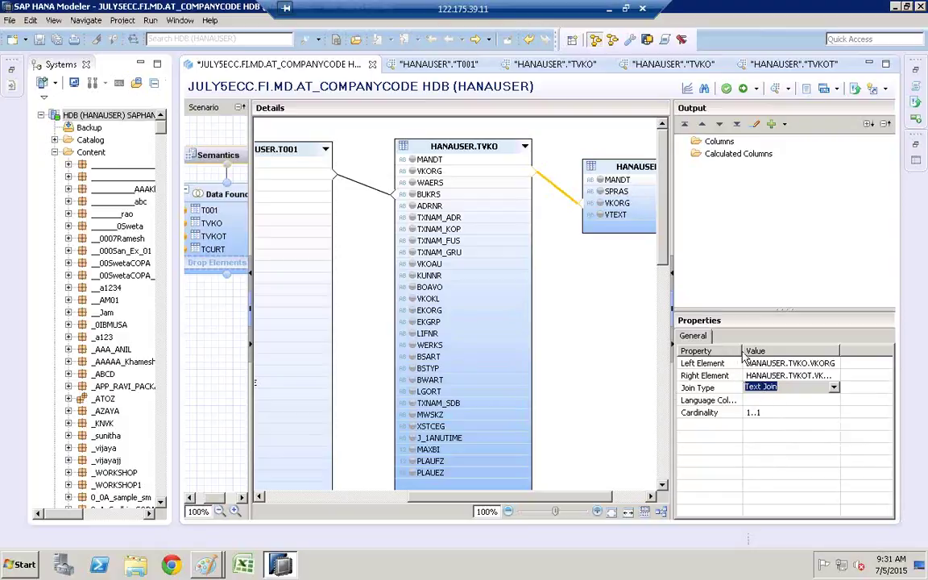
Widen the property name column and set the language column of the TVKO–TVKOT text join to SPRAS
drag(739, 350, 742, 350)
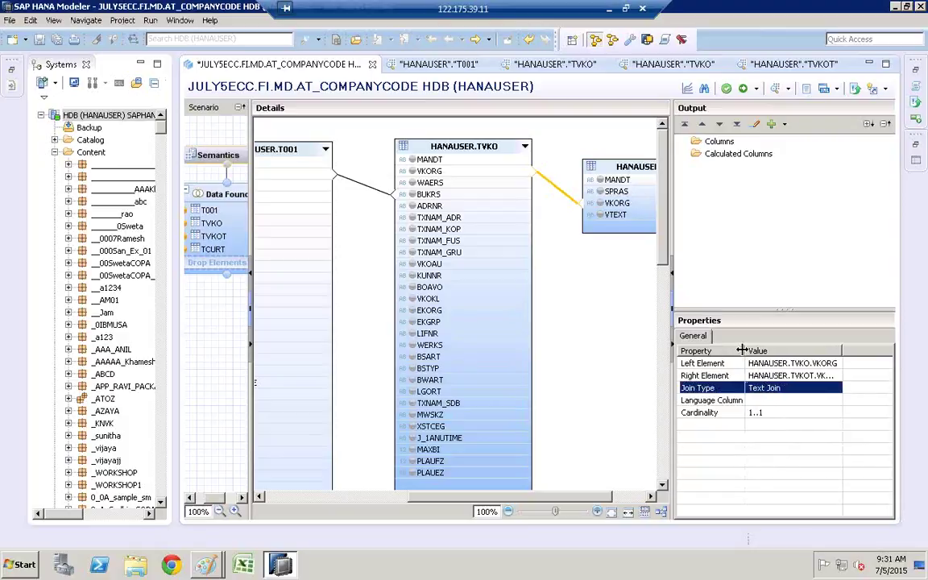
click(709, 401)
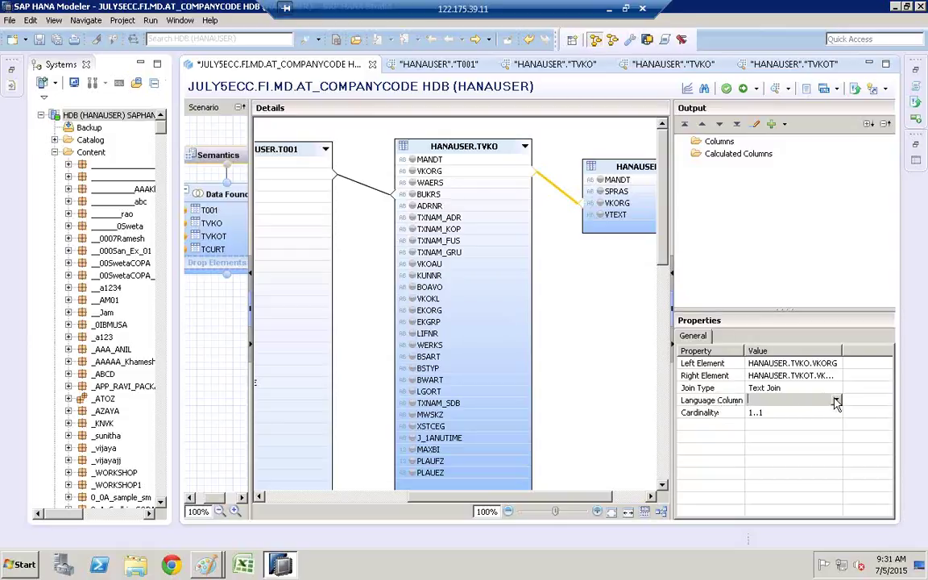
click(837, 401)
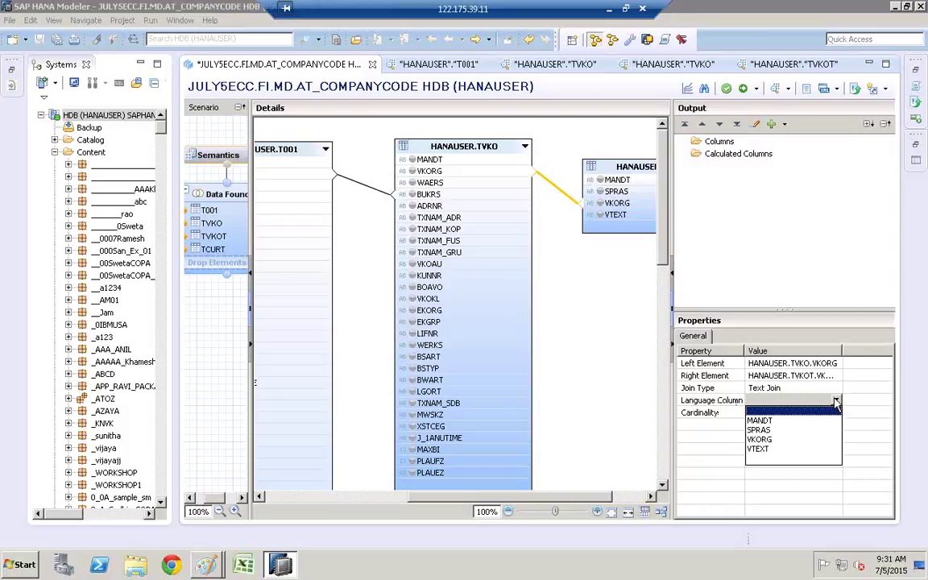
click(759, 430)
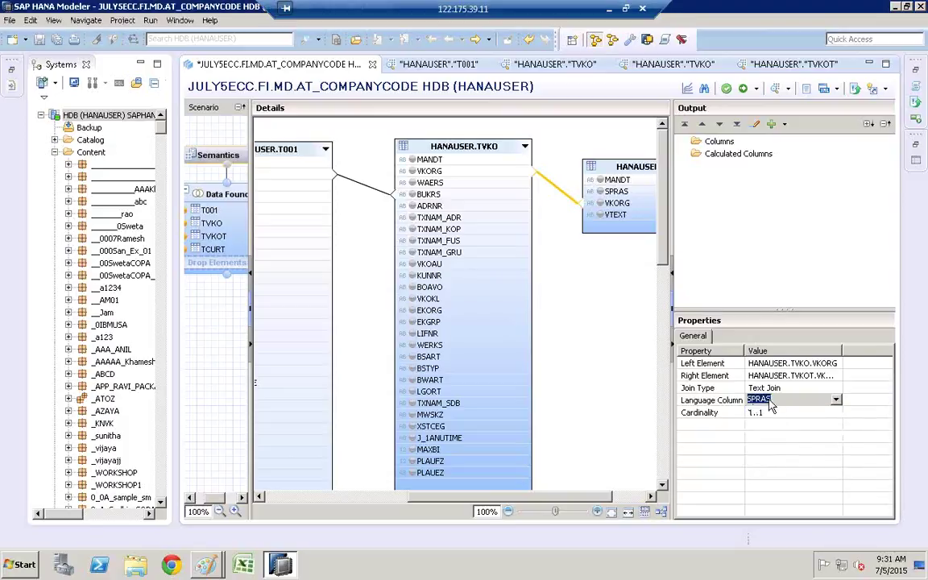
click(733, 403)
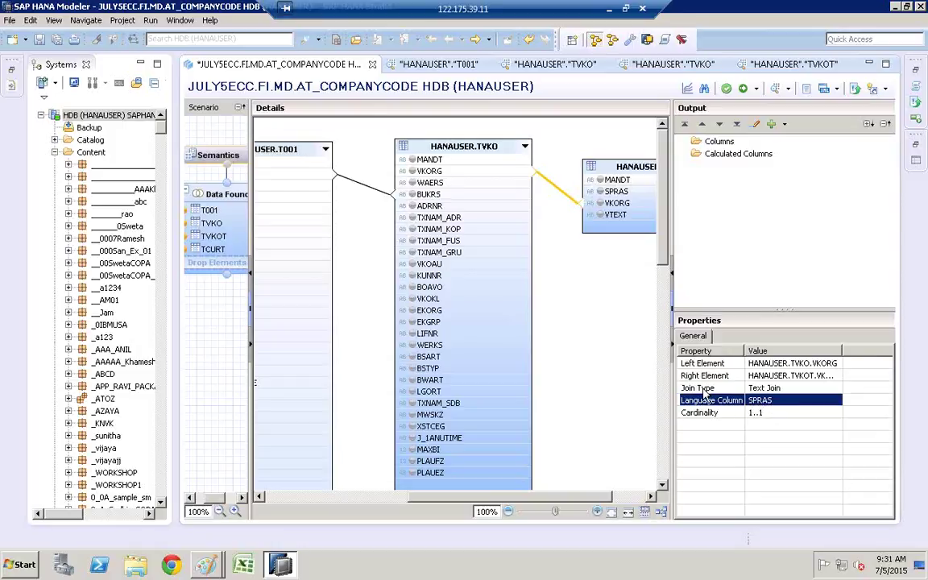
click(767, 388)
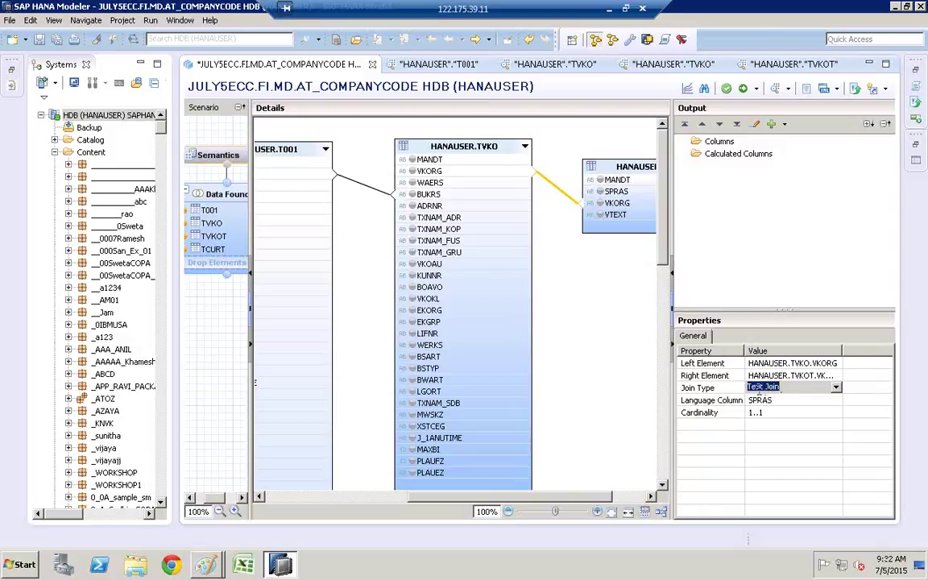
click(772, 400)
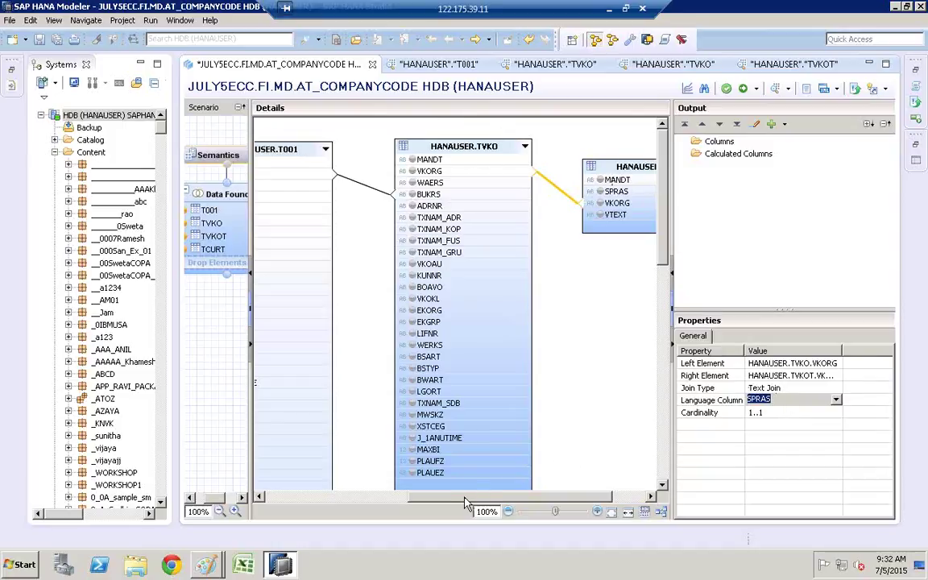
Select the join between TCURT and T001 on WAERS and set its join type to Text Join
drag(464, 503, 282, 503)
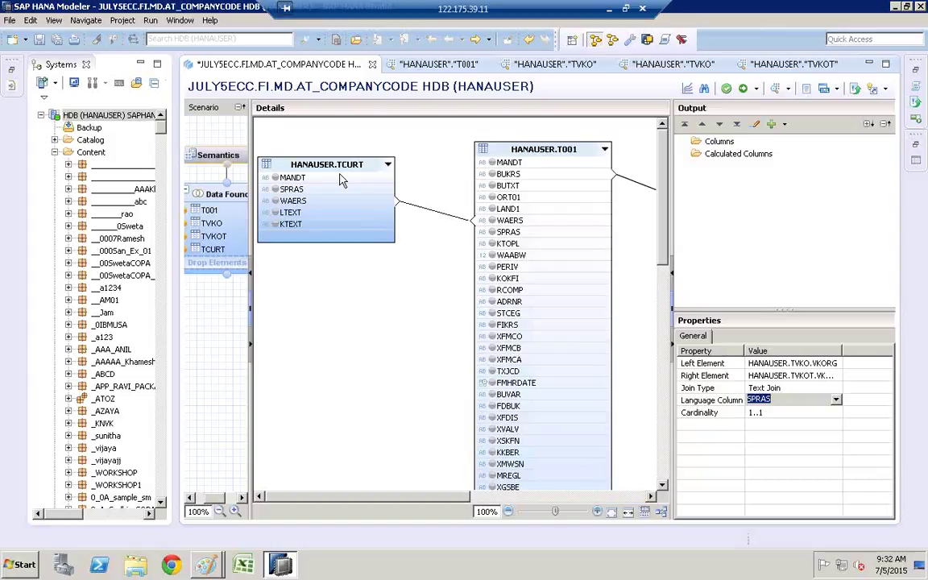
click(431, 212)
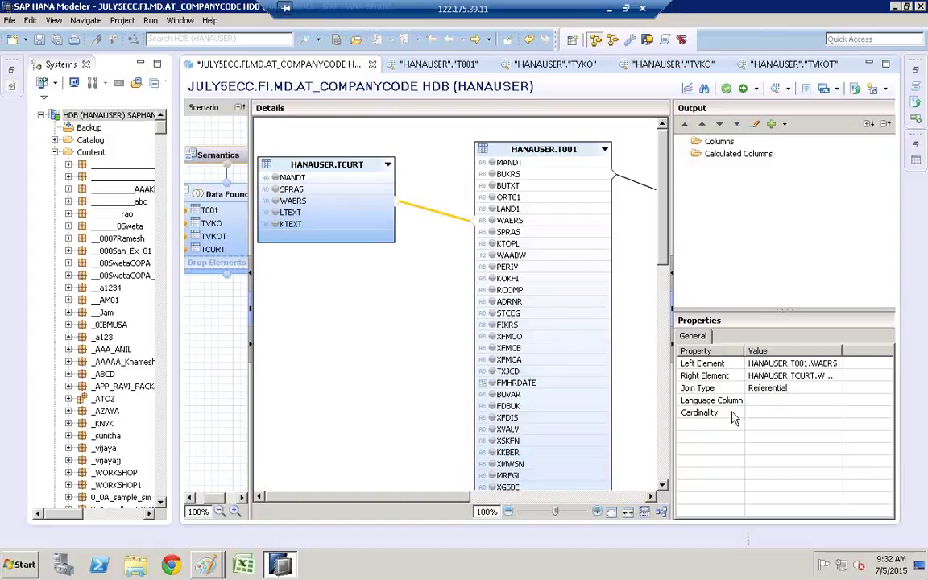
click(774, 387)
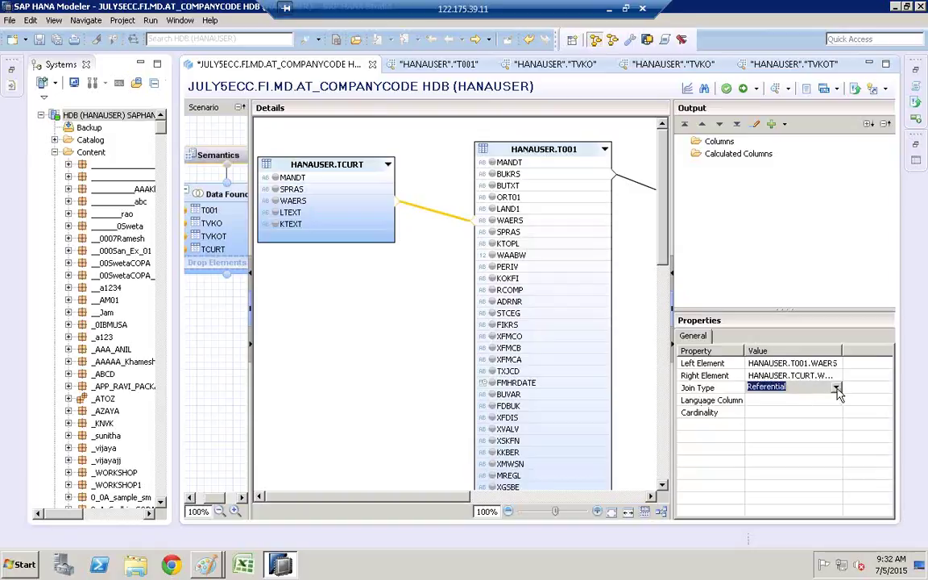
click(836, 387)
click(788, 437)
click(792, 444)
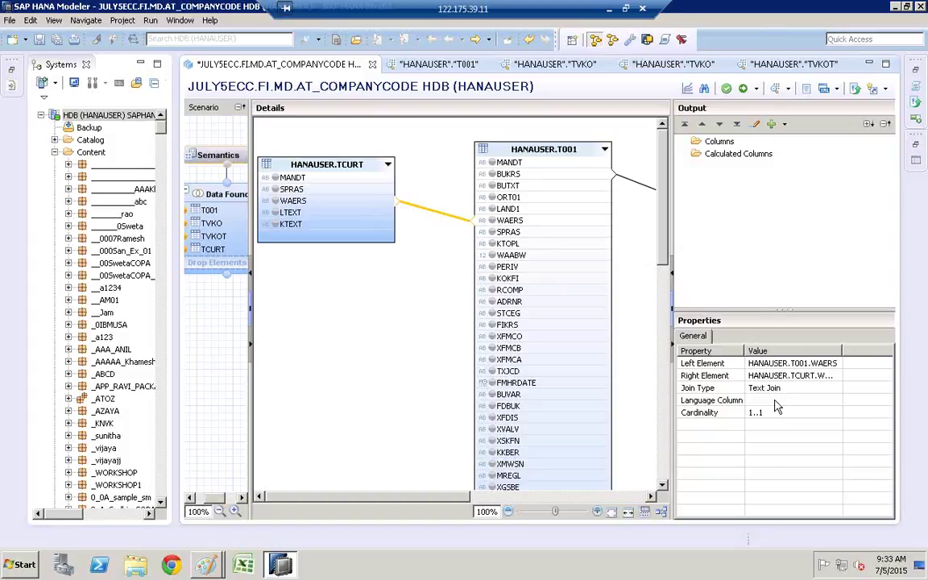
Set the language column of the T001–TCURT text join to SPRAS
click(776, 401)
click(836, 400)
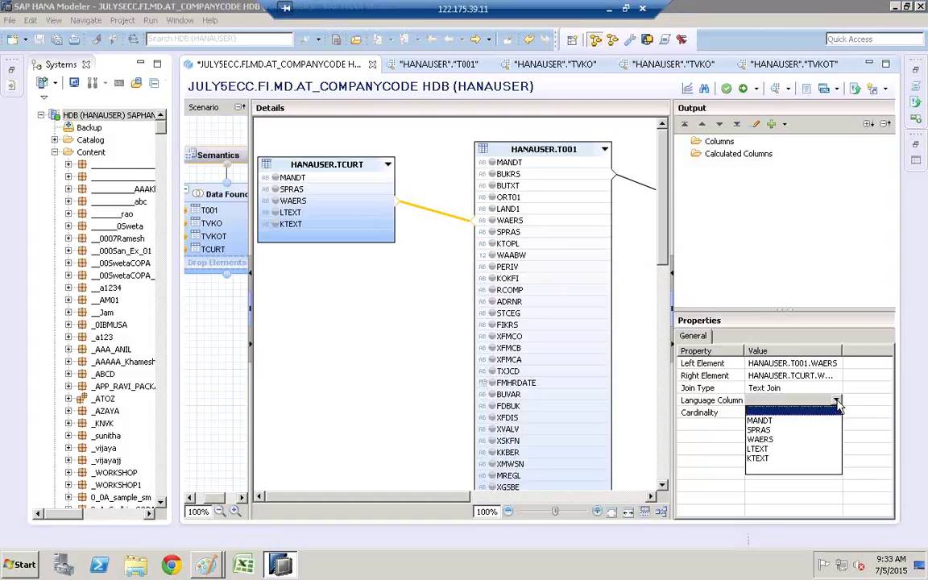
click(769, 430)
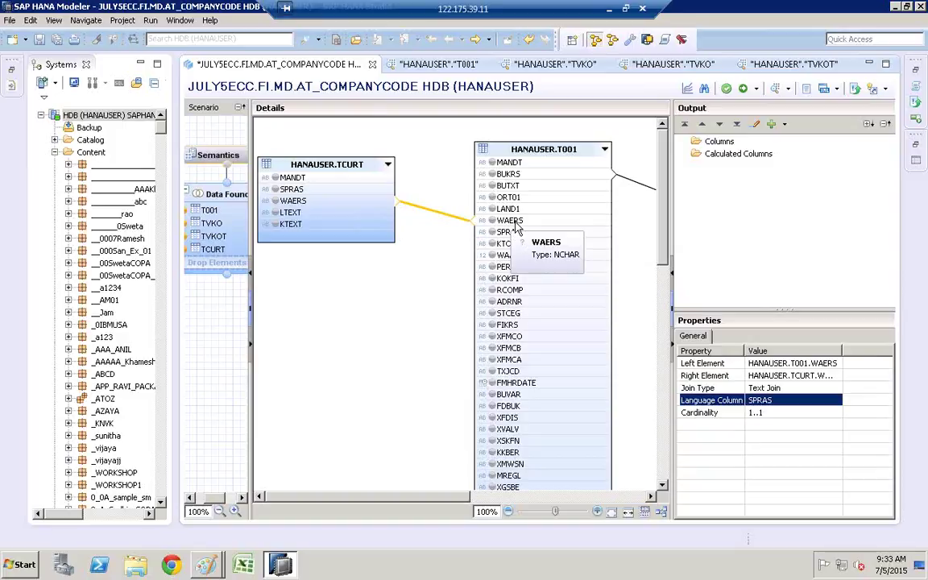
Preview the raw data of table T001 and filter it on BUKRS equal to 1000
click(525, 149)
right_click(538, 151)
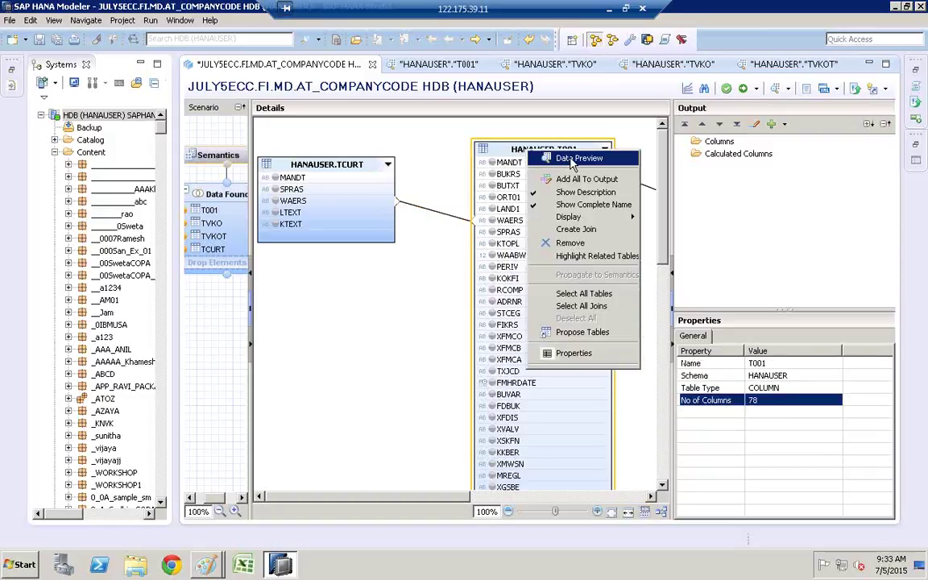
click(575, 159)
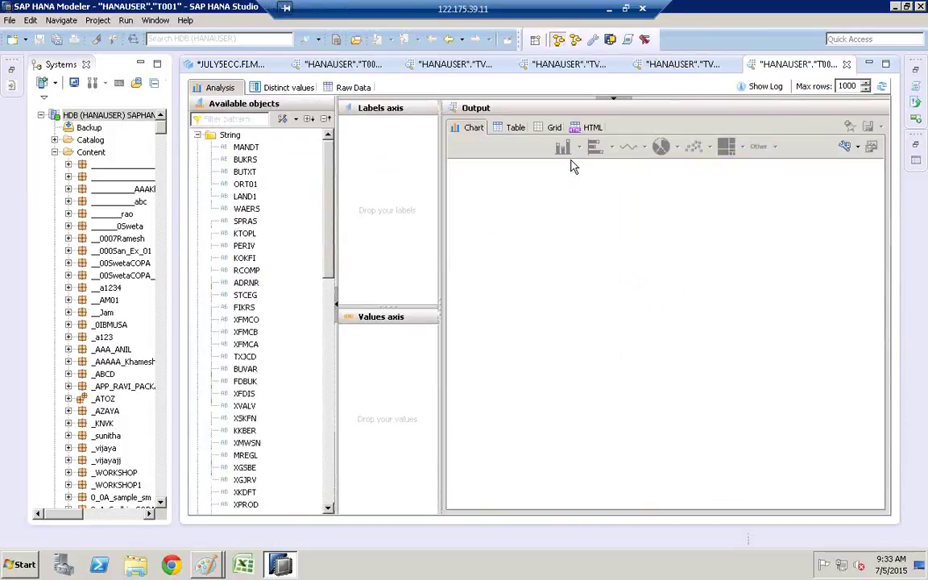
click(355, 88)
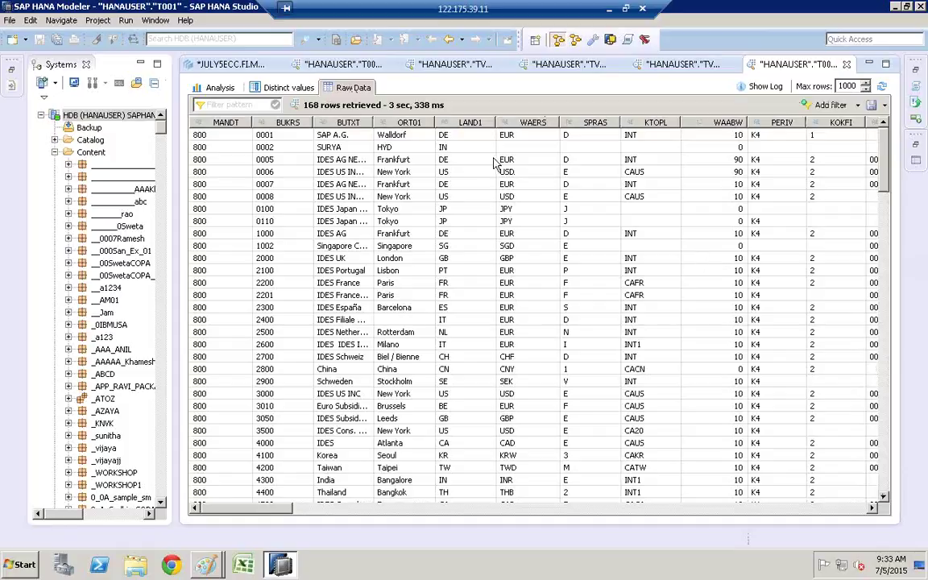
click(859, 107)
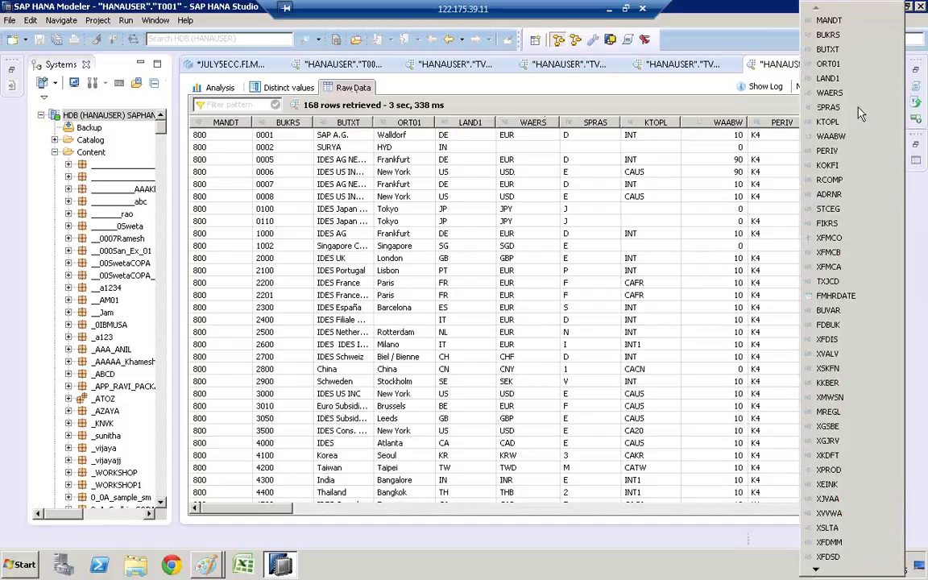
click(830, 35)
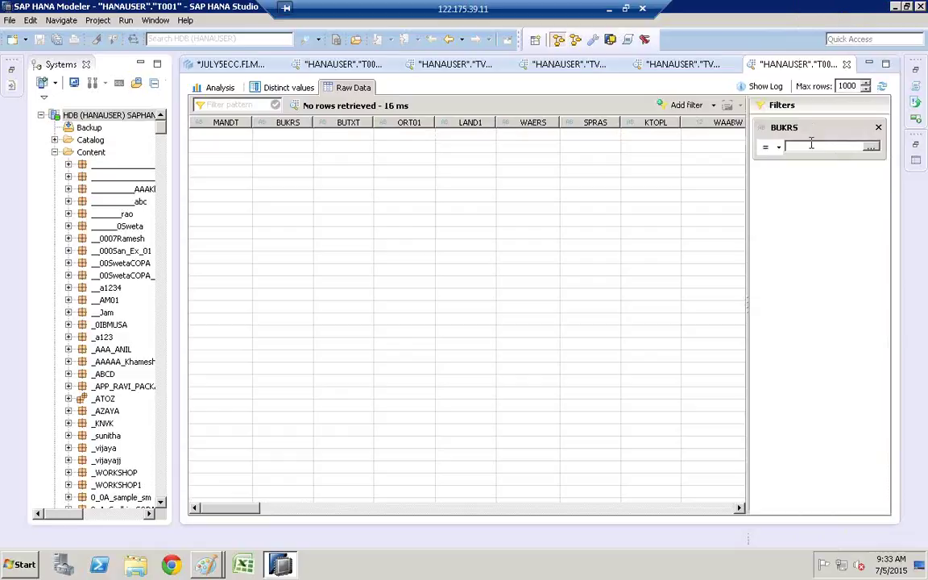
text(1000)
key(Return)
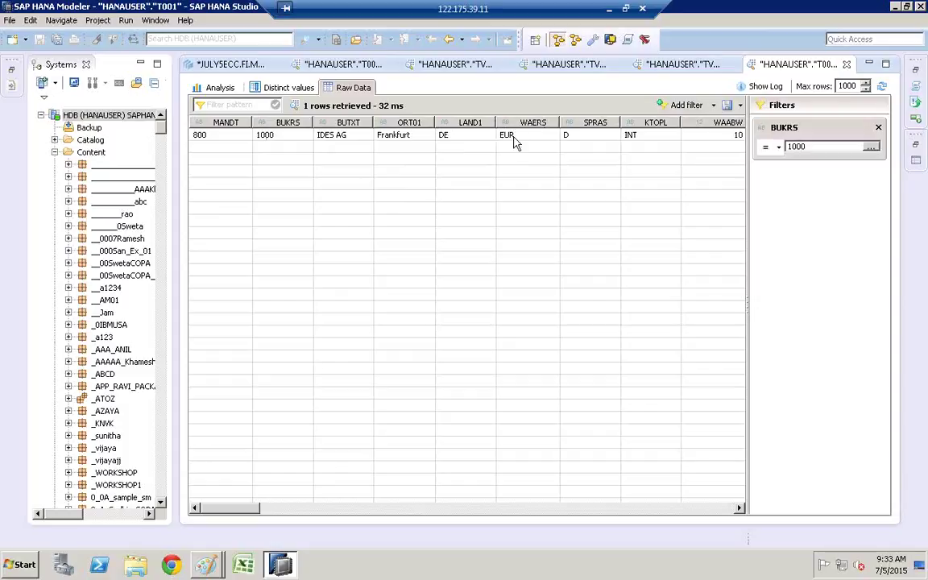
Return to the attribute view, preview the raw data of table TCURT and filter it on WAERS equal to EUR
click(449, 42)
click(329, 166)
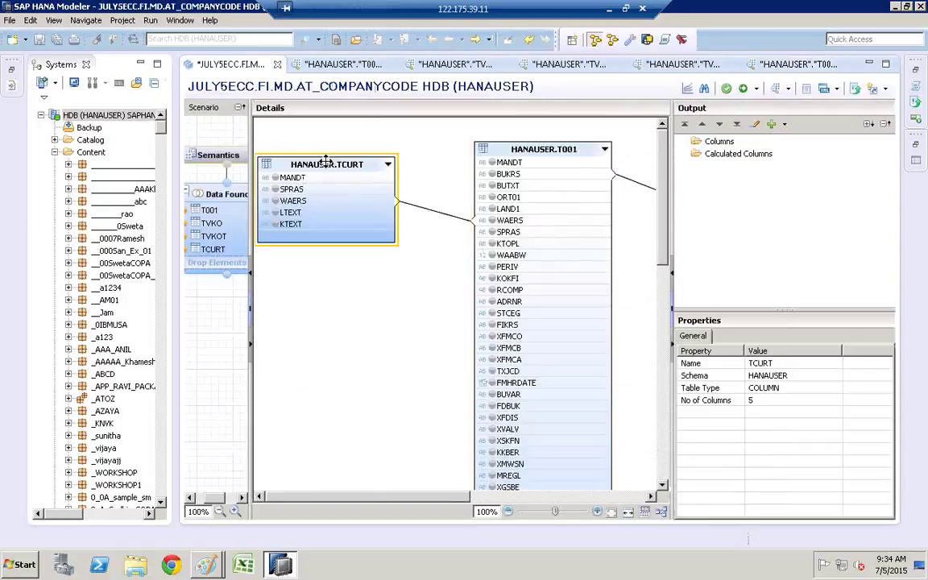
right_click(329, 167)
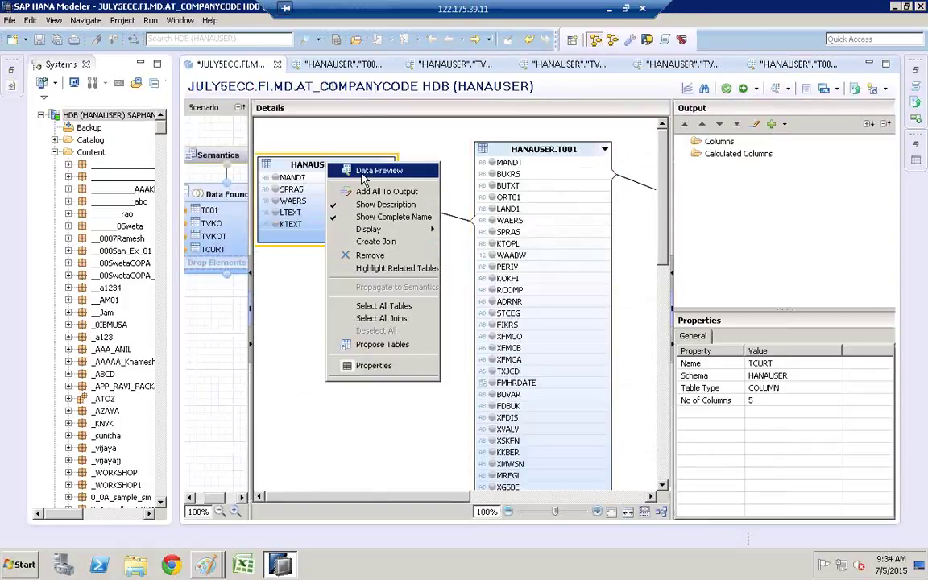
click(364, 171)
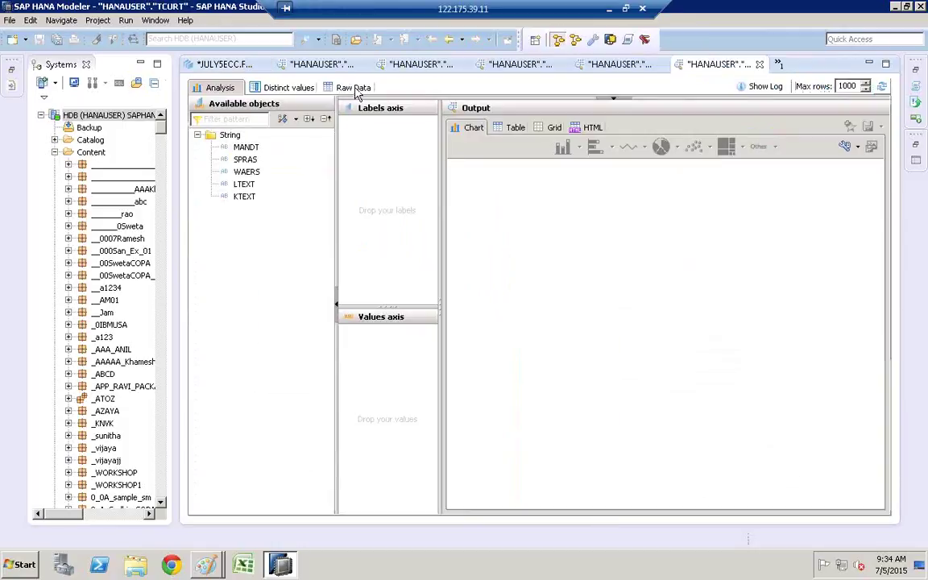
click(354, 89)
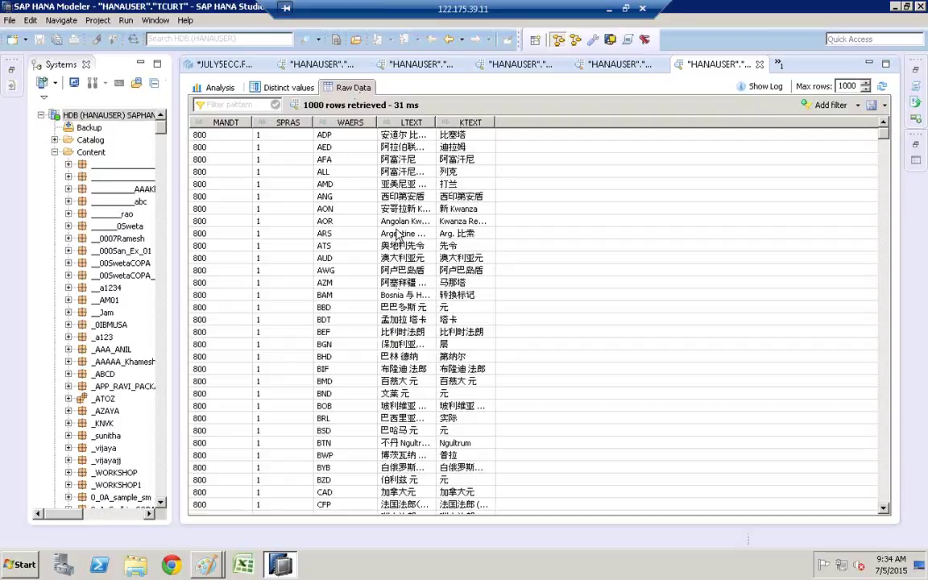
click(859, 113)
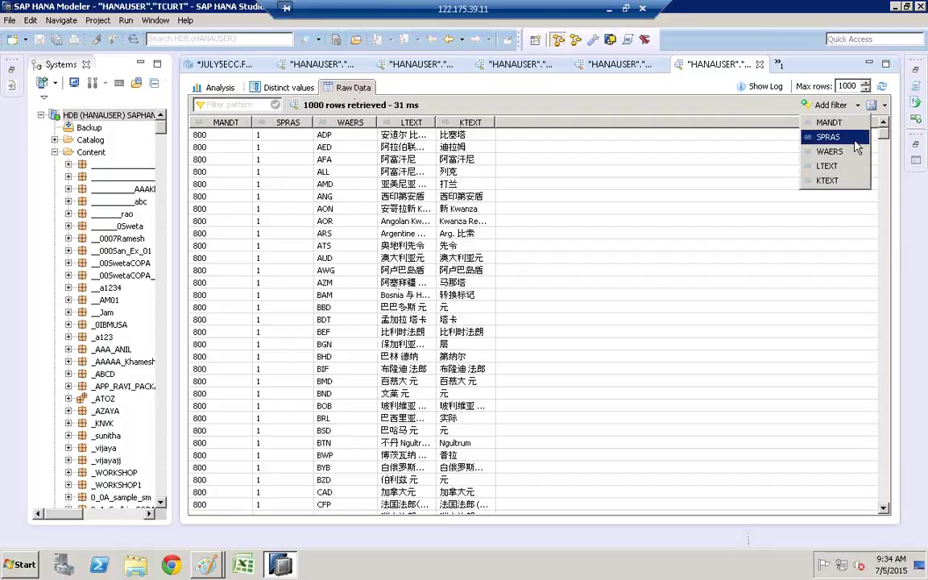
click(830, 151)
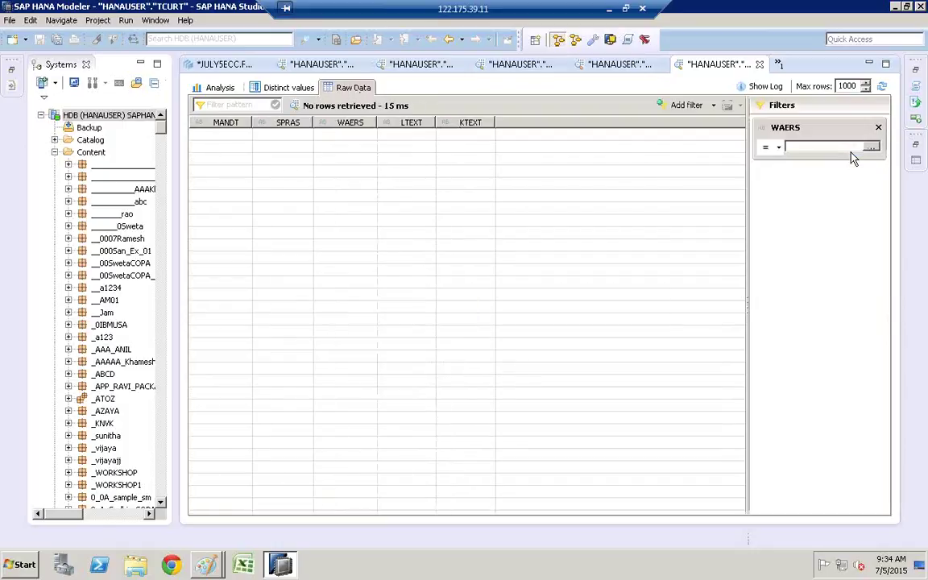
text(EUR)
key(Return)
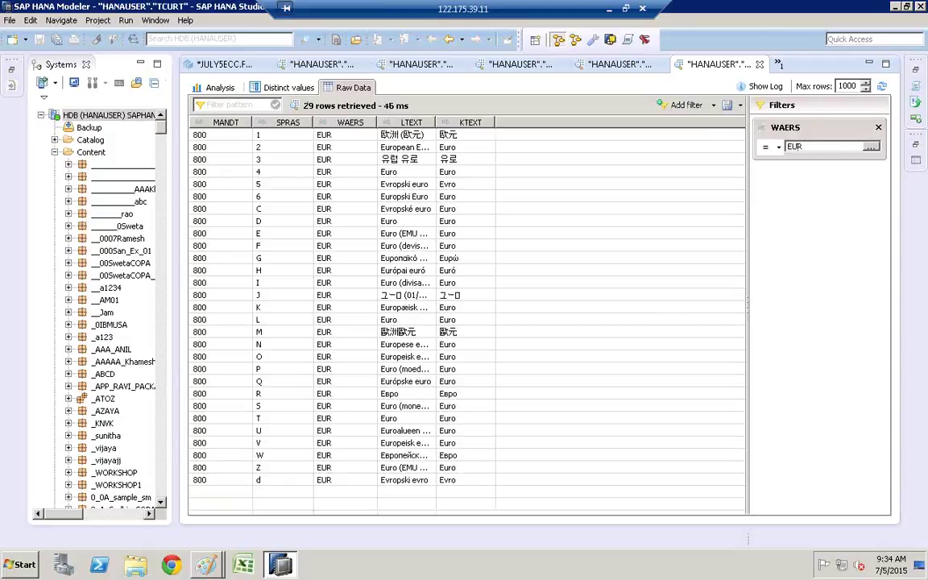
Add a SPRAS filter with the value E to the TCURT preview and widen the LTEXT column to fit its text
click(714, 105)
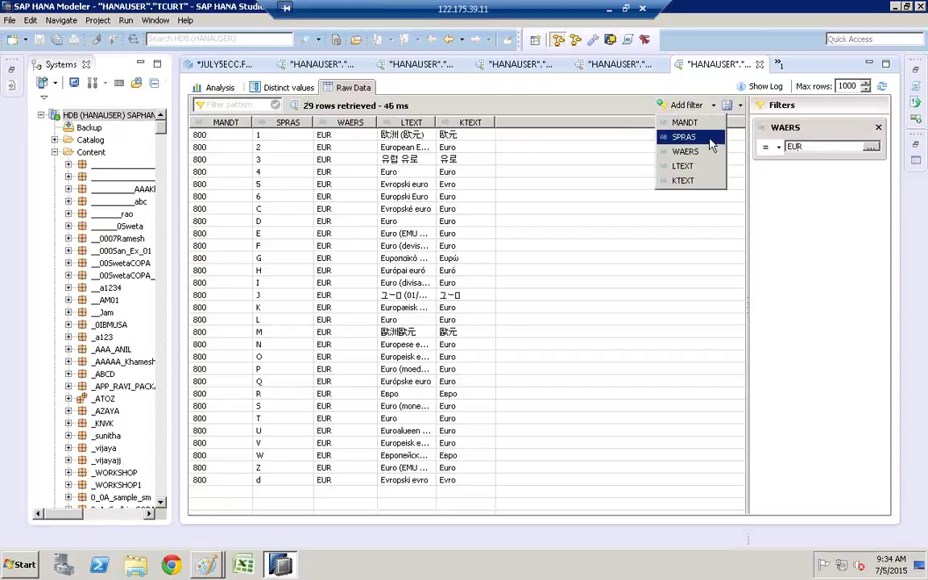
click(711, 139)
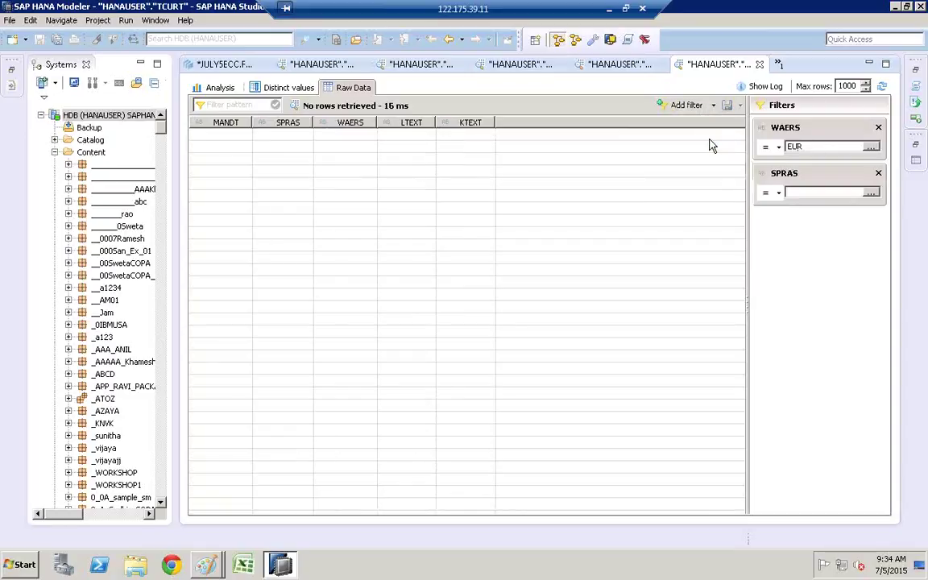
click(871, 193)
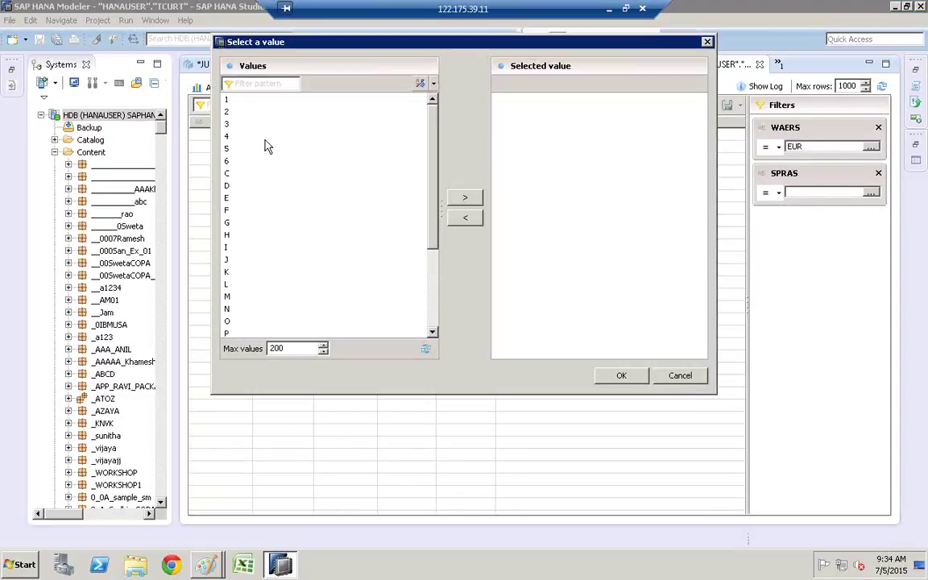
click(228, 200)
click(465, 197)
click(621, 376)
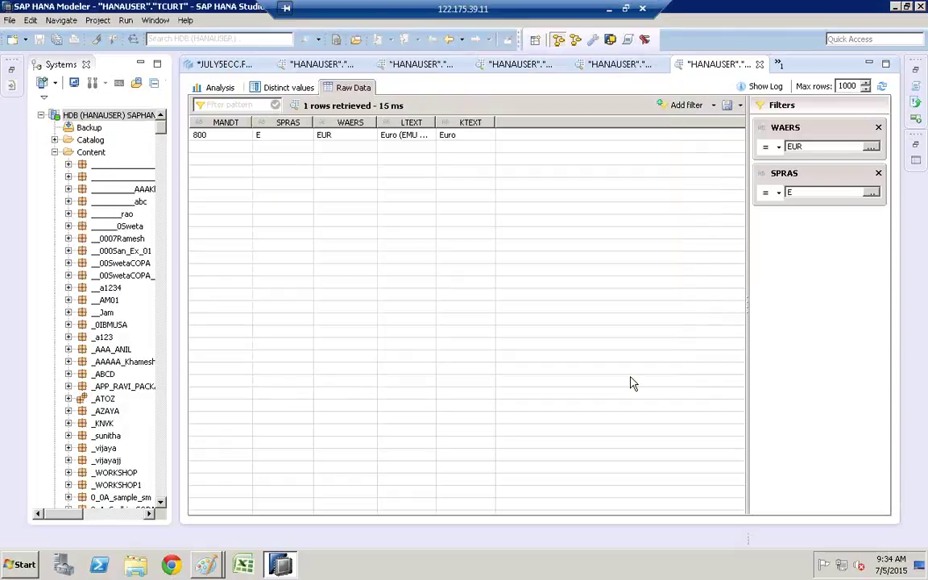
double_click(436, 123)
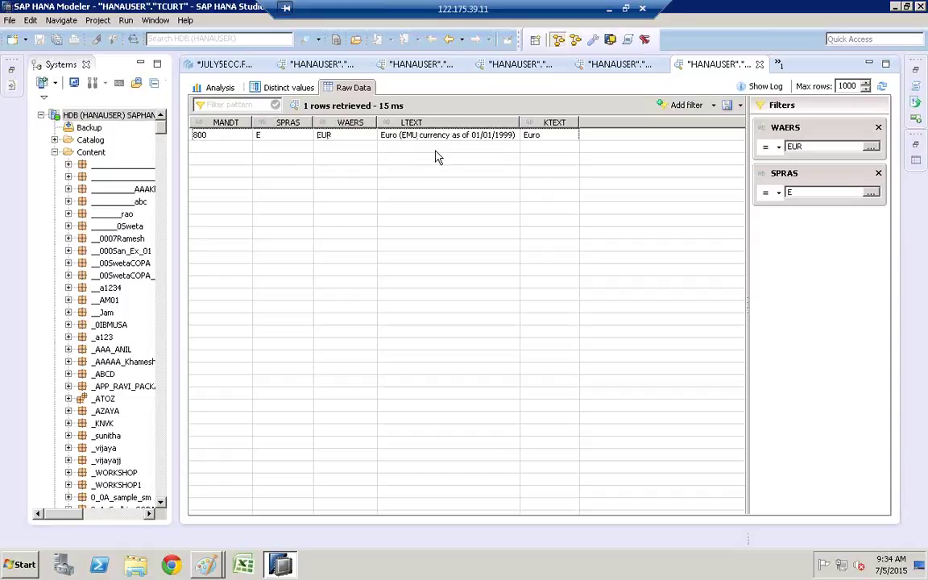
Return to the AT_COMPANYCODE view and enlarge the join diagram area by narrowing the Output, Systems and Scenario panes
click(451, 44)
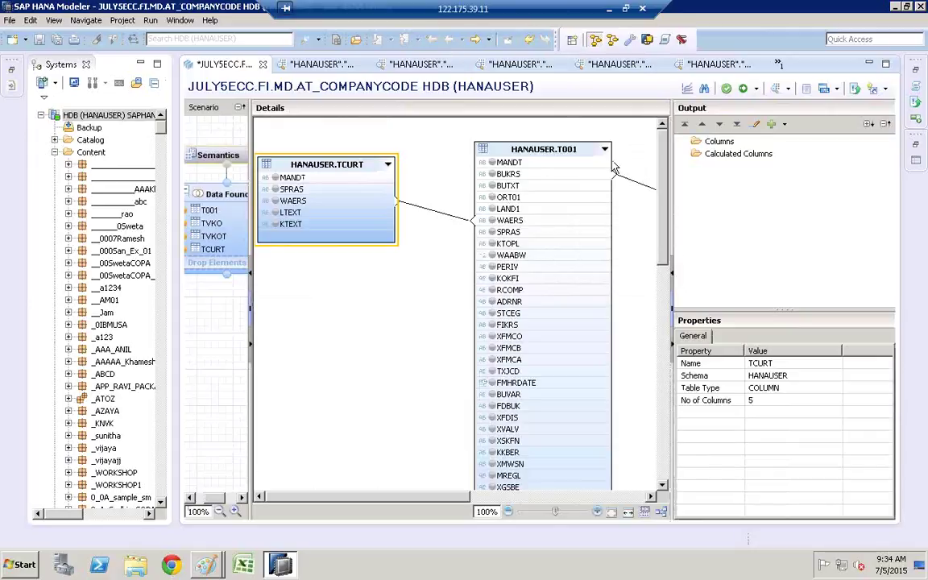
drag(672, 192, 832, 242)
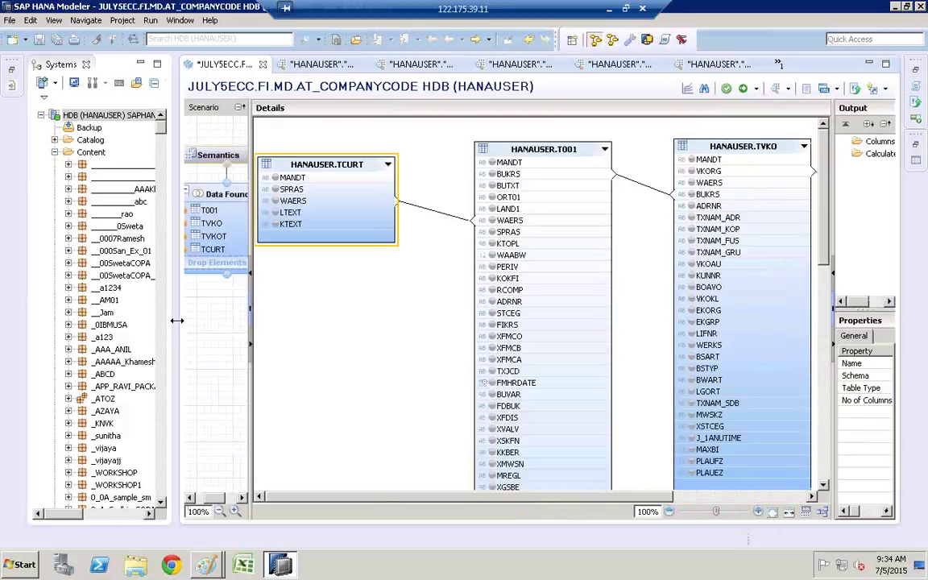
drag(175, 321, 114, 323)
drag(191, 403, 156, 390)
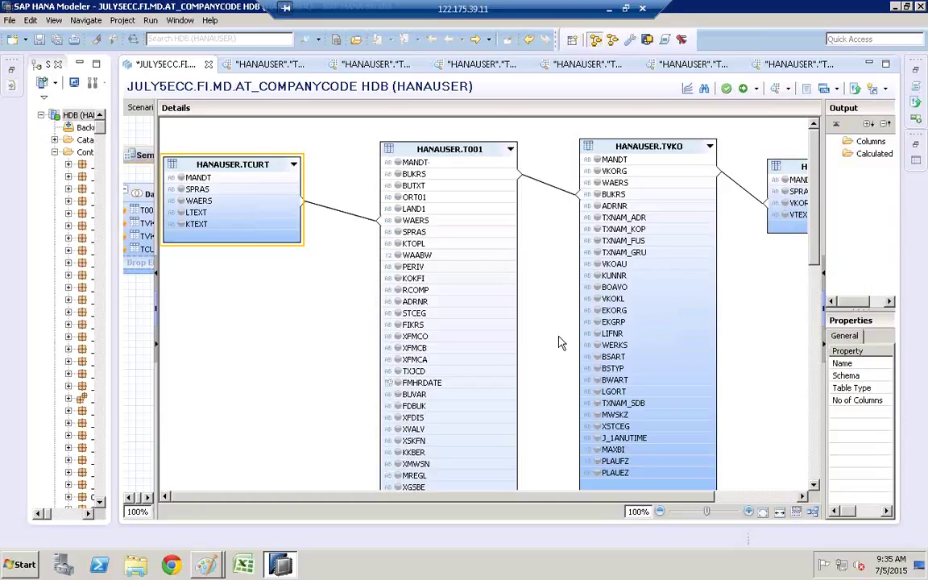
drag(115, 302, 48, 295)
Add BUKRS and BUTXT from T001 and VKORG from TVKO to the output columns
click(397, 174)
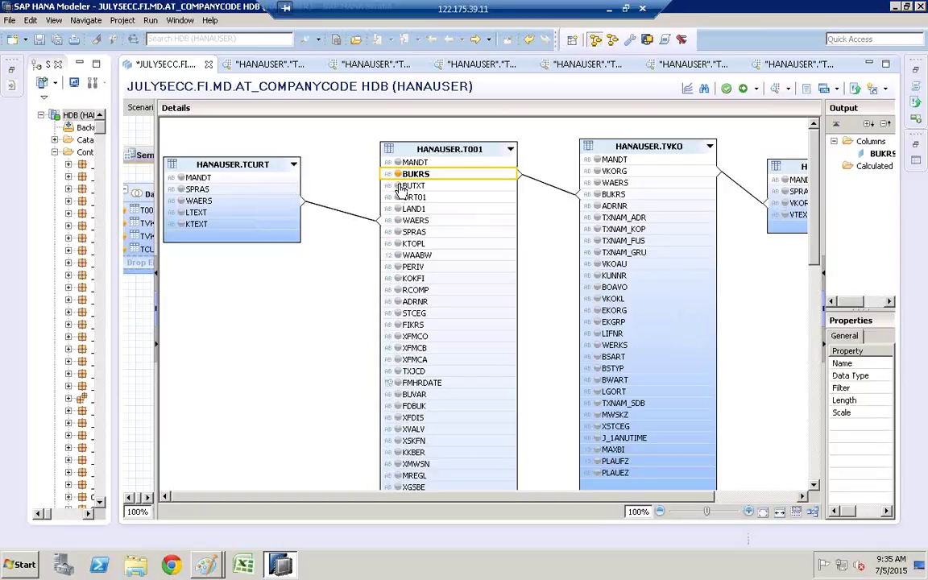
click(398, 186)
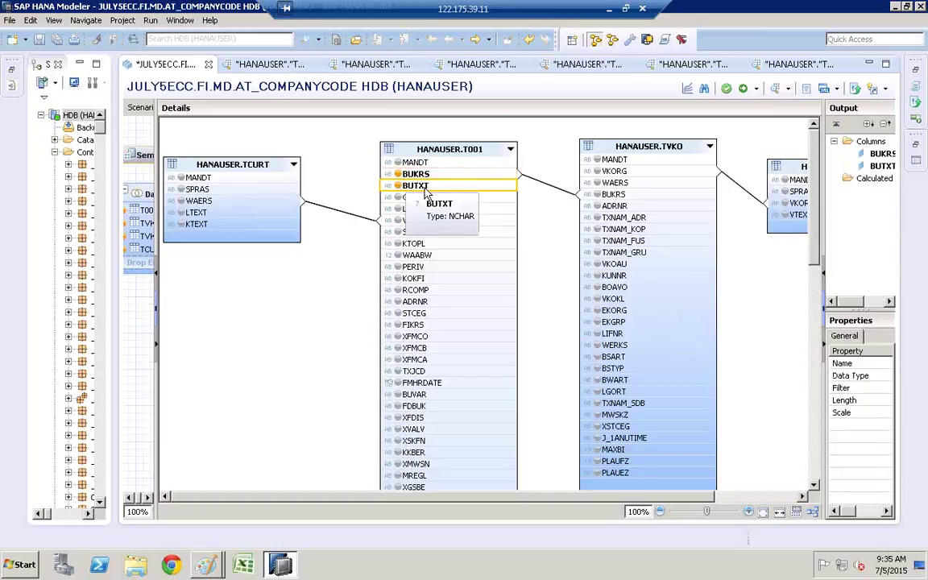
click(598, 170)
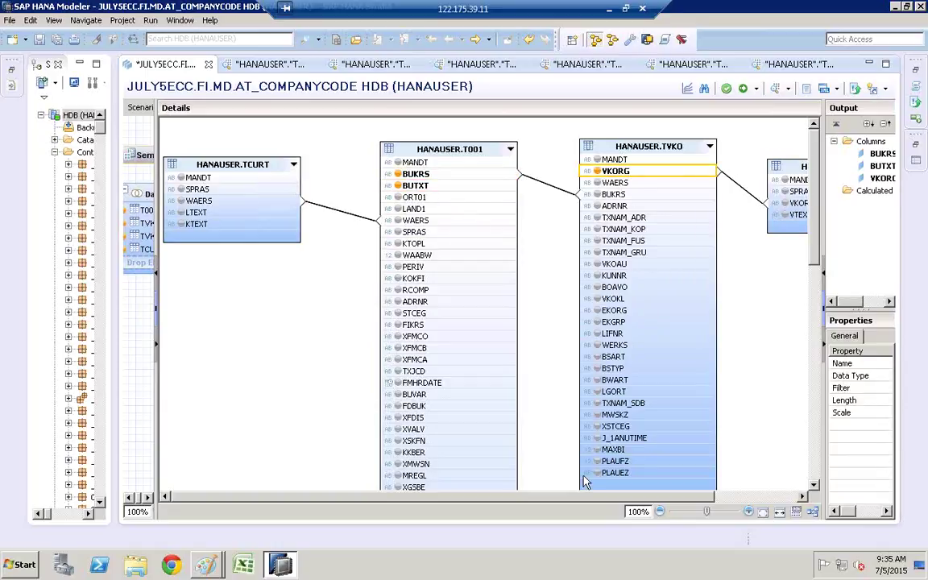
Widen the Output pane and add VTEXT from TVKOT to the output columns
scroll(586, 290, right, 3)
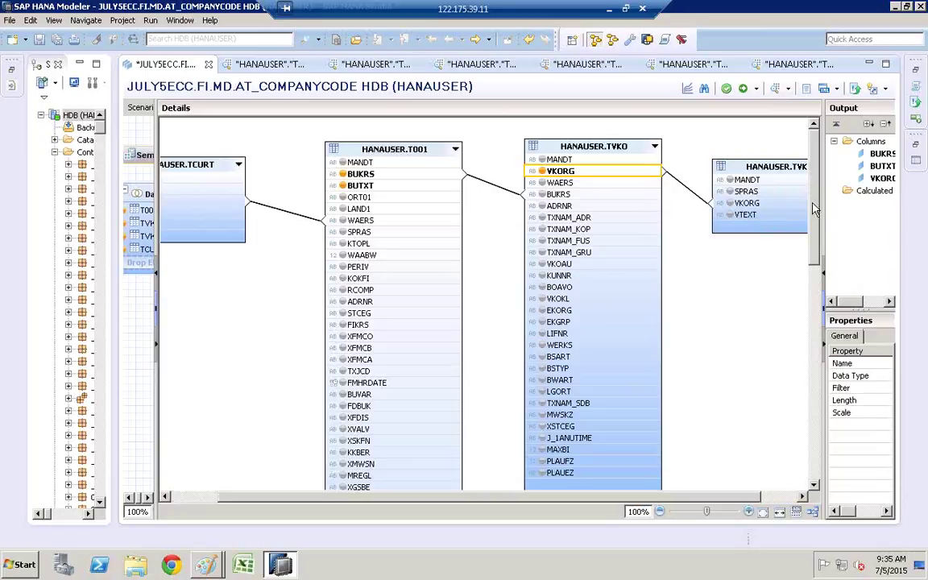
drag(766, 201, 841, 130)
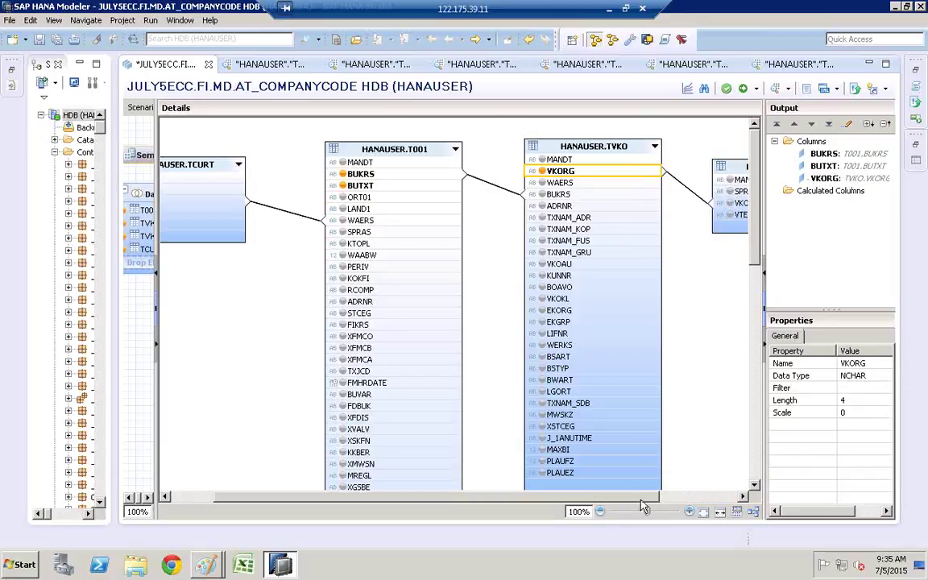
scroll(628, 387, right, 3)
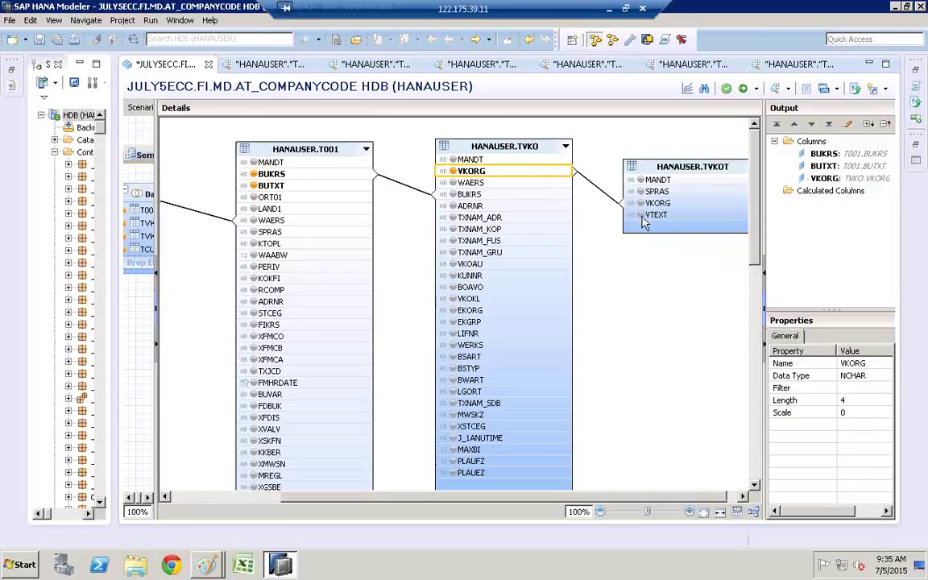
click(641, 216)
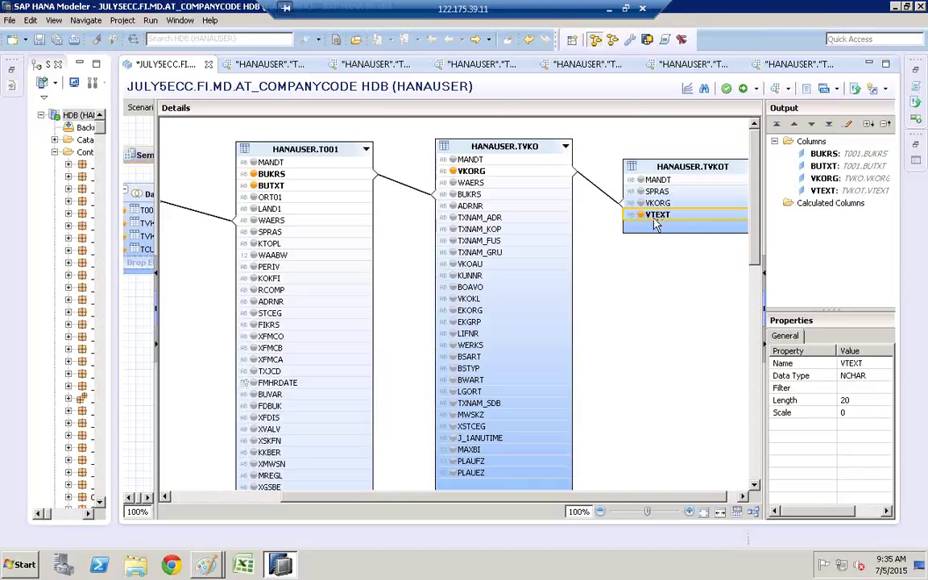
Add WAERS from T001 and LTEXT from TCURT to the output columns
drag(522, 501, 414, 501)
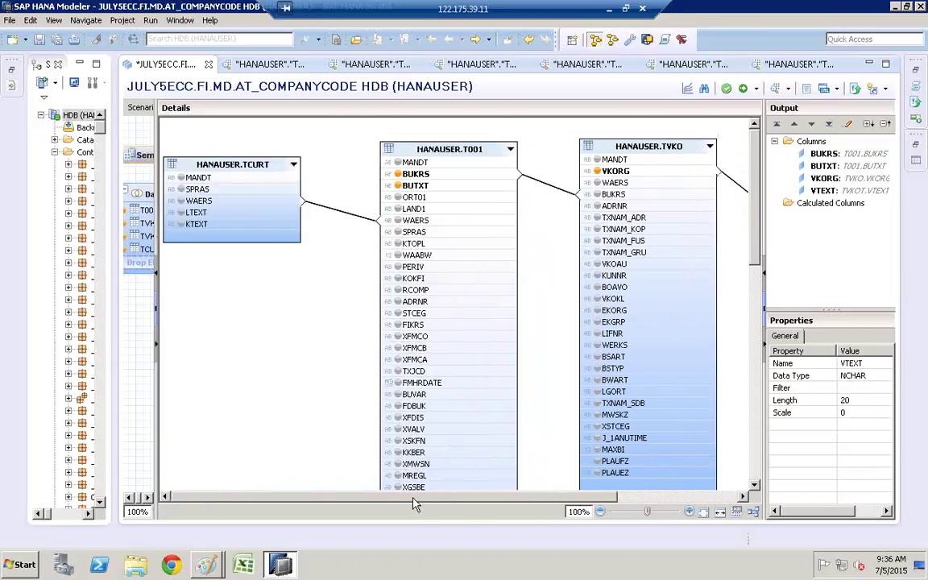
click(397, 220)
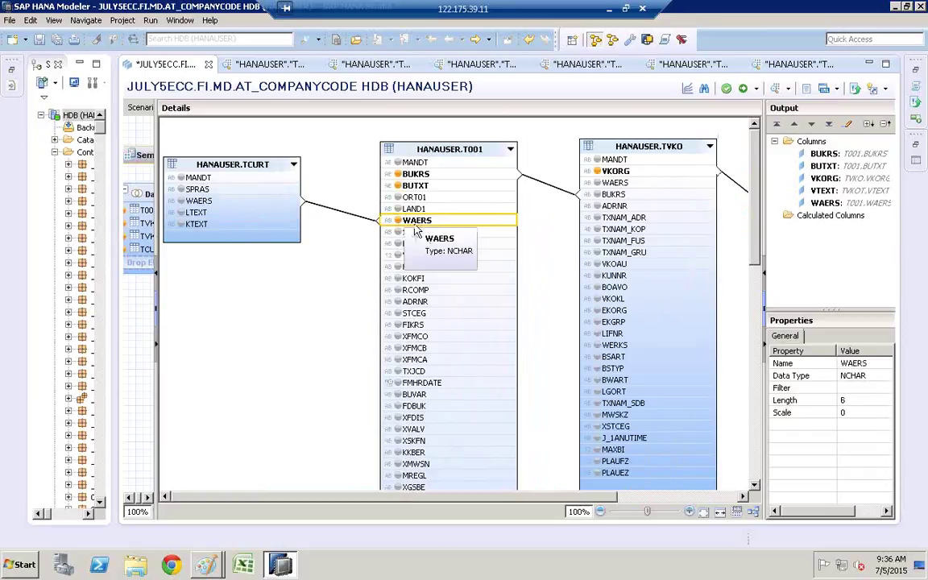
click(181, 214)
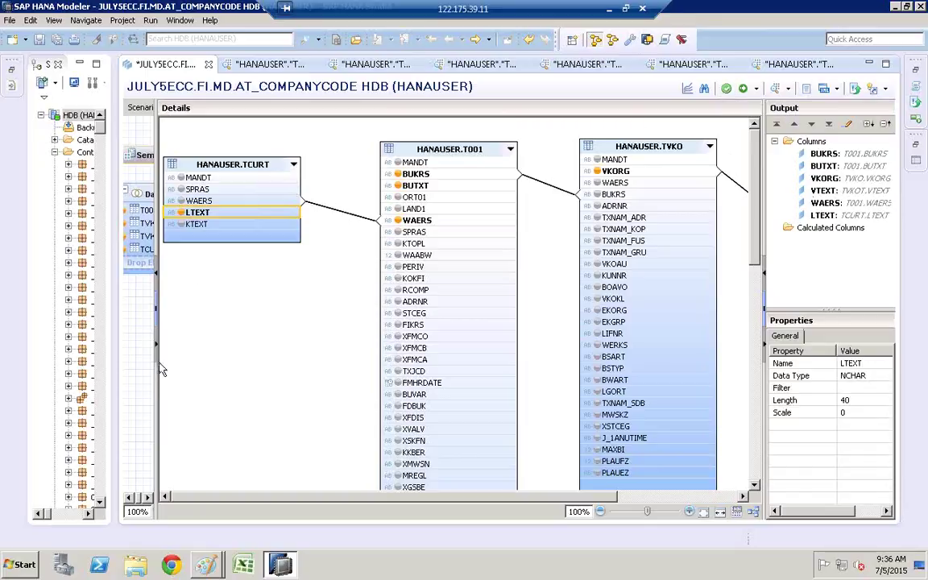
Widen the Scenario pane, show the Semantics node of AT_COMPANYCODE, and set BUKRS as a Key Attribute
drag(155, 374, 218, 374)
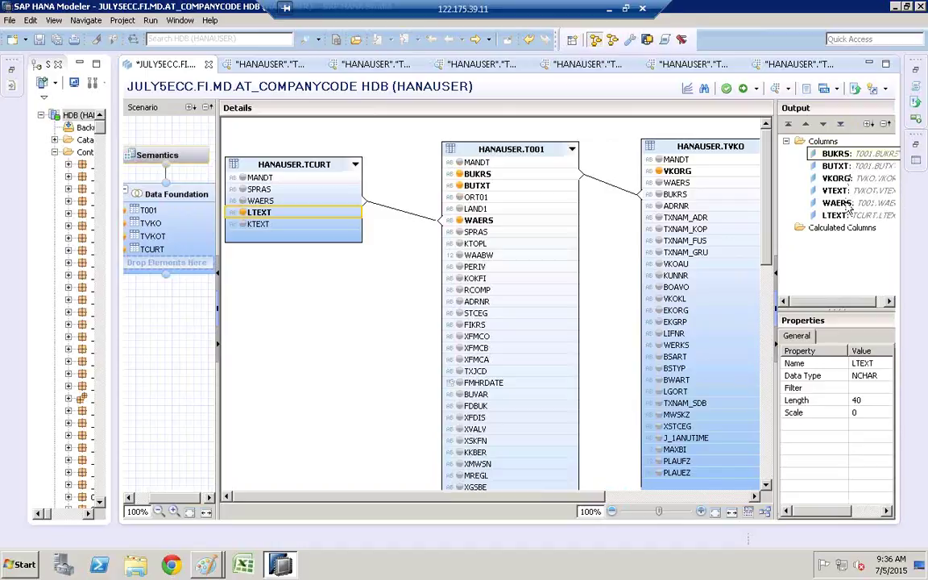
click(165, 158)
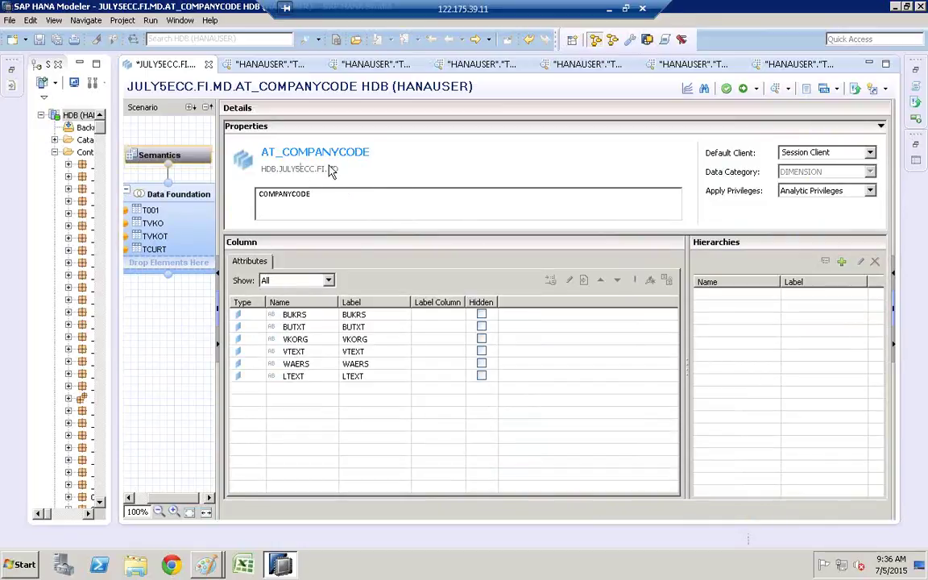
click(247, 315)
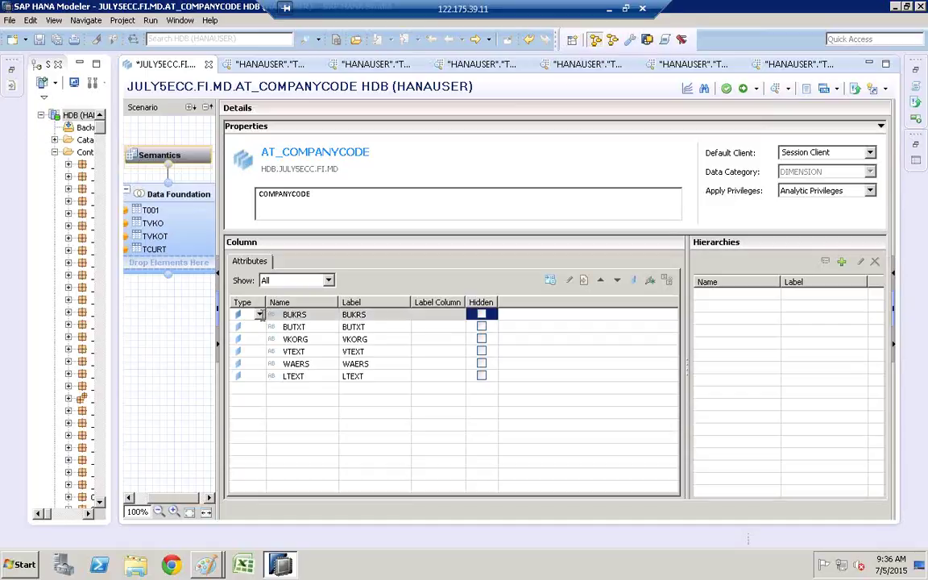
click(259, 315)
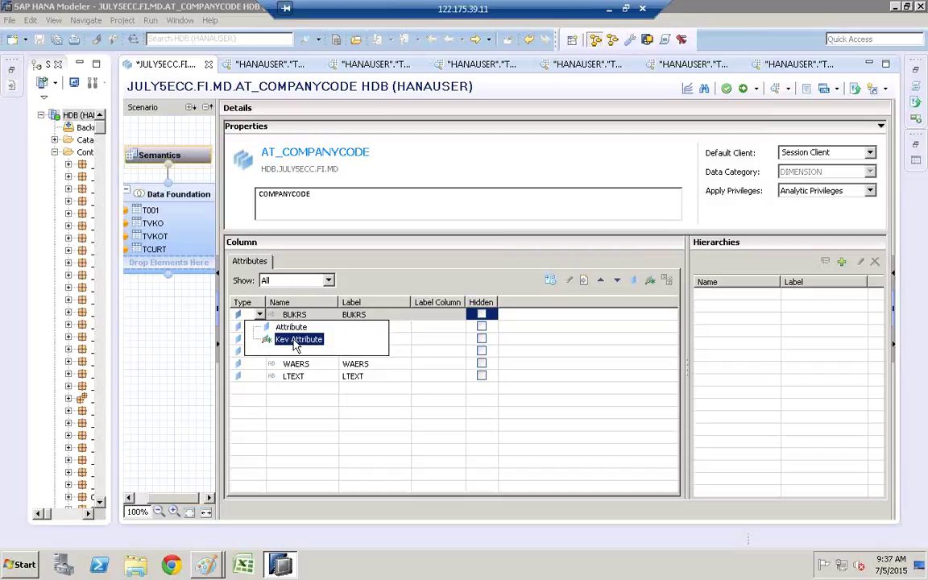
click(296, 344)
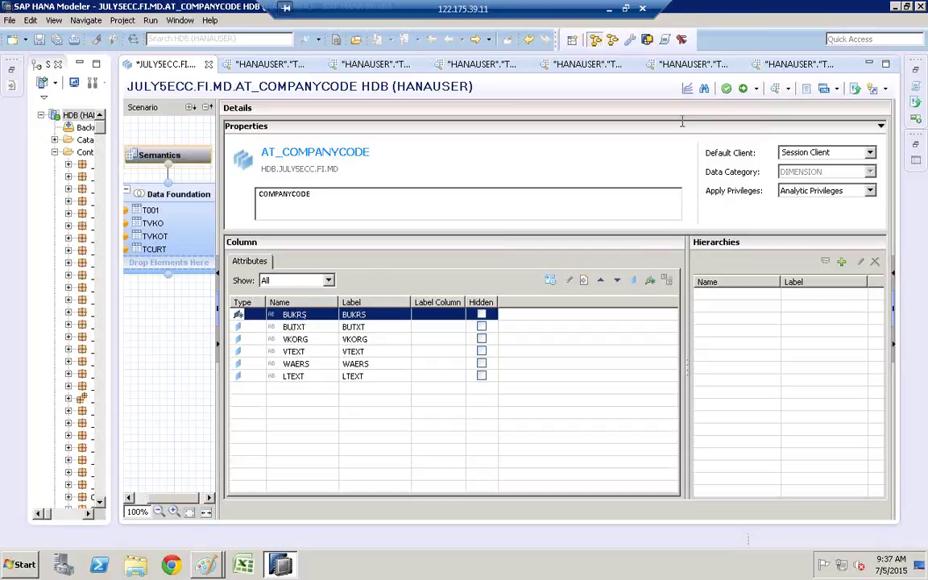
Validate and activate AT_COMPANYCODE, and check the job log for the status of both jobs
click(728, 90)
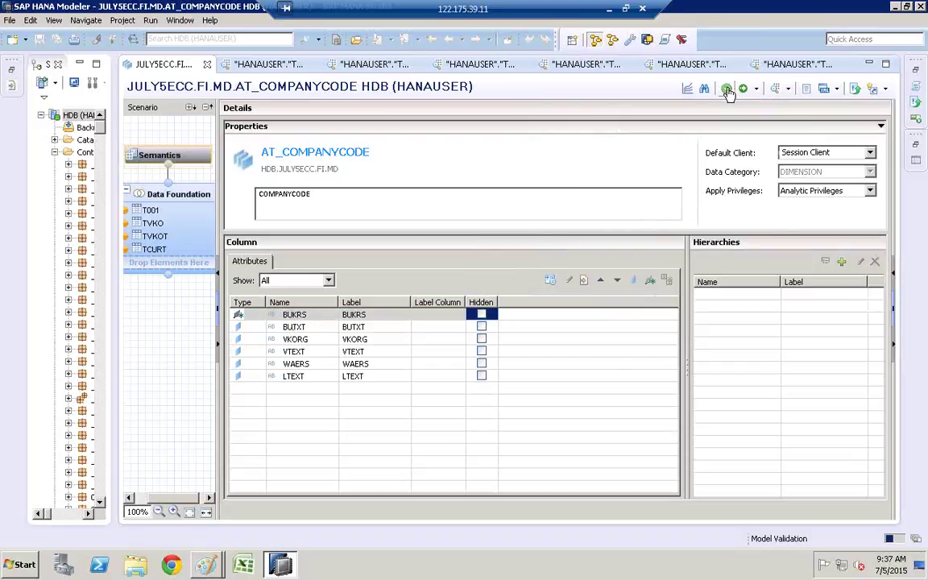
click(746, 91)
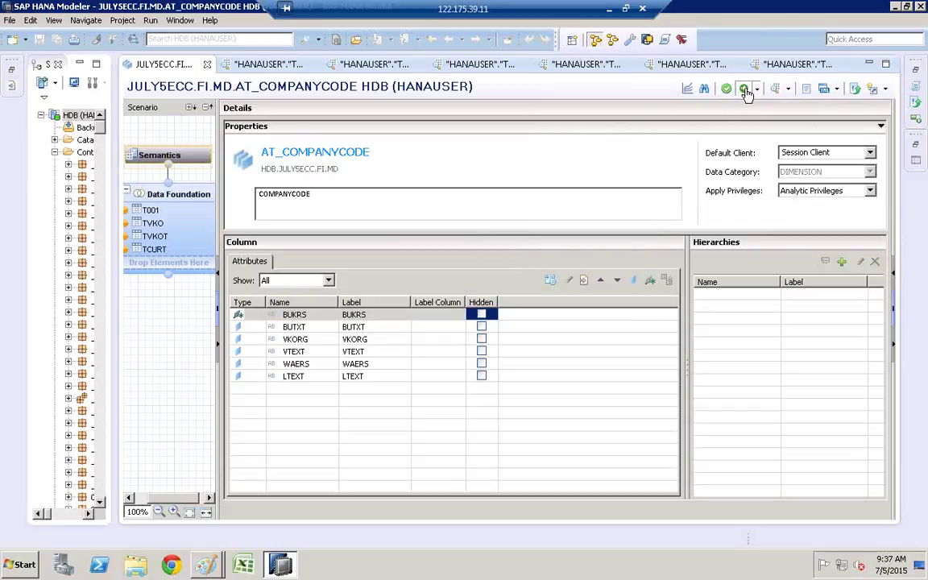
click(917, 74)
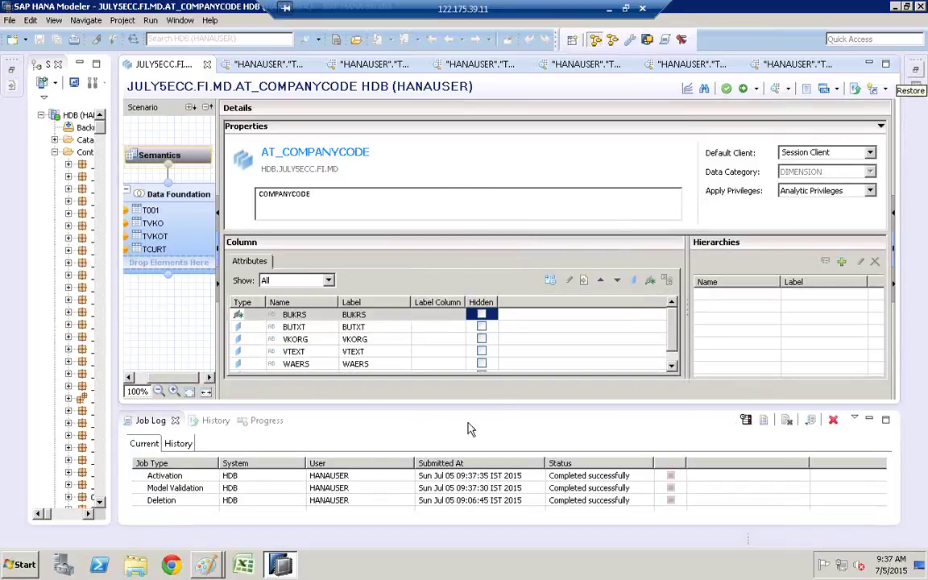
click(188, 477)
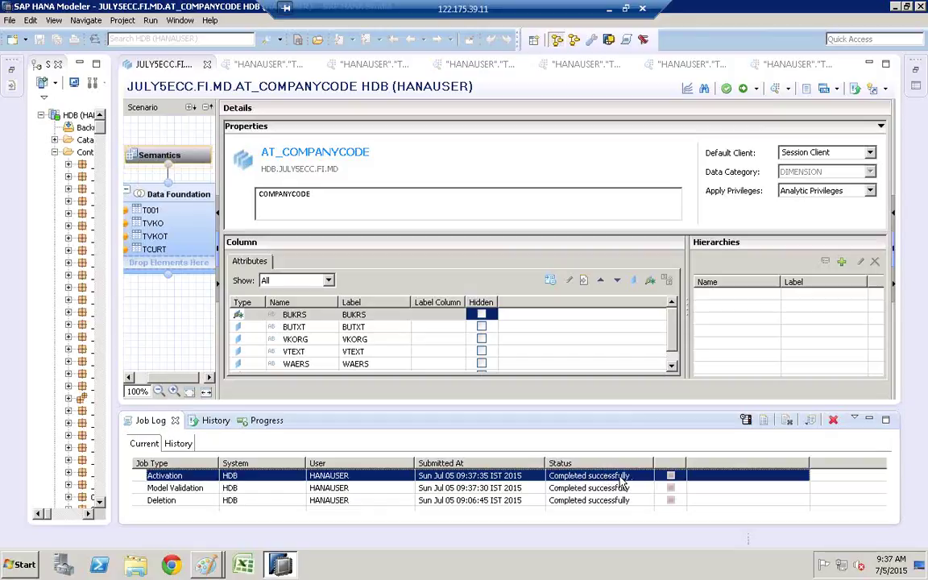
click(872, 422)
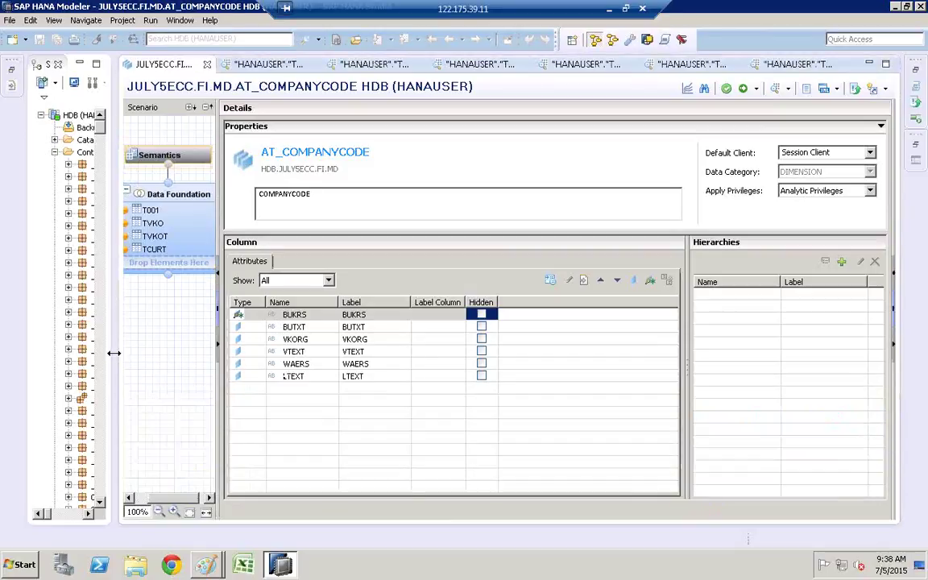
Widen the Systems pane and locate AT_COMPANYCODE in the attribute views of package JULY5ECC > FI > MD
drag(113, 353, 277, 343)
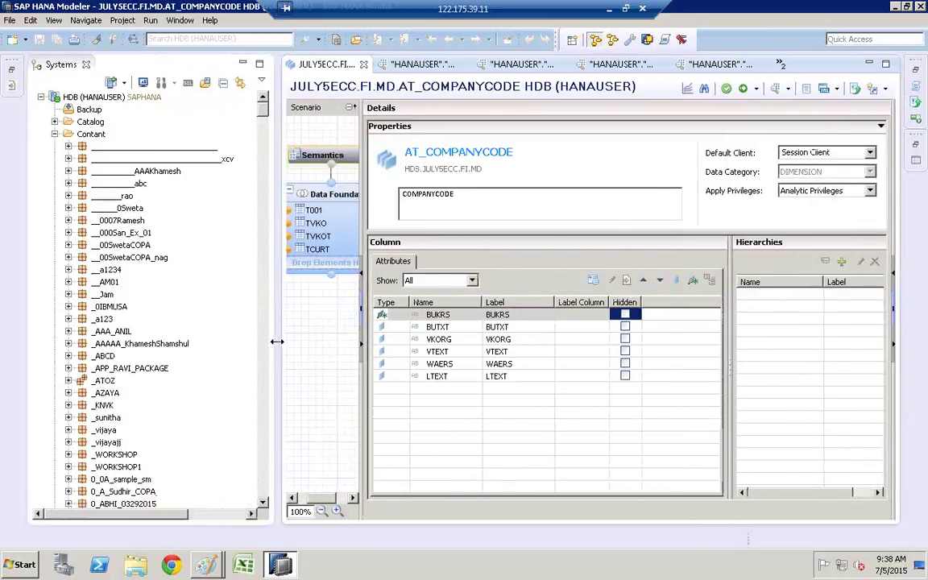
click(120, 260)
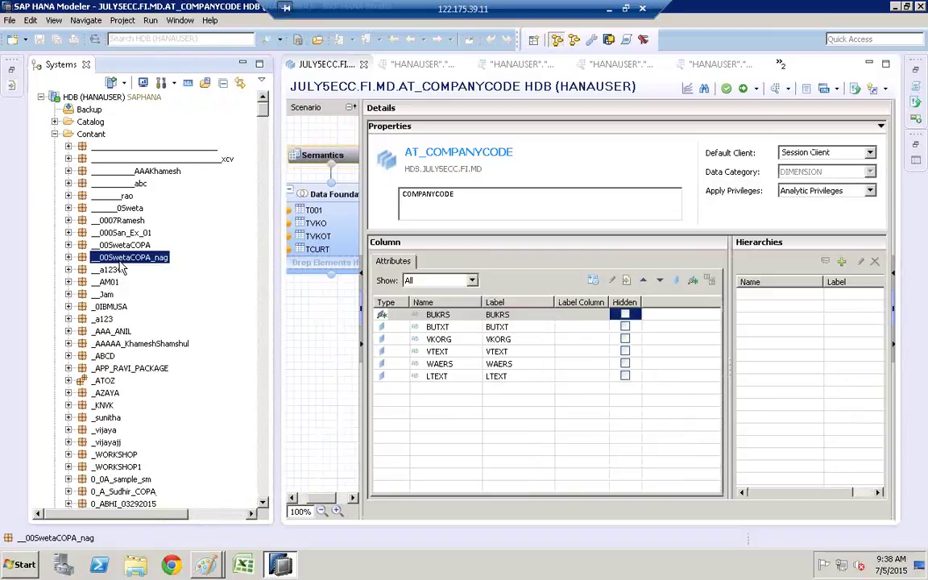
text(ju)
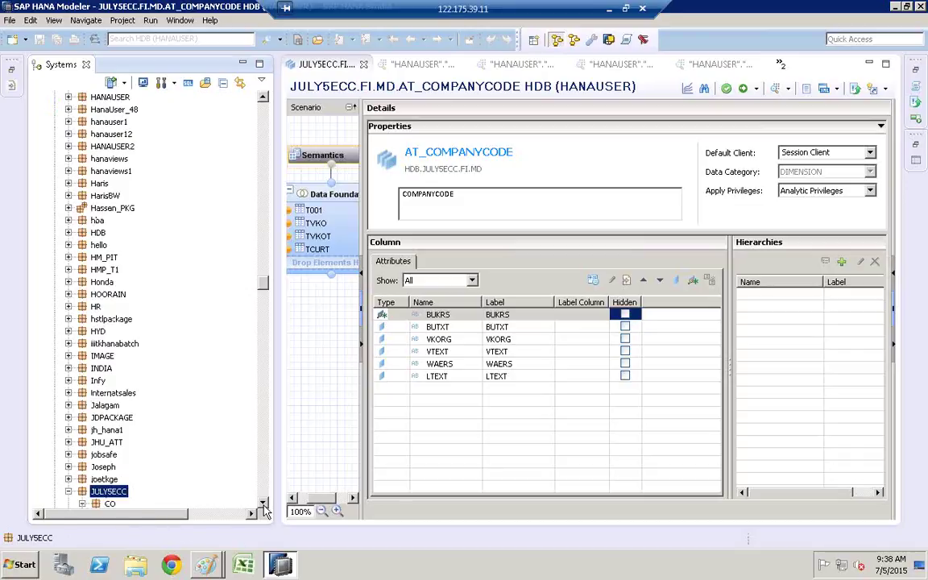
scroll(197, 395, down, 6)
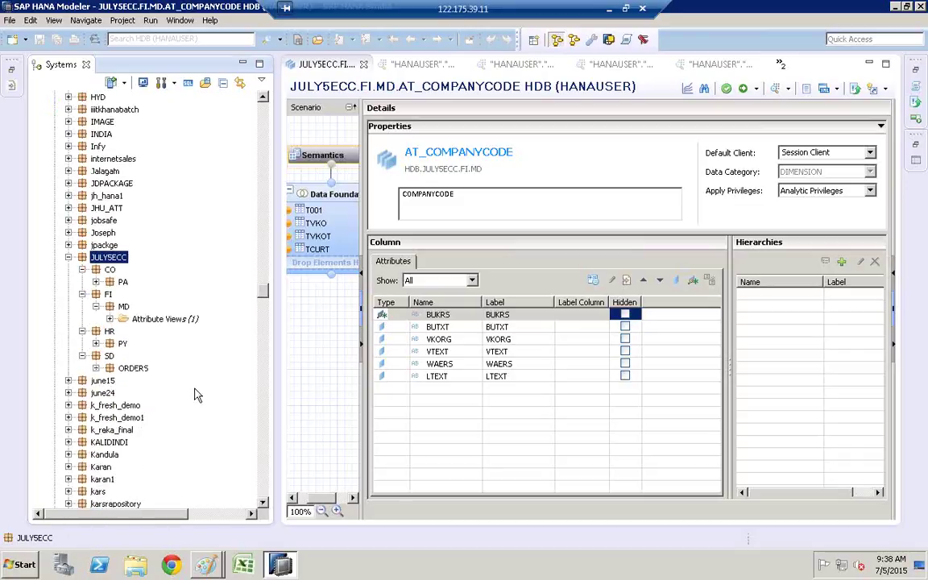
click(110, 319)
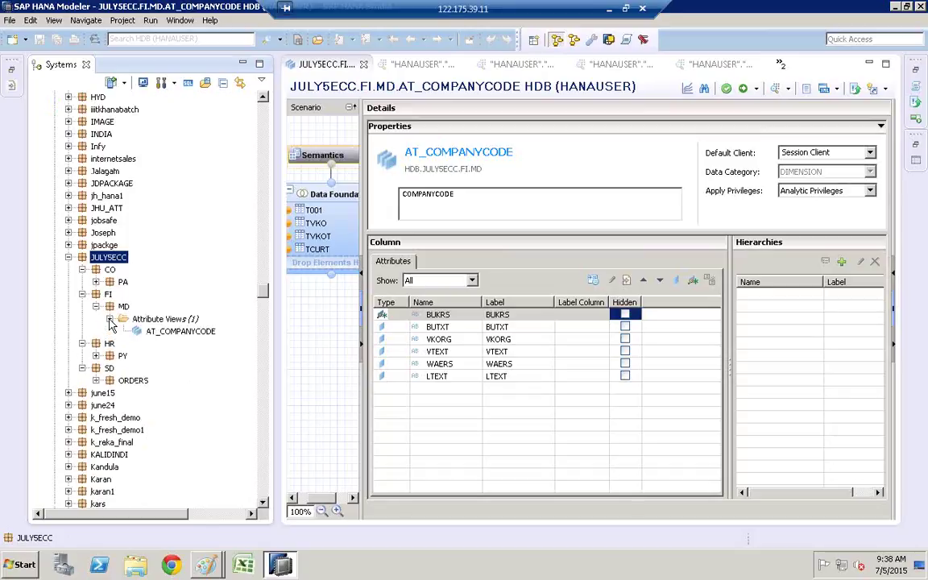
click(167, 337)
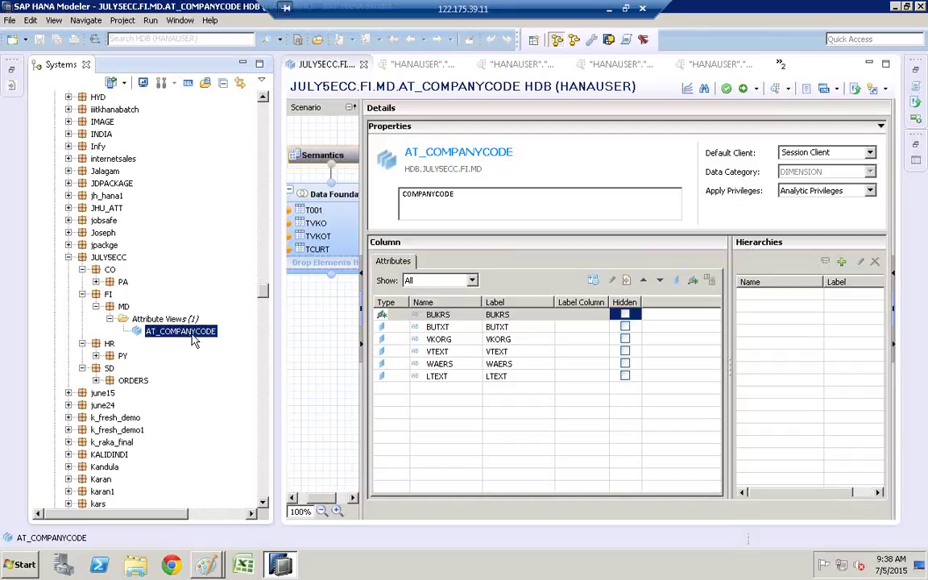
Show the data foundation of AT_COMPANYCODE and preview the view's raw data
click(300, 192)
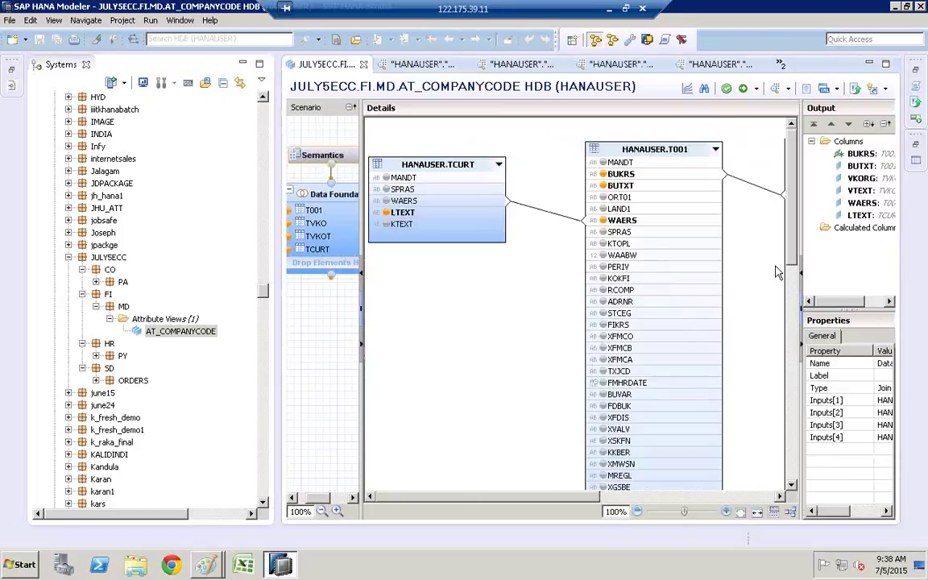
click(178, 335)
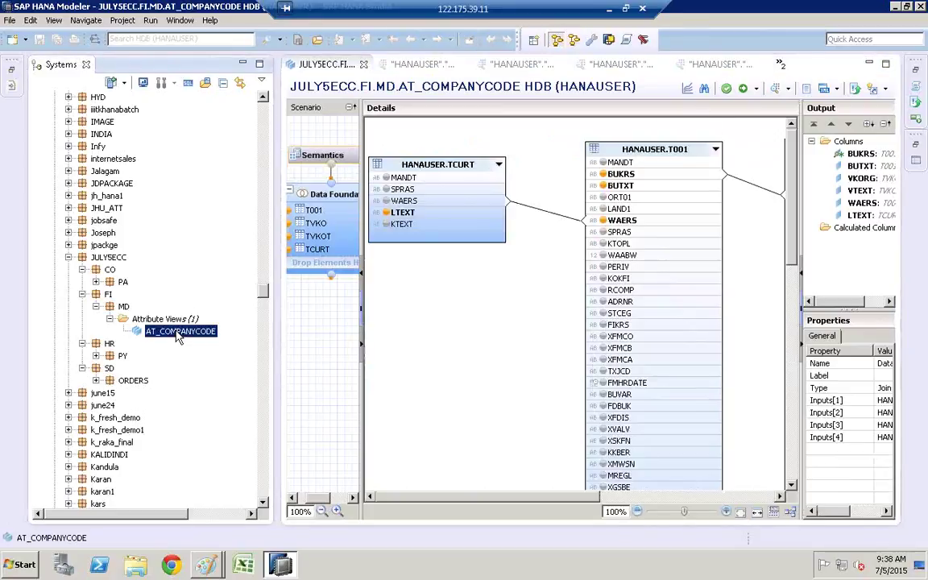
right_click(179, 335)
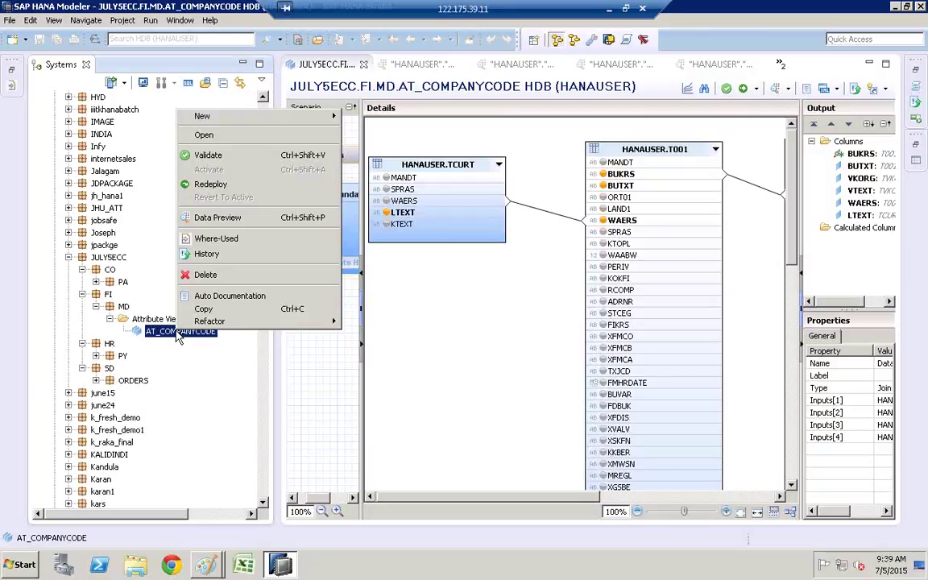
click(234, 221)
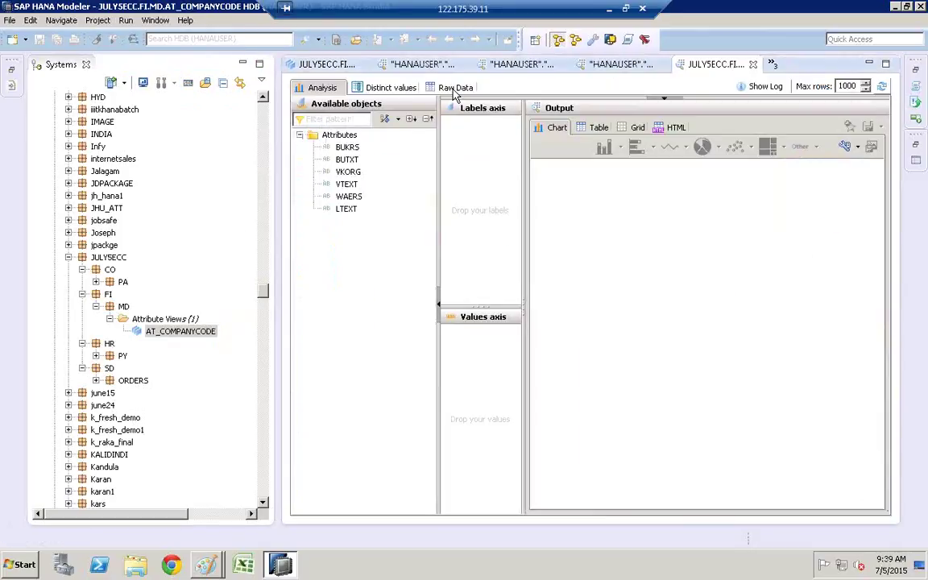
click(454, 89)
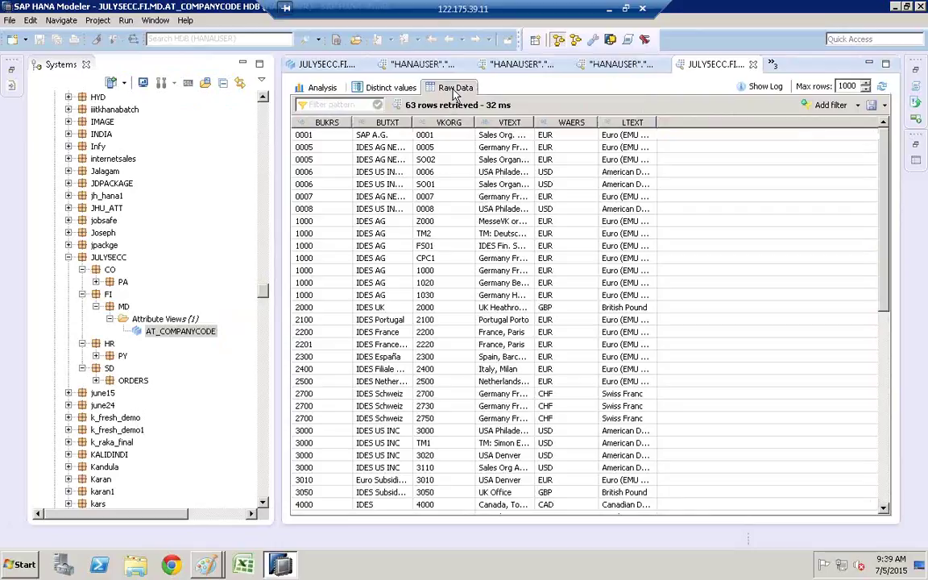
Filter the raw data on BUKRS equal to 1000
click(859, 107)
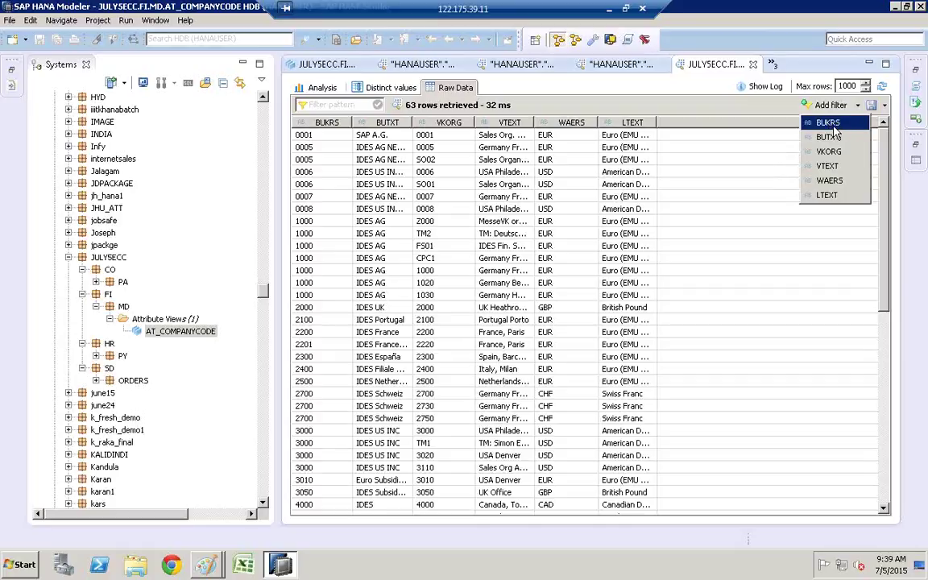
click(834, 124)
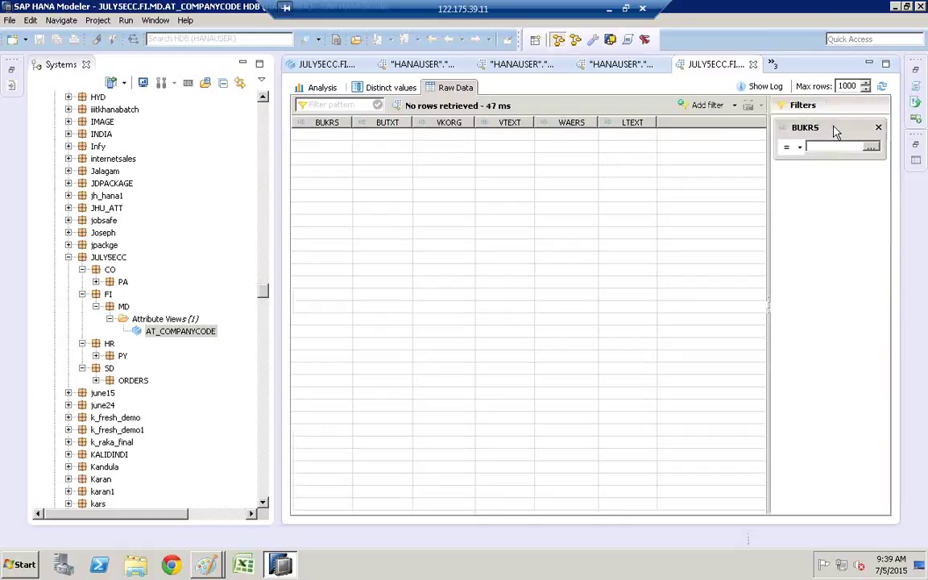
text(1000)
key(Return)
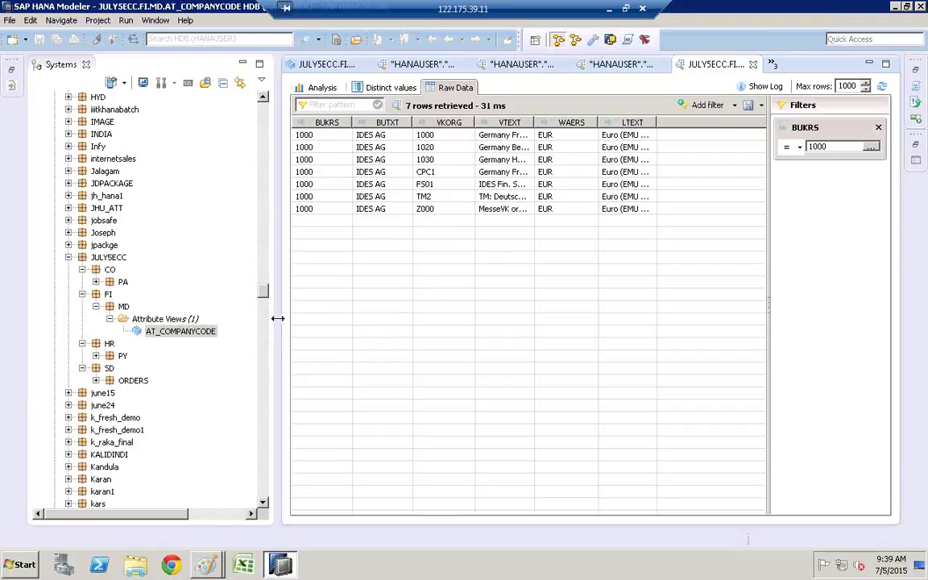
Narrow the Systems pane and fit the VTEXT and LTEXT columns to their contents
drag(280, 324, 202, 355)
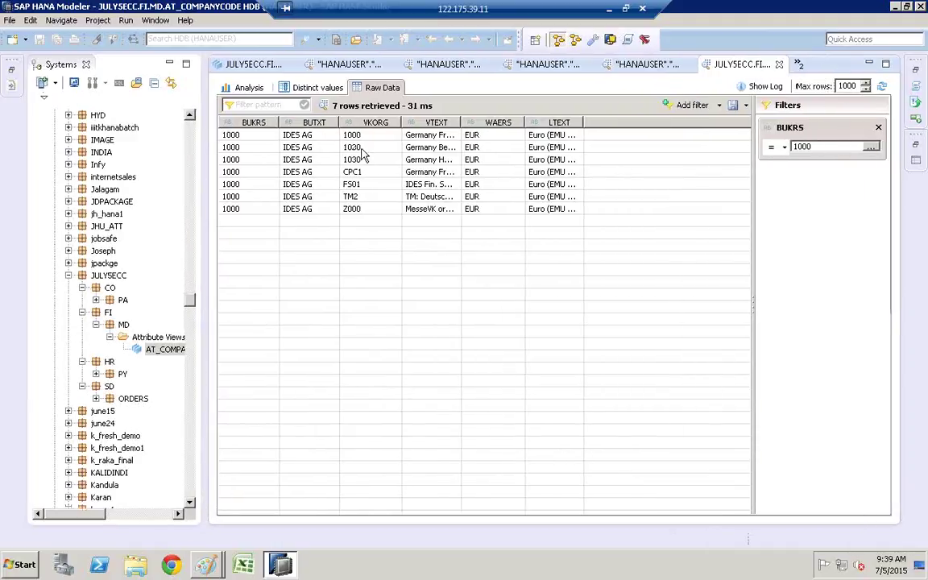
double_click(460, 122)
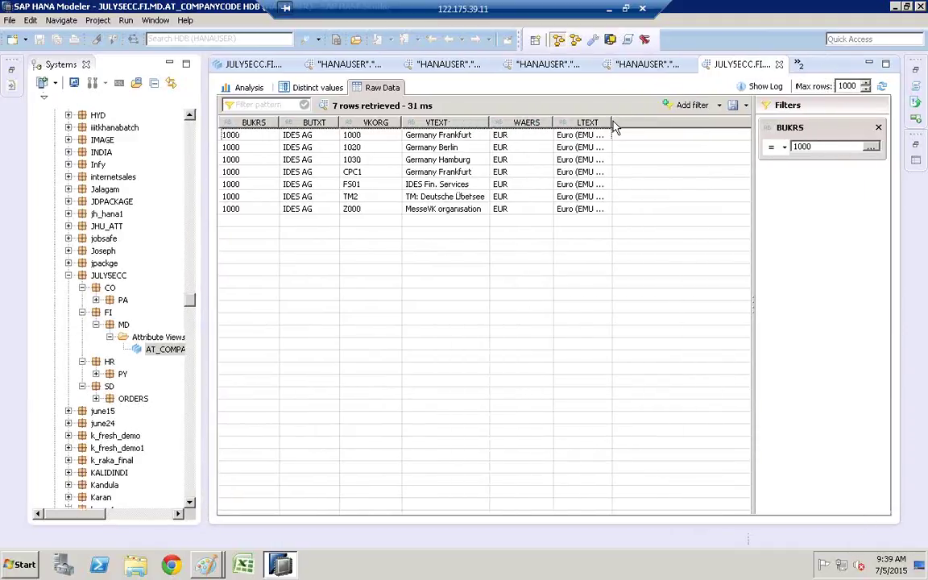
double_click(612, 123)
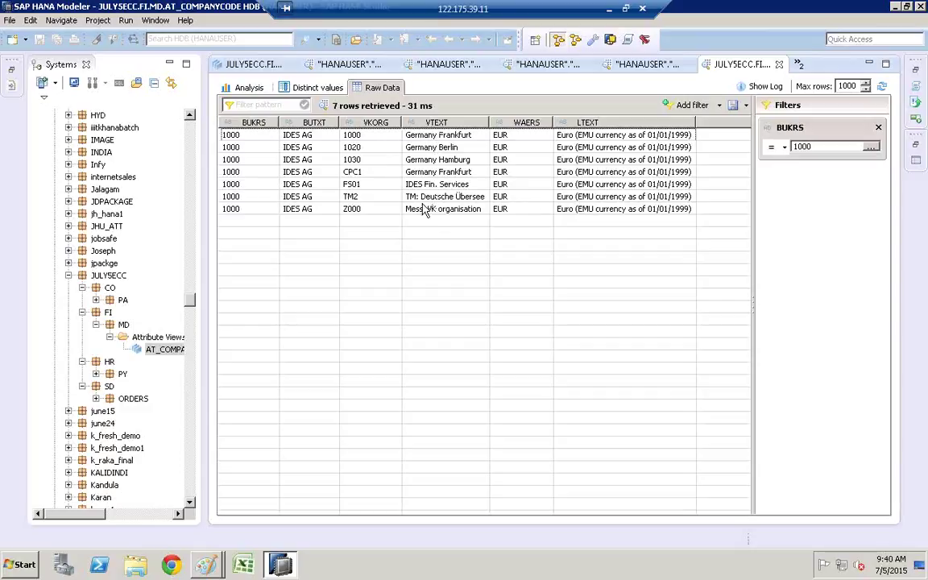
Widen the Systems pane and open the additional database user logon properties of the HDB (HANAUSER) system
drag(204, 343, 255, 338)
drag(243, 299, 241, 99)
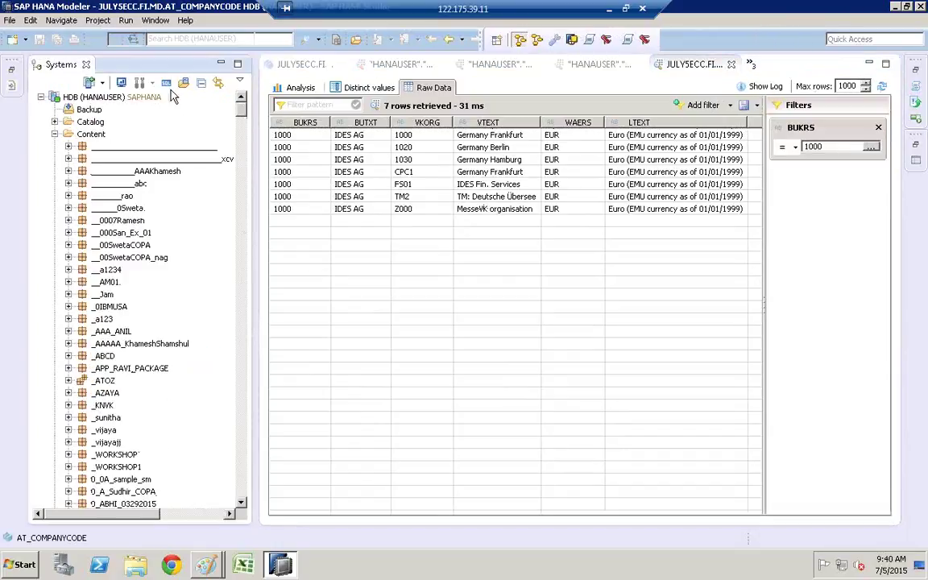
click(121, 97)
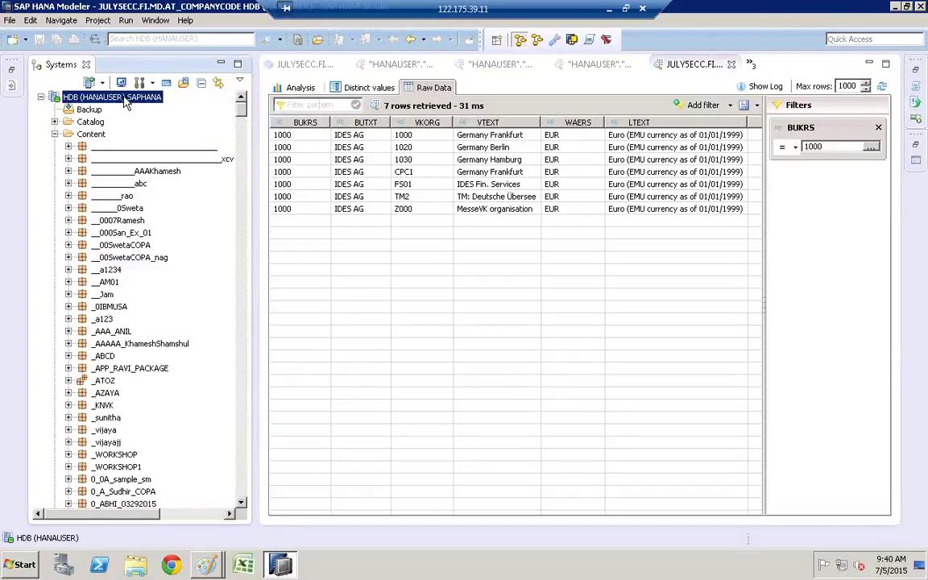
right_click(125, 99)
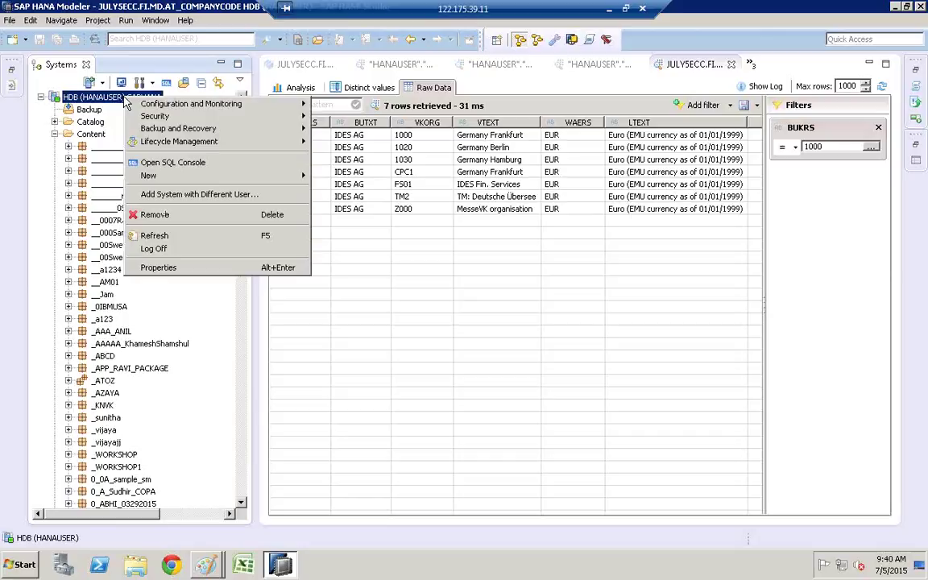
click(161, 268)
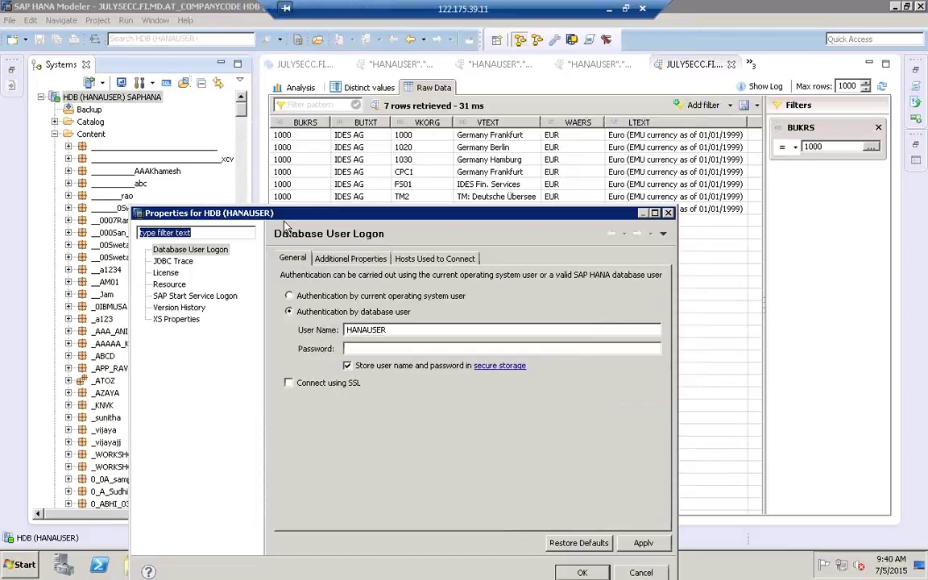
click(340, 261)
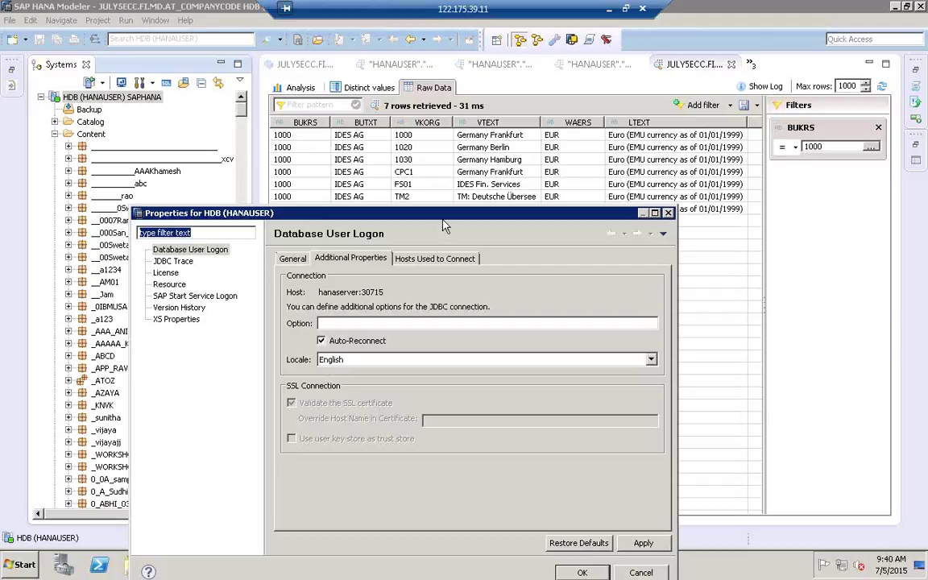
drag(402, 211, 454, 260)
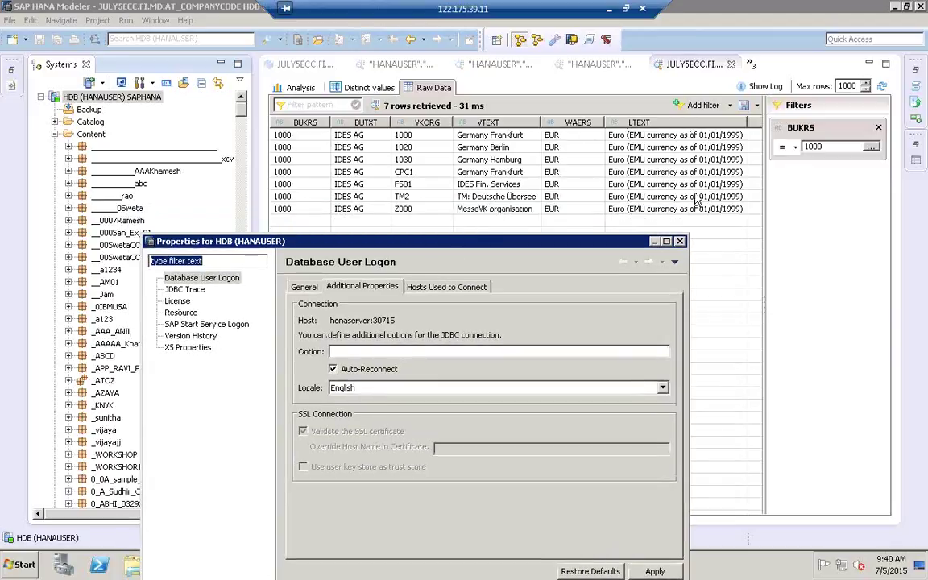
Set the HDB system's connection locale to Chinese and apply the change
click(362, 389)
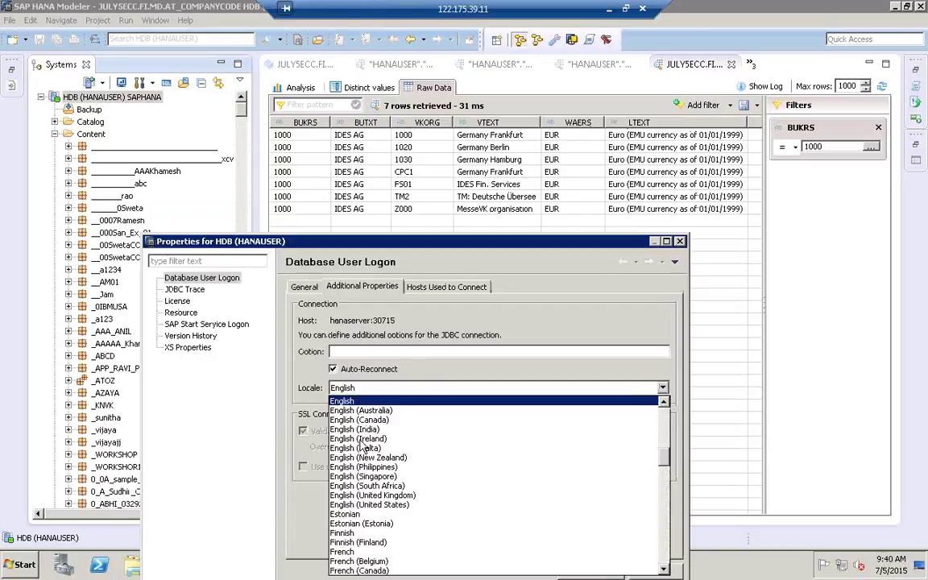
scroll(364, 444, up, 5)
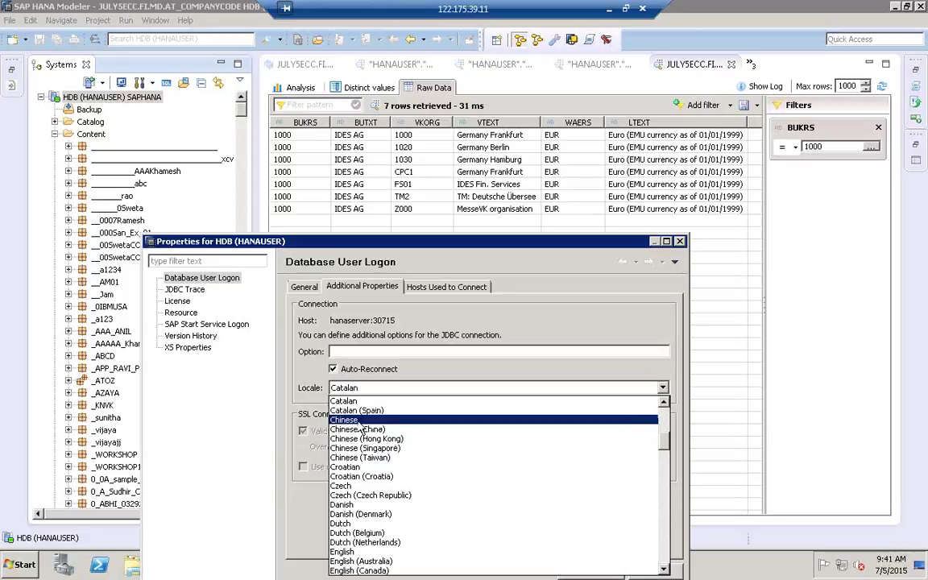
click(361, 422)
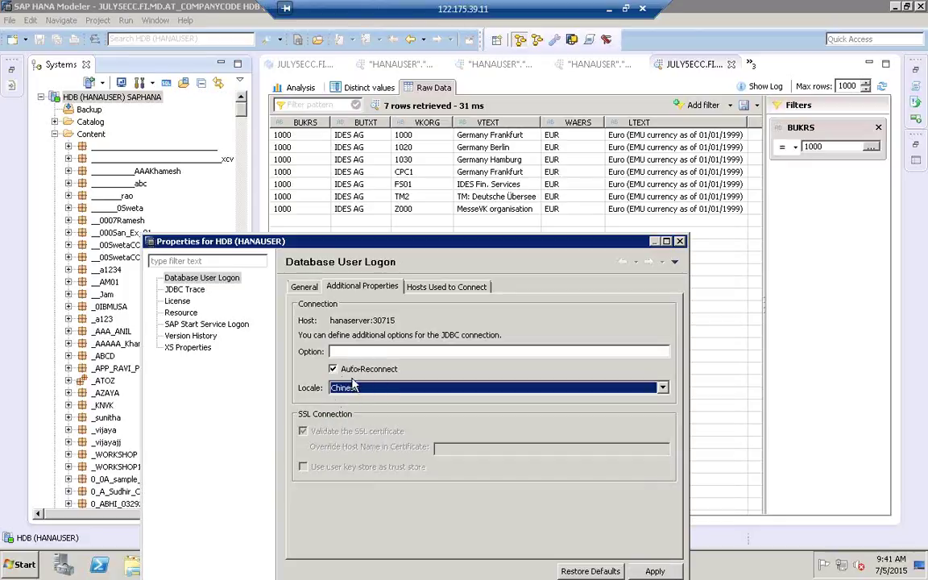
drag(373, 245, 366, 213)
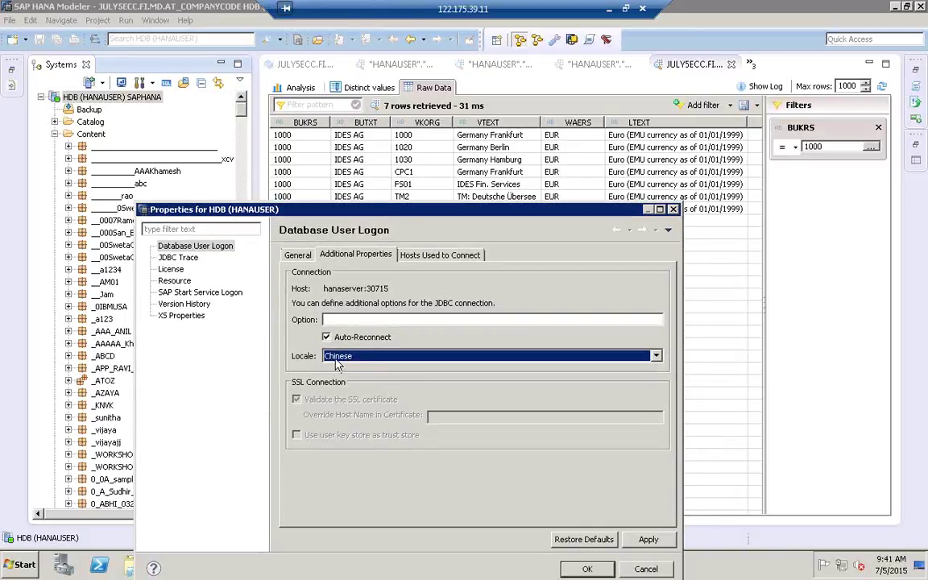
click(655, 540)
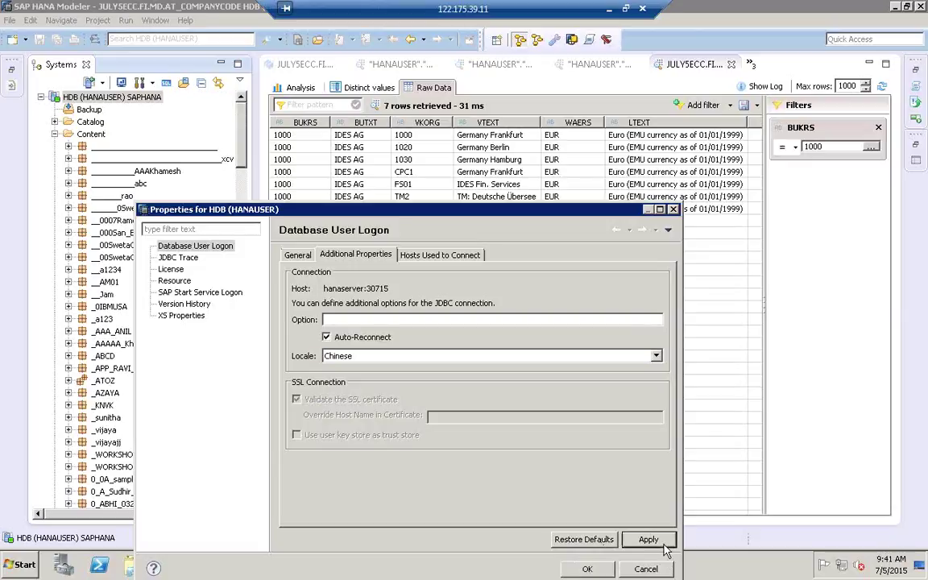
click(589, 569)
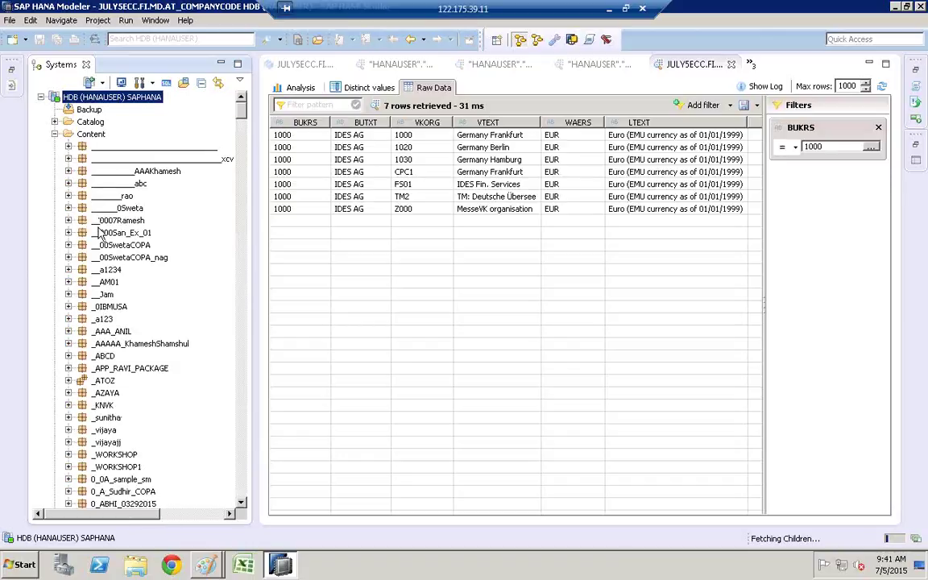
Locate attribute view AT_COMPANYCODE in package JULY5ECC > FI > MD and preview its raw data
click(99, 232)
text(jul)
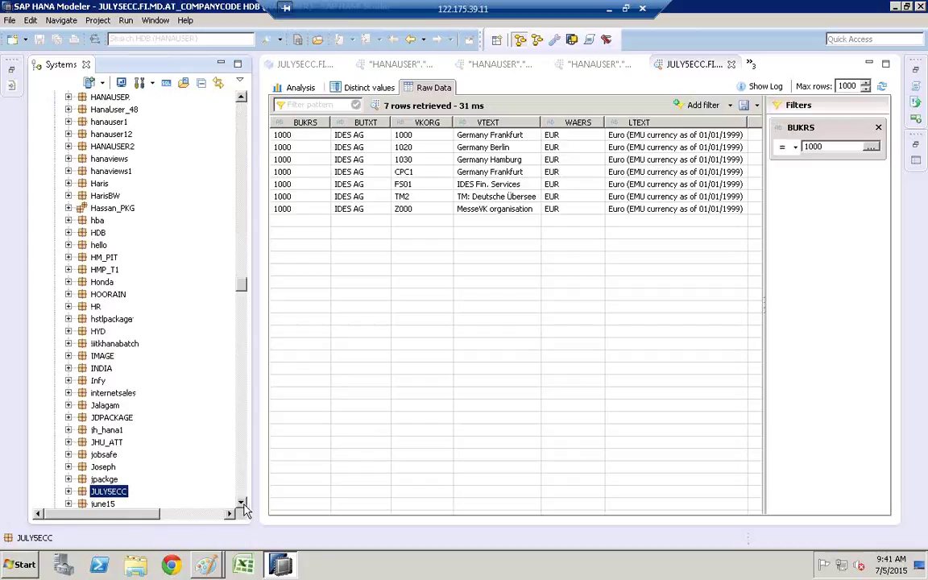
scroll(244, 506, down, 5)
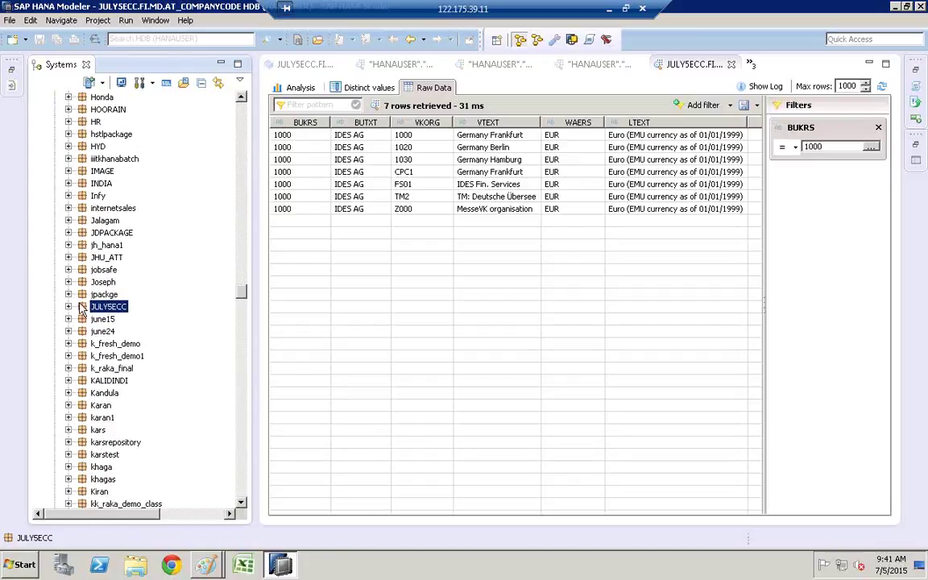
click(68, 307)
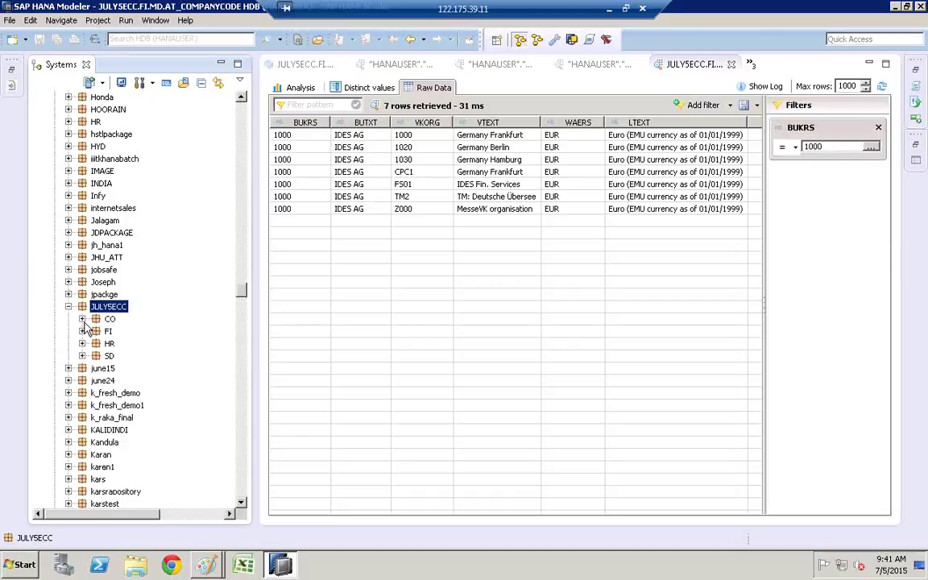
click(82, 332)
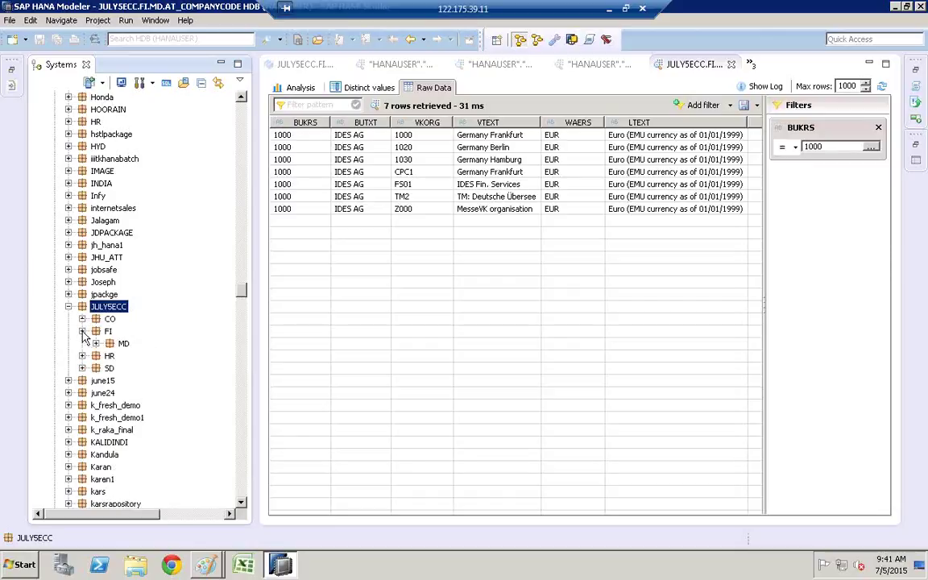
click(96, 343)
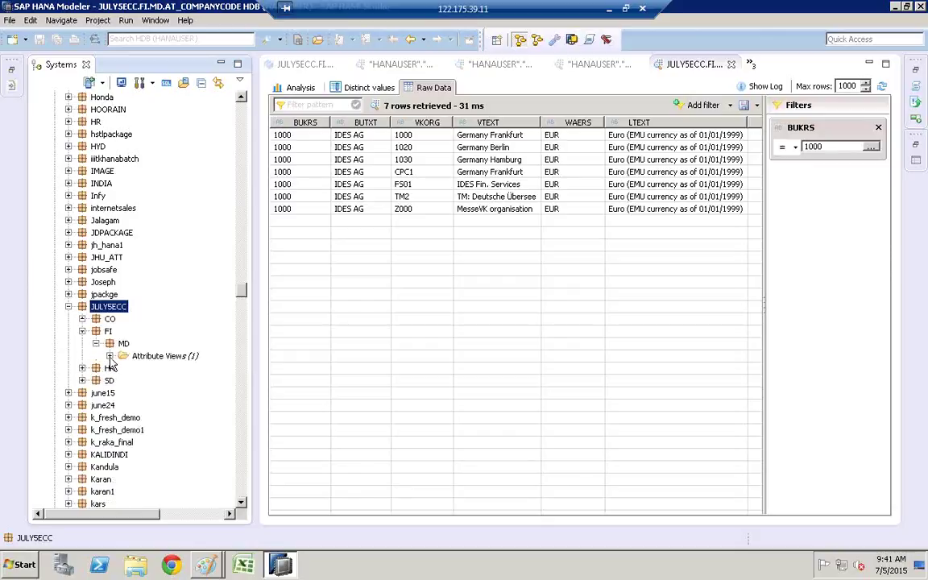
click(109, 356)
click(160, 374)
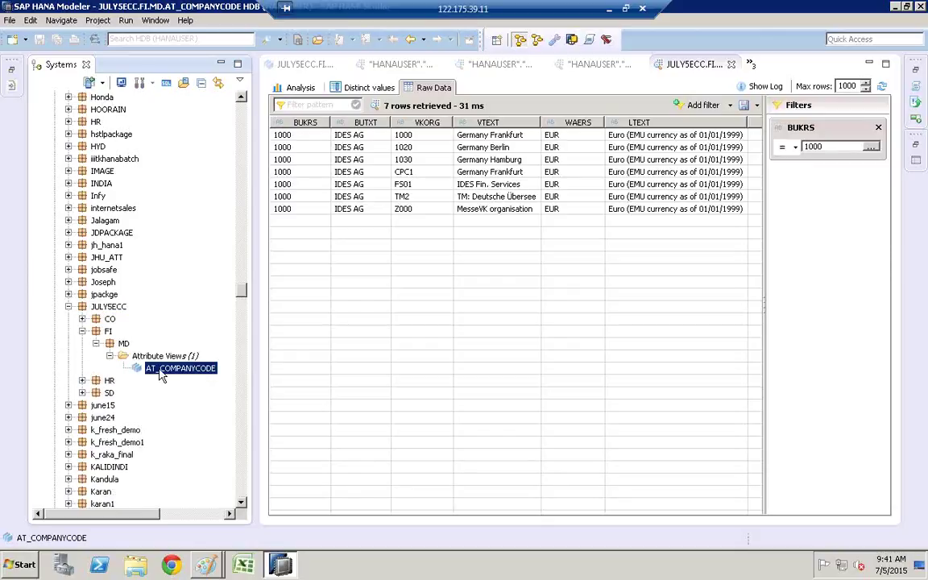
right_click(159, 374)
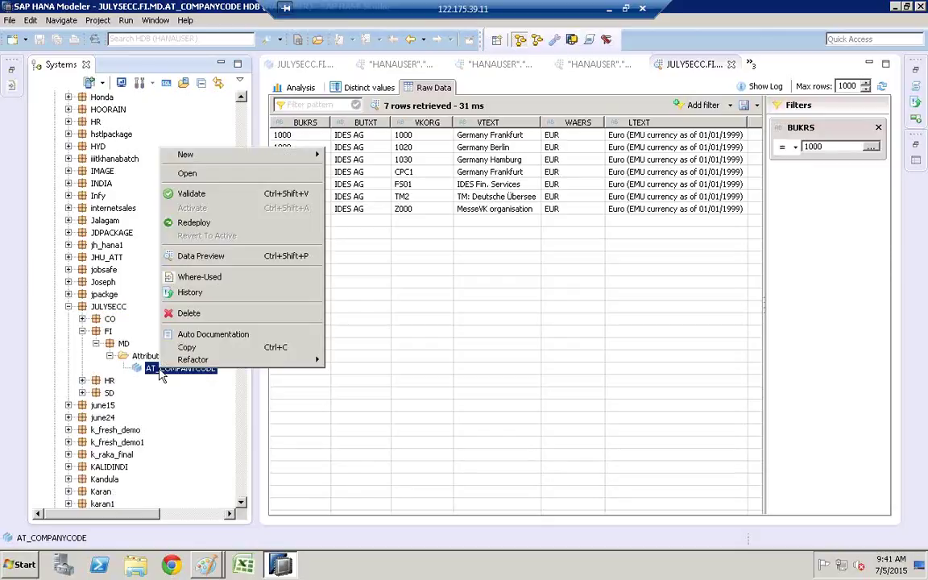
click(214, 258)
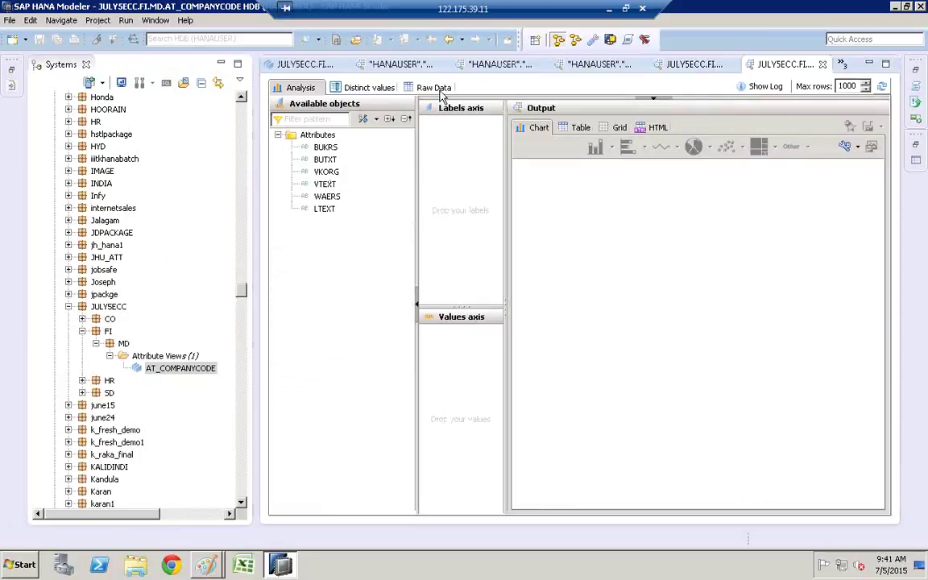
click(435, 88)
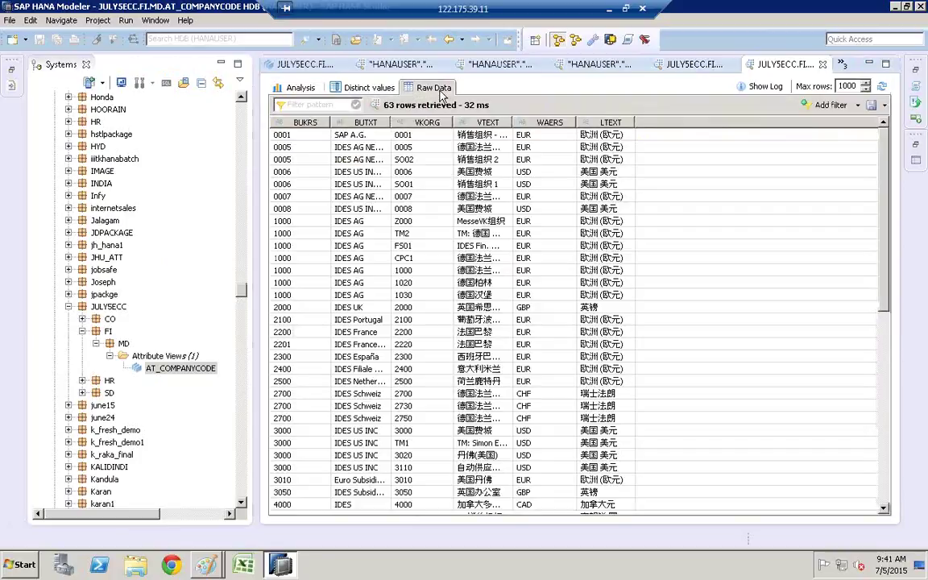
Filter the new raw data preview on BUKRS equal to 1000 and fit the VTEXT column to its contents
click(859, 107)
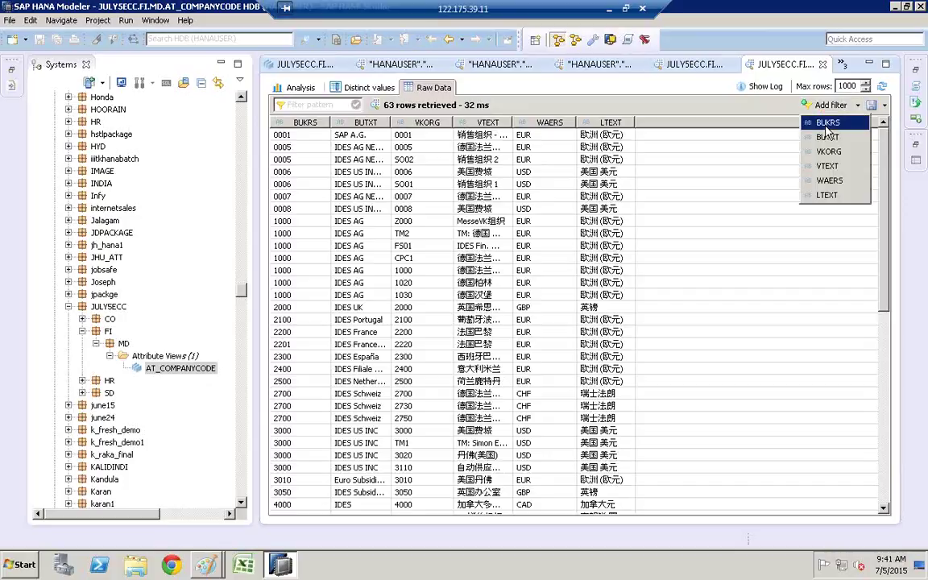
click(833, 126)
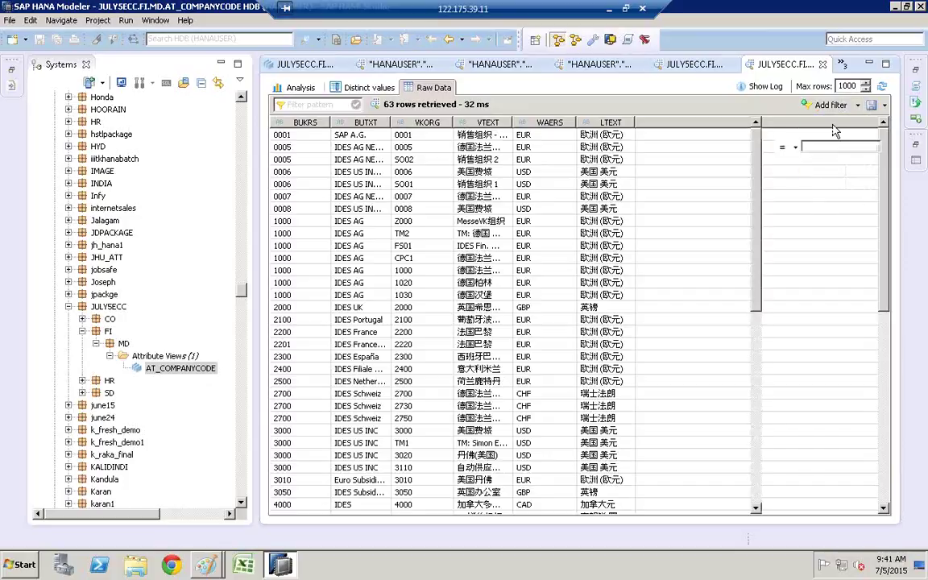
text(1)
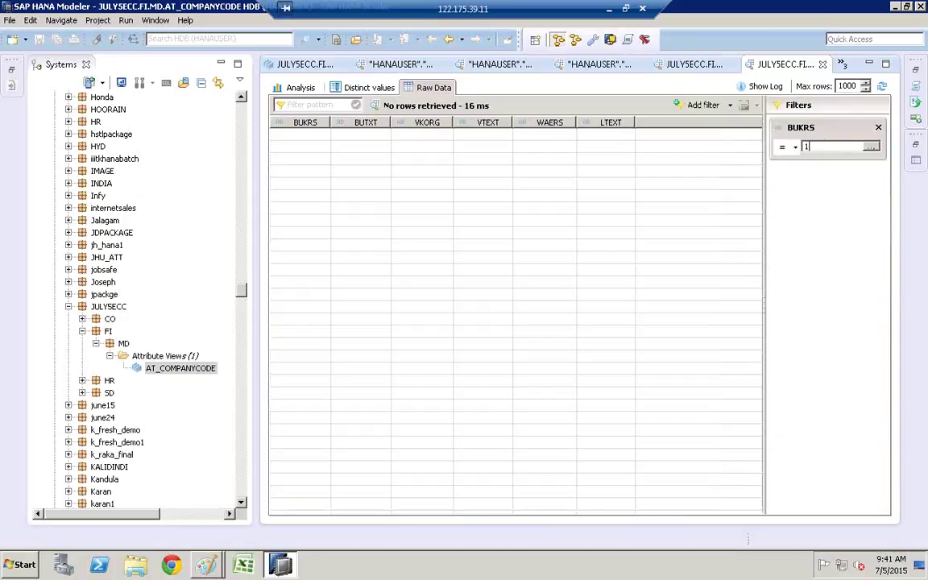
text(000)
key(Return)
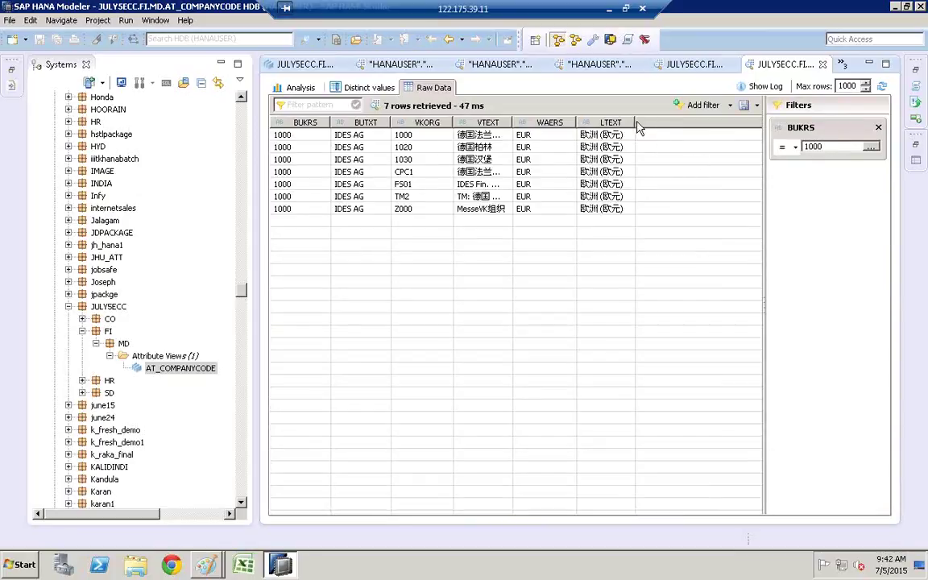
double_click(512, 121)
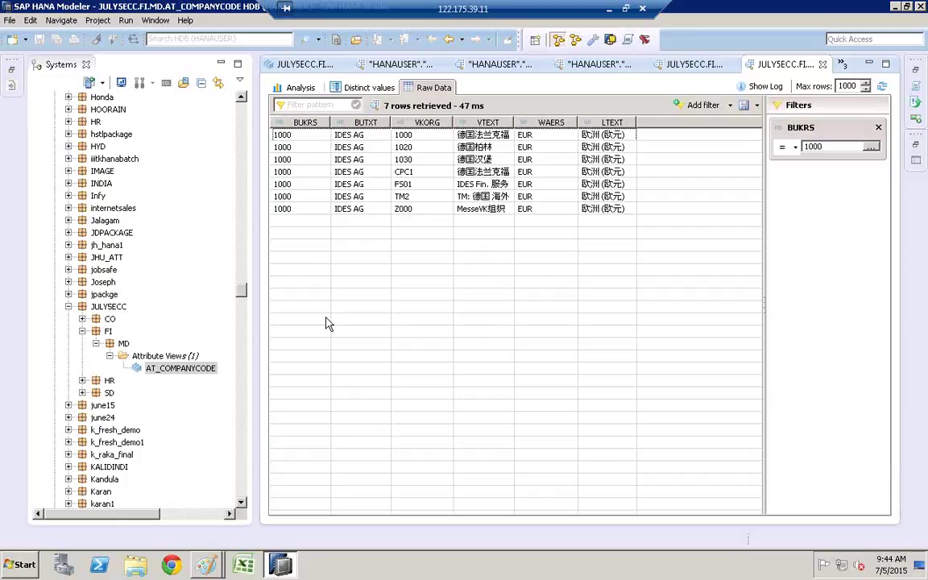
Reset the SAP HANA Modeler perspective to its defaults and minimize the Job Log and Properties panes
click(179, 373)
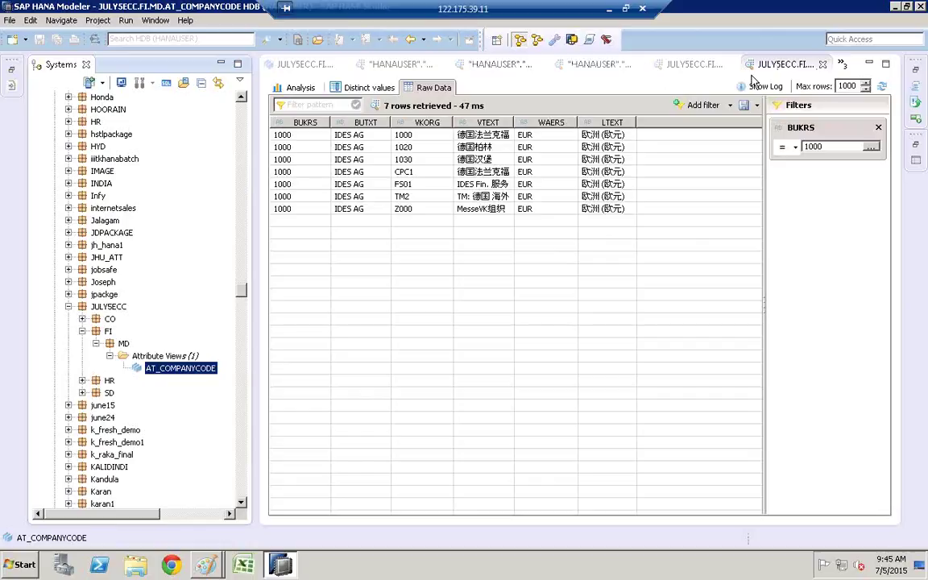
click(156, 21)
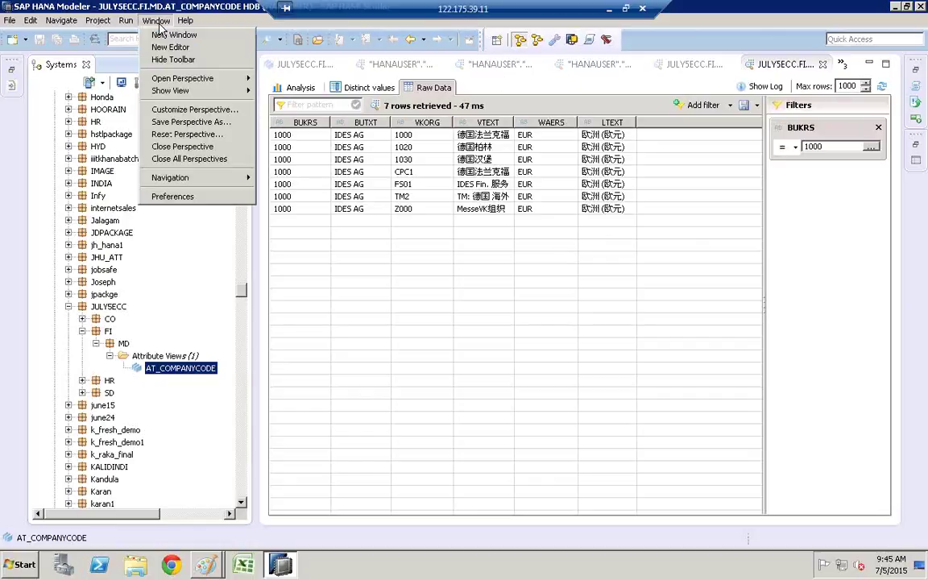
click(198, 136)
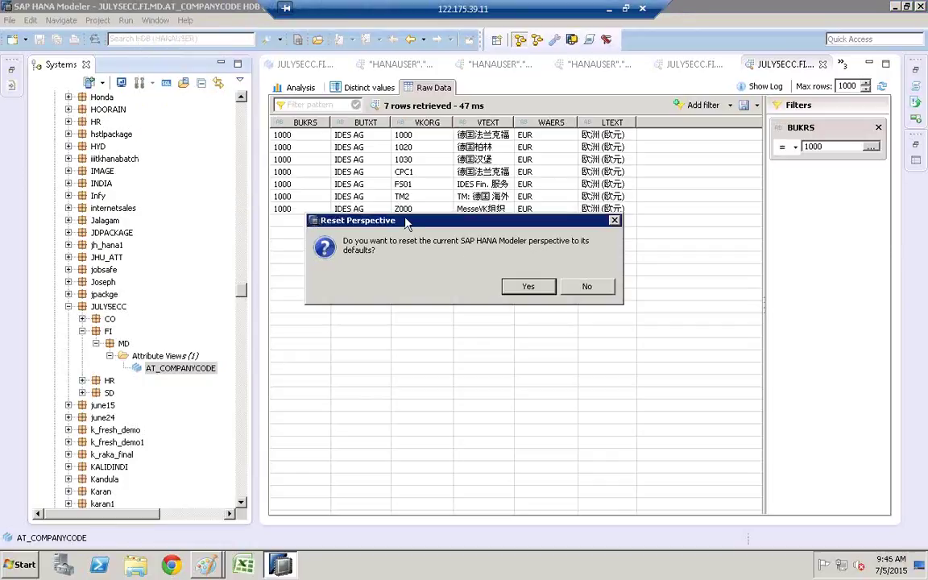
click(527, 289)
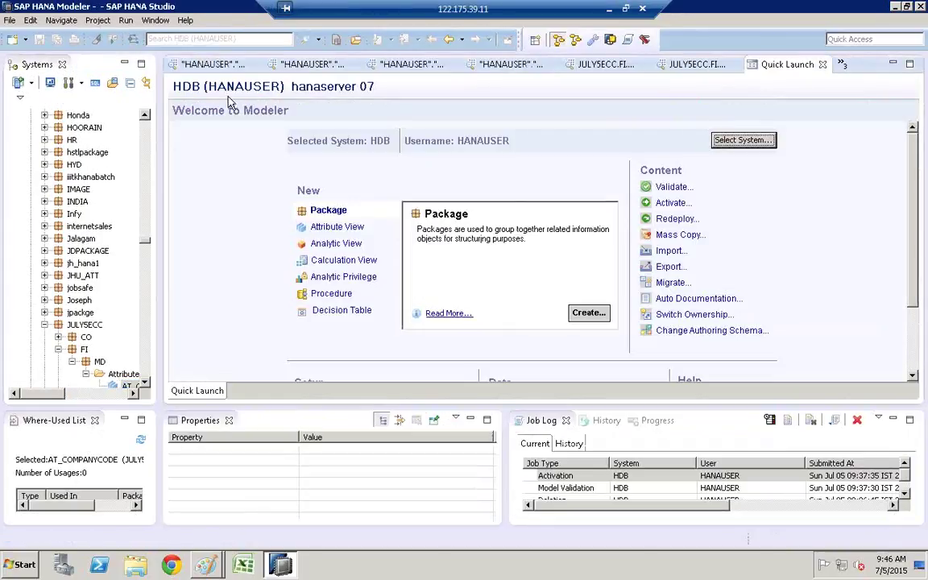
click(894, 421)
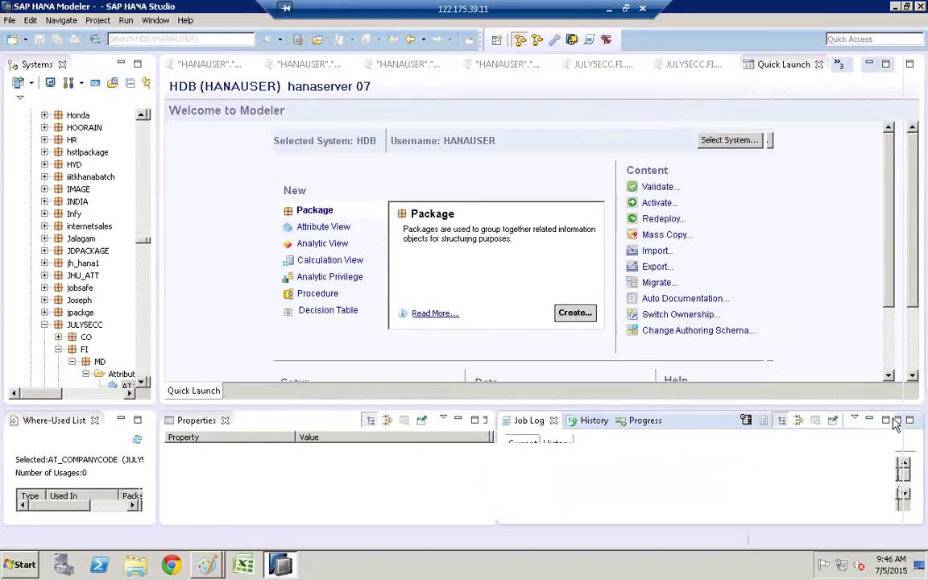
click(870, 421)
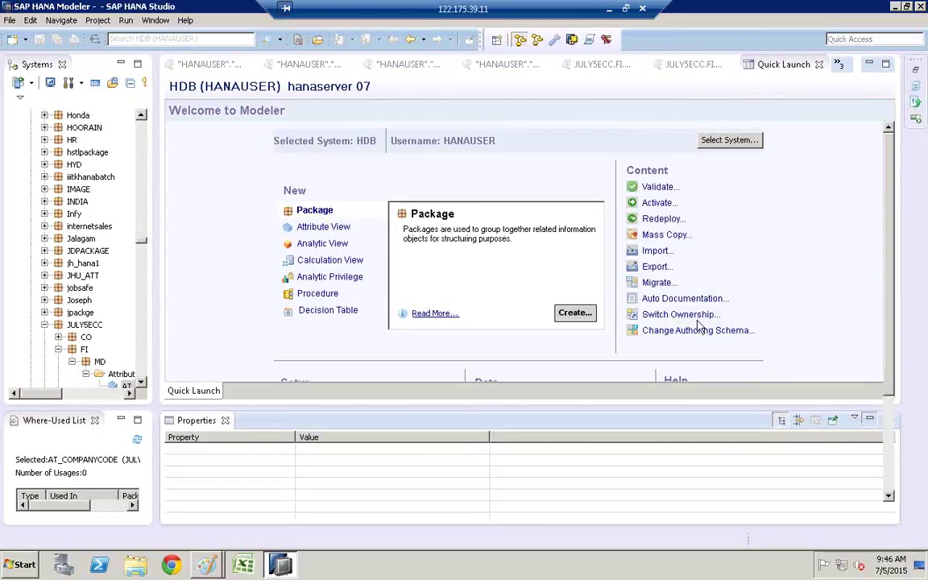
Show the Quick Launch descriptions of Analytic Privilege and Calculation View
click(153, 21)
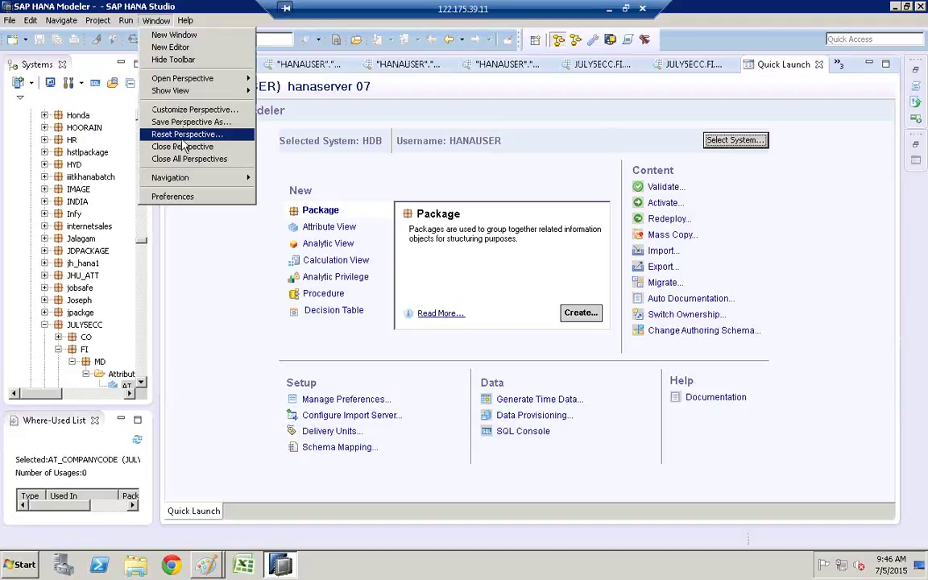
click(371, 173)
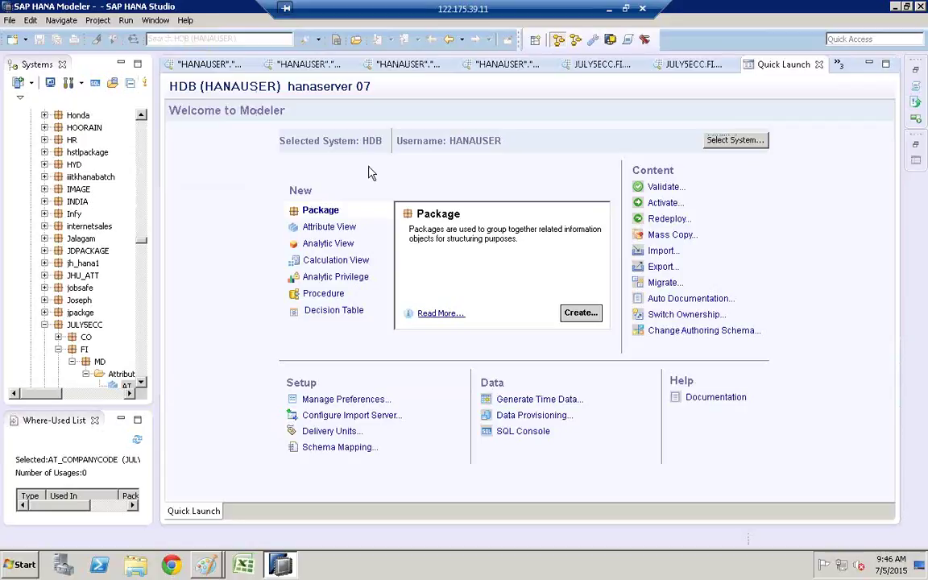
click(336, 276)
click(345, 260)
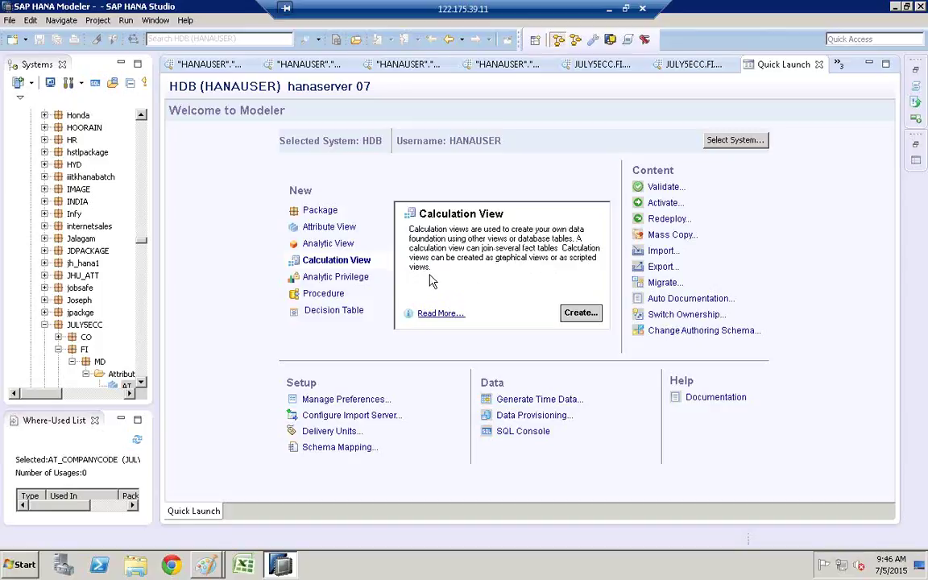
Locate the attribute view AT_COMPANYCODE under JULY5ECC > FI > MD and bring its full name into view
click(141, 384)
click(141, 383)
click(141, 384)
click(141, 385)
click(129, 393)
click(129, 393)
click(129, 393)
click(131, 394)
click(131, 394)
click(130, 393)
click(131, 394)
click(131, 393)
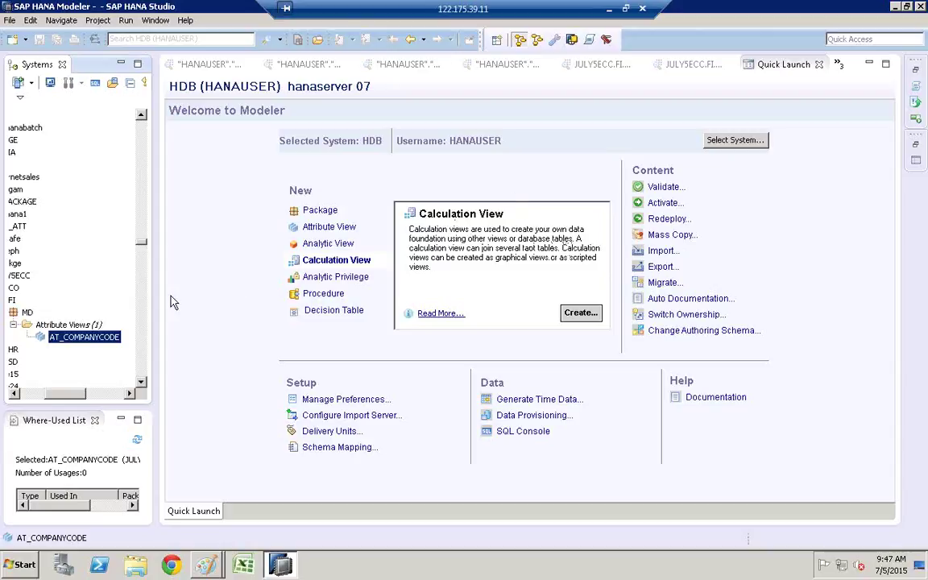
Show the Dimension data category for a new graphical calculation view in package MD, and close the dialog without creating the view
click(26, 314)
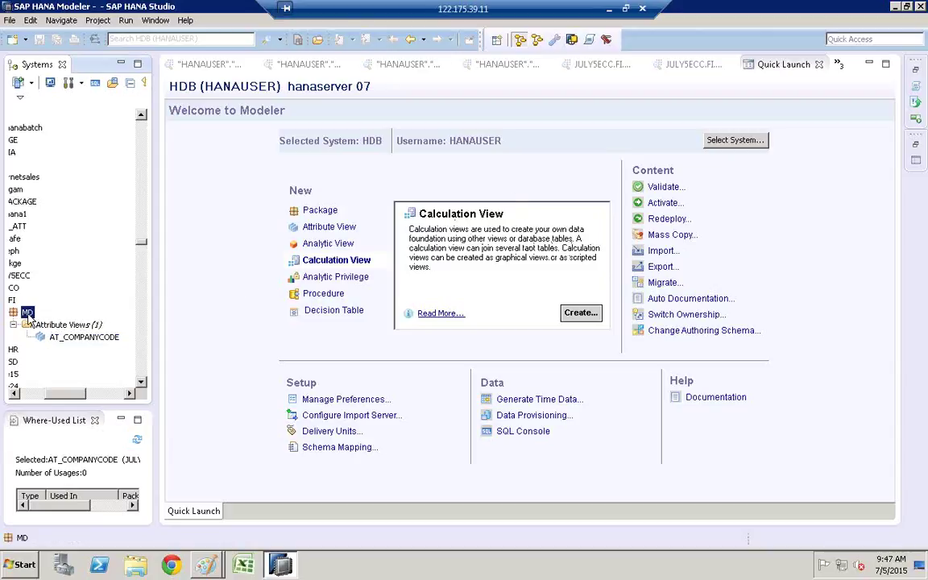
right_click(26, 315)
mouse_move(81, 340)
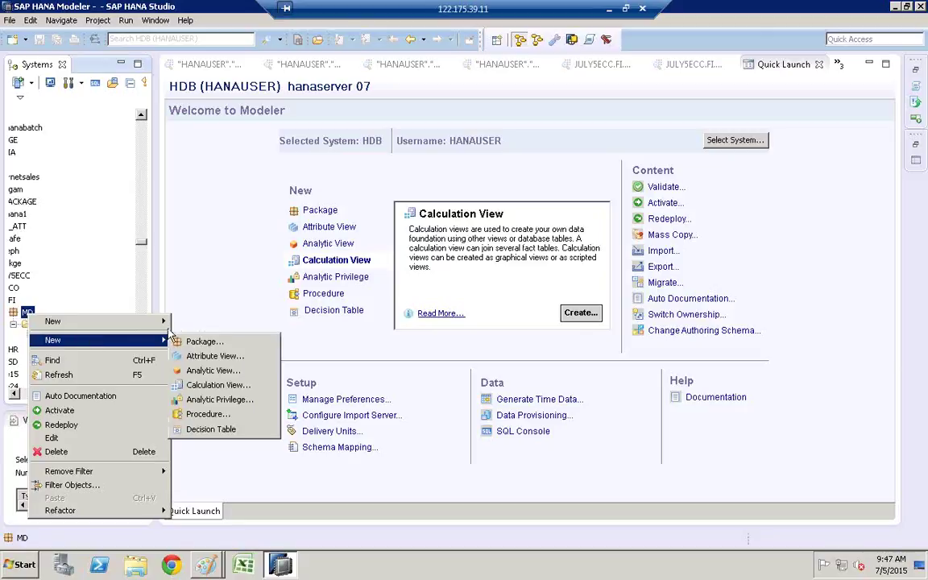
click(217, 385)
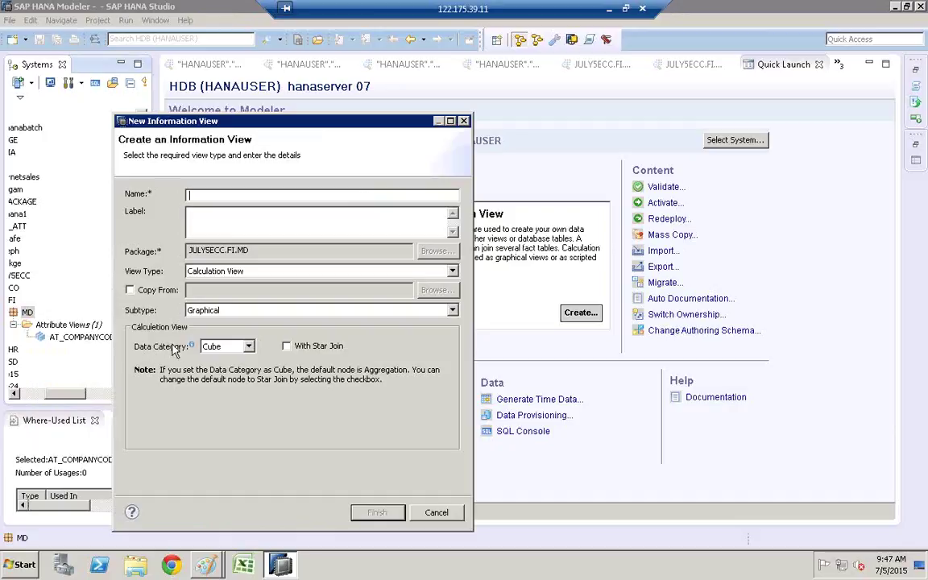
click(246, 346)
click(226, 371)
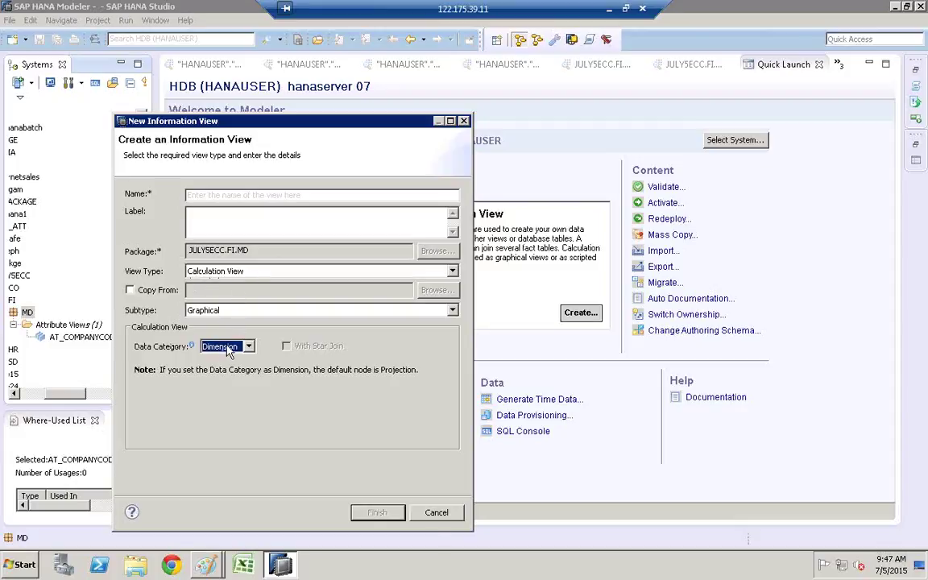
click(437, 513)
Open attribute view AT_COMPANYCODE from package MD and show the details of its Semantics node
double_click(95, 340)
double_click(57, 337)
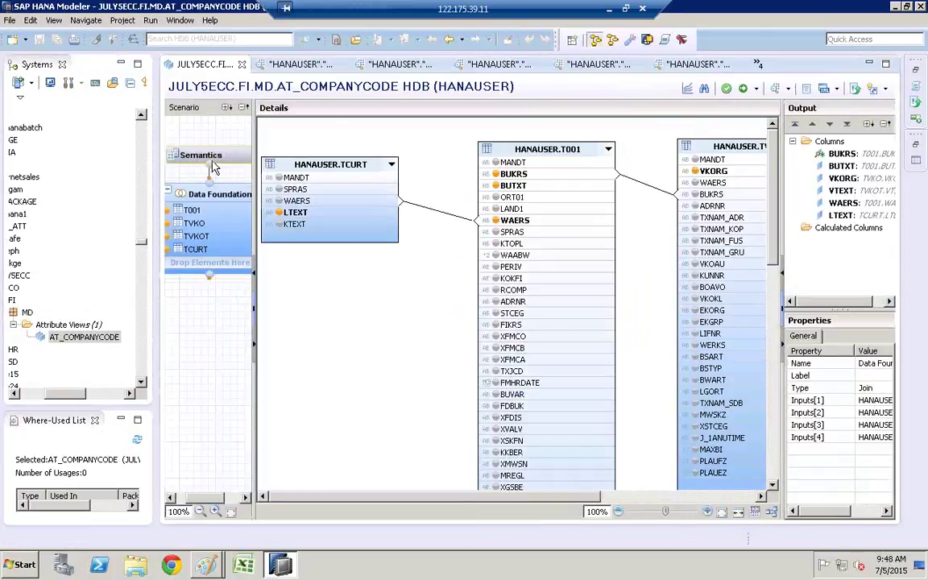
click(209, 161)
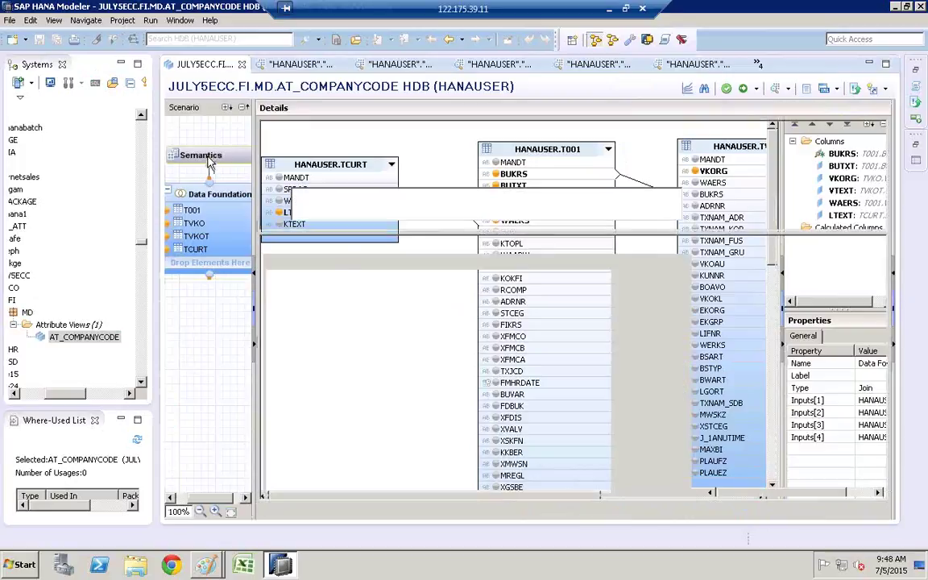